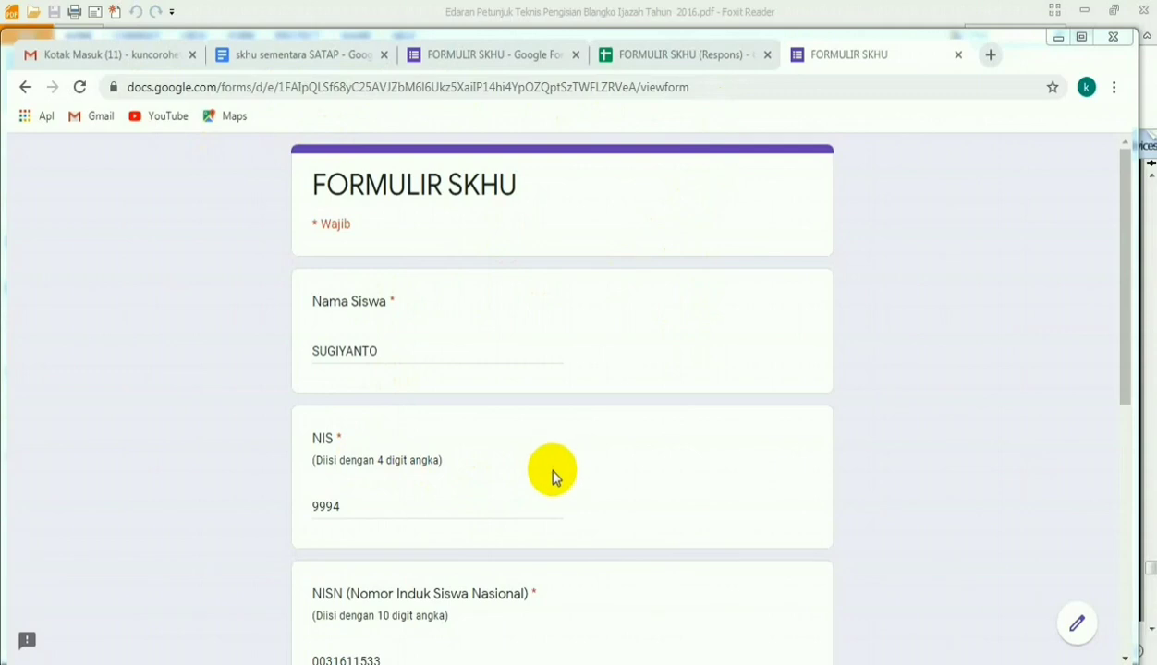
- Review the completed FORMULIR SKHU form from the student name down to the active e-mail field
drag(1125, 384, 1110, 508)
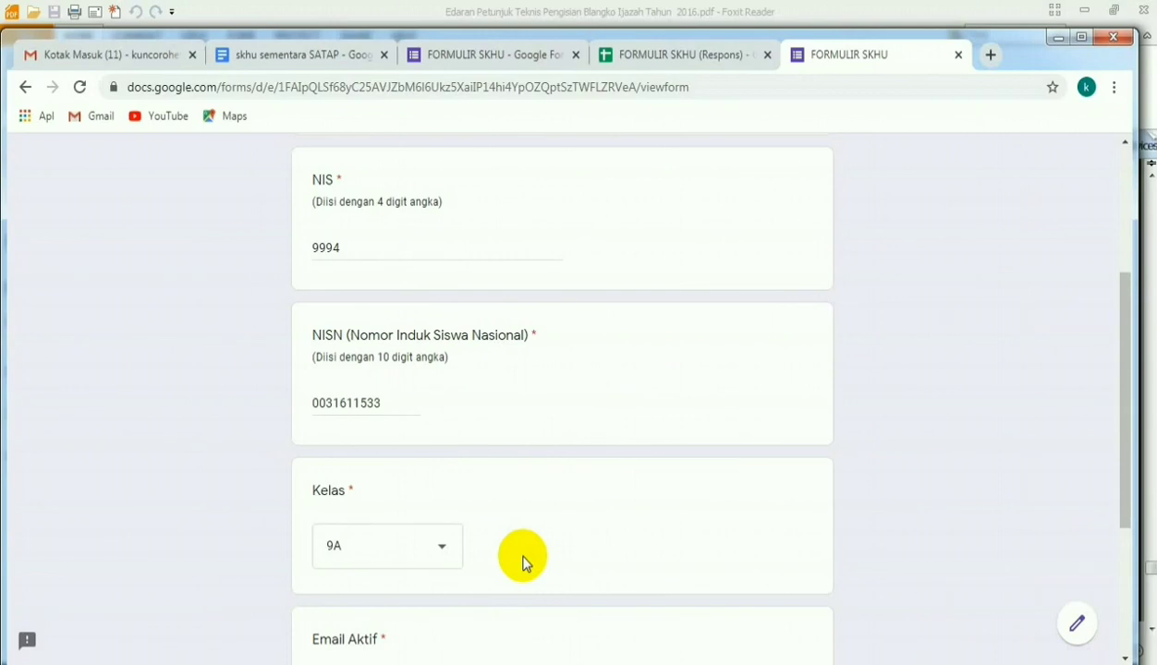
scroll(536, 547, up, 3)
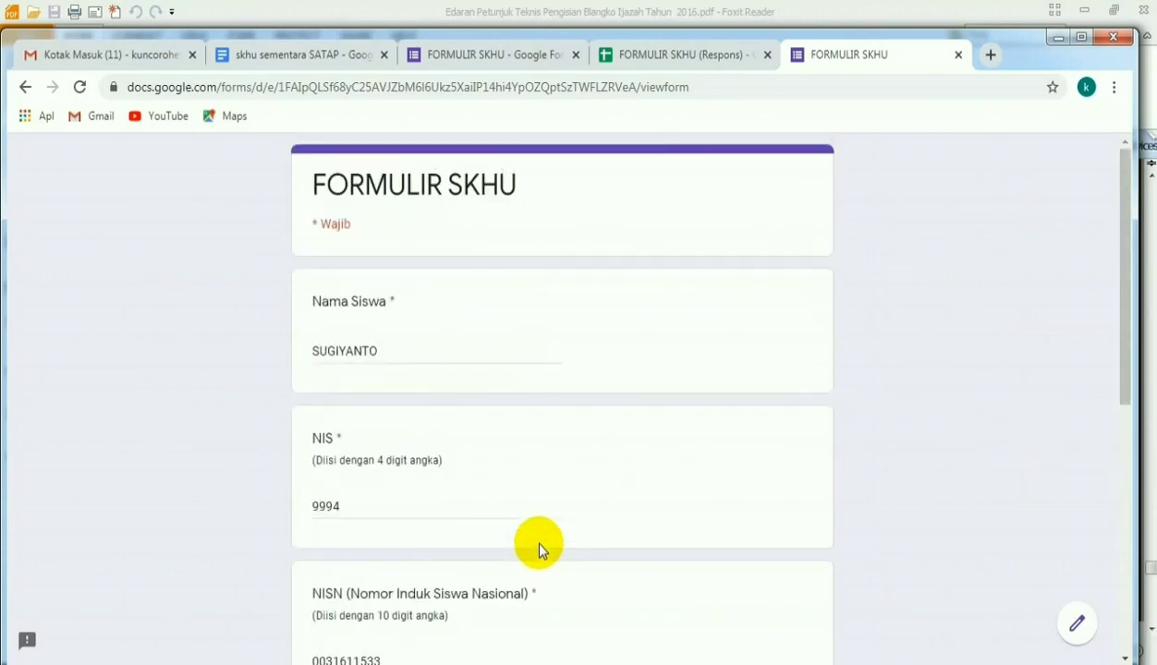
scroll(539, 548, down, 2)
scroll(541, 551, down, 2)
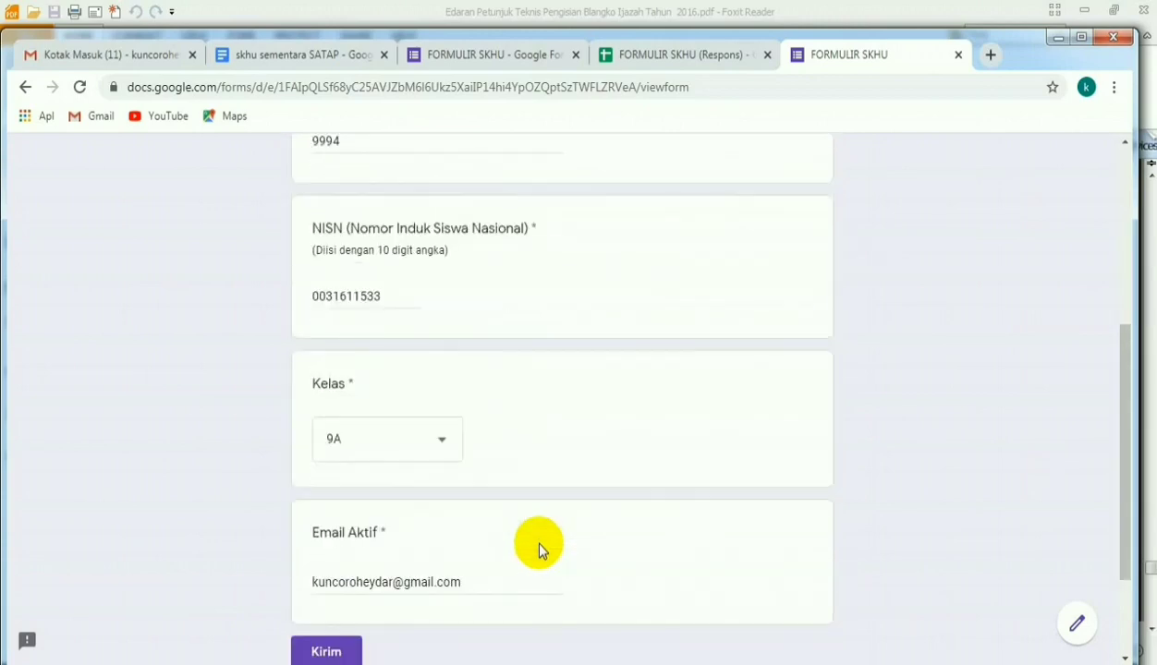
scroll(539, 549, up, 2)
scroll(537, 547, down, 1)
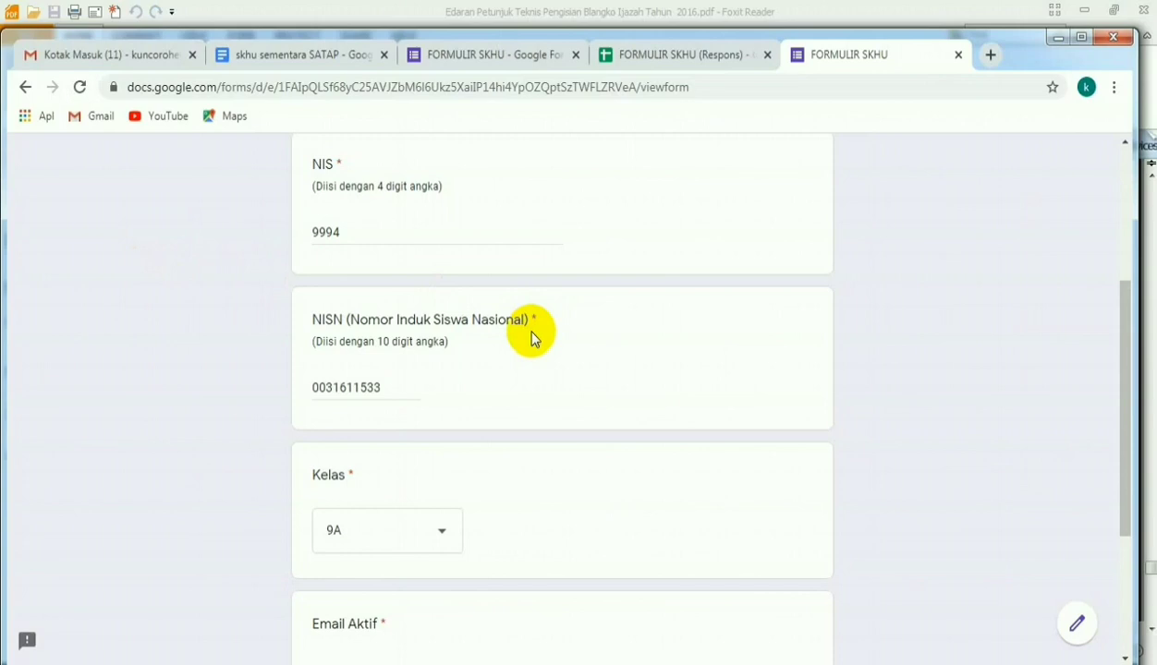
- Open the SKHU SEMENTARA message sent at 23.59 in Gmail and read through its attached student certificate PDF
click(71, 55)
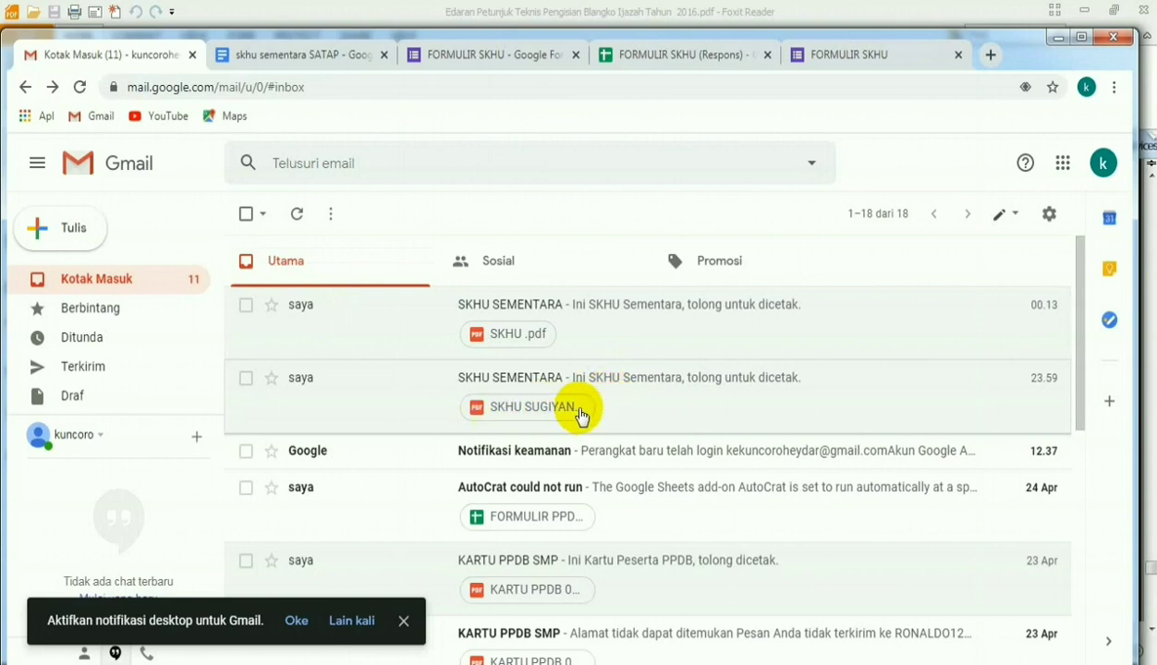
click(614, 403)
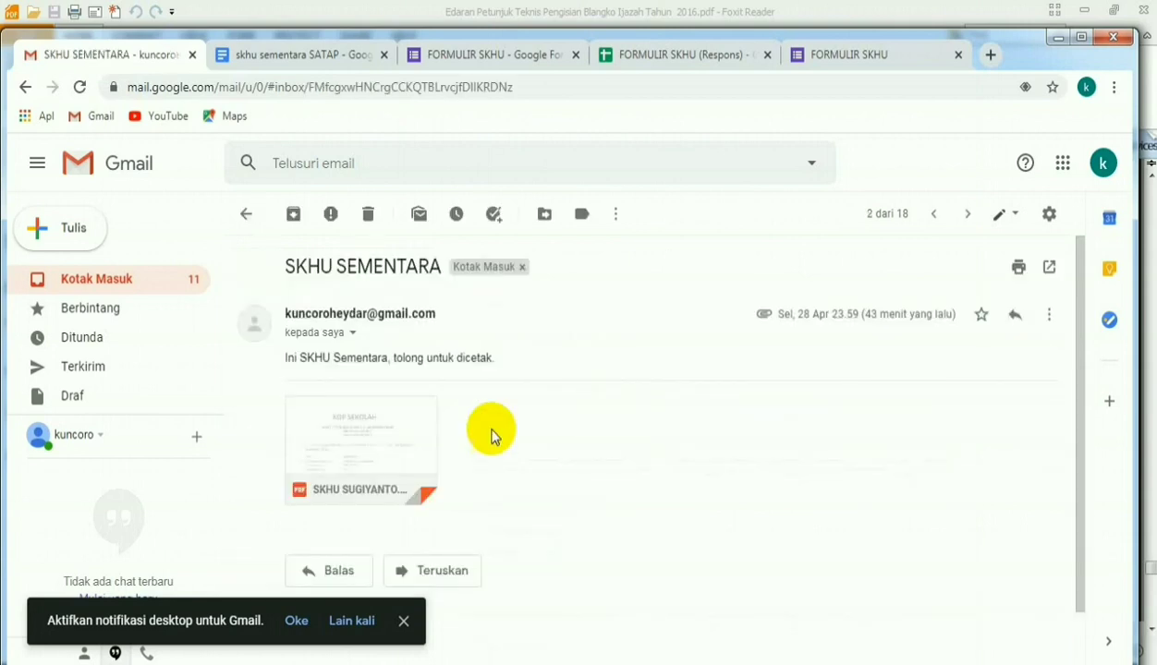
click(383, 443)
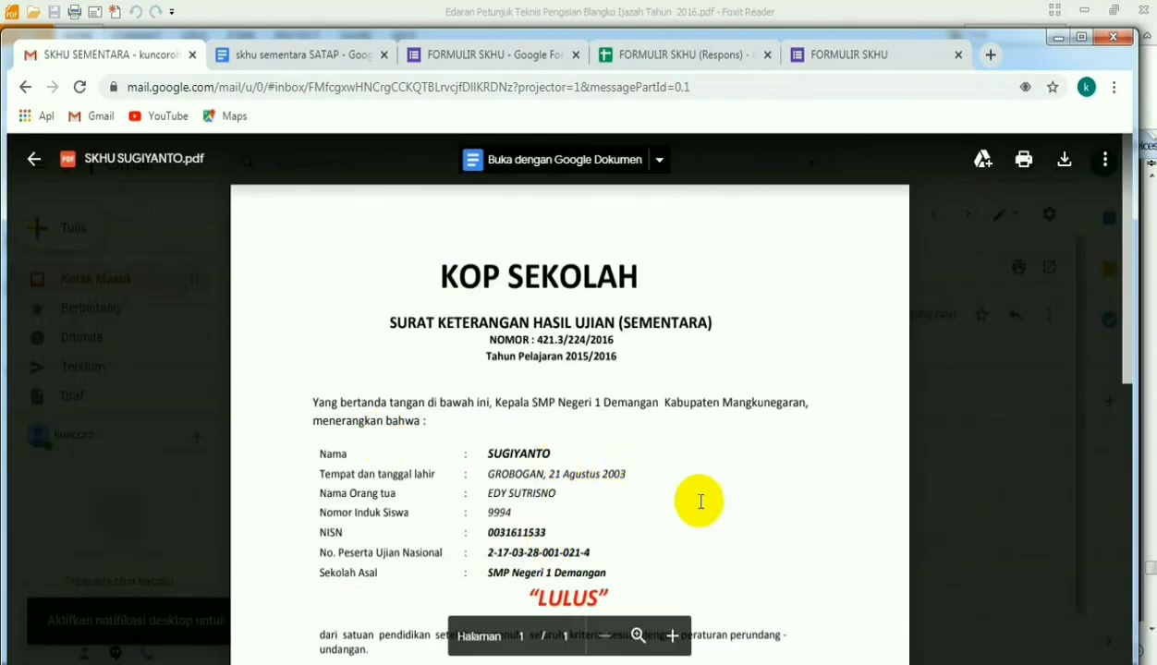
scroll(695, 501, down, 3)
scroll(695, 503, down, 4)
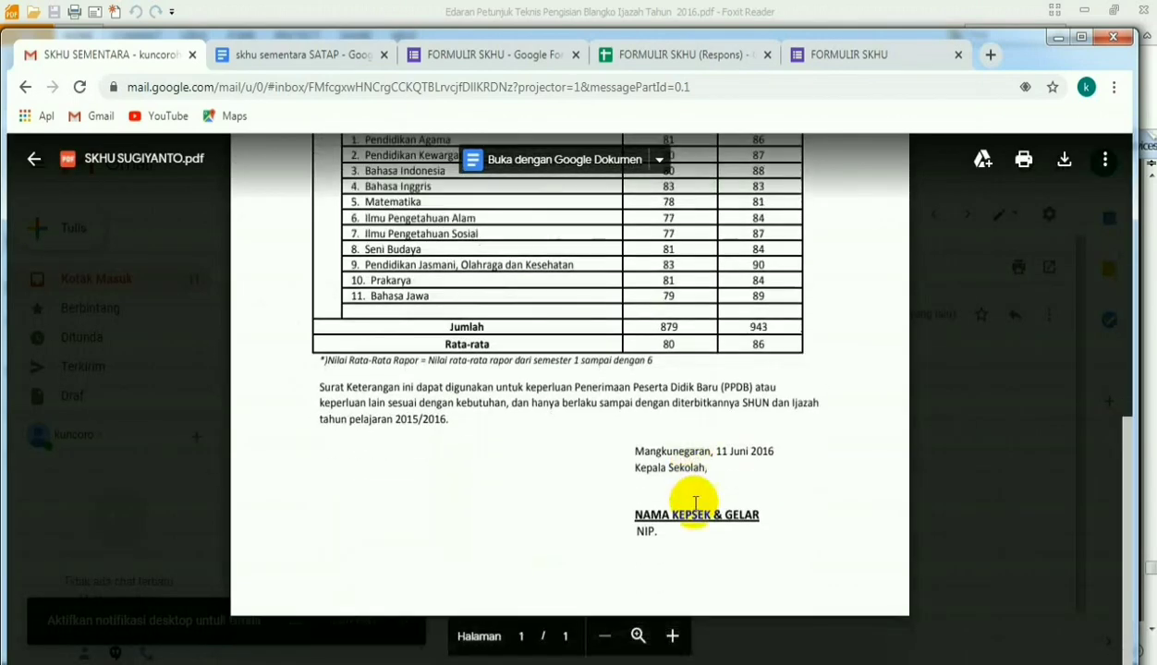
scroll(695, 503, up, 7)
click(37, 159)
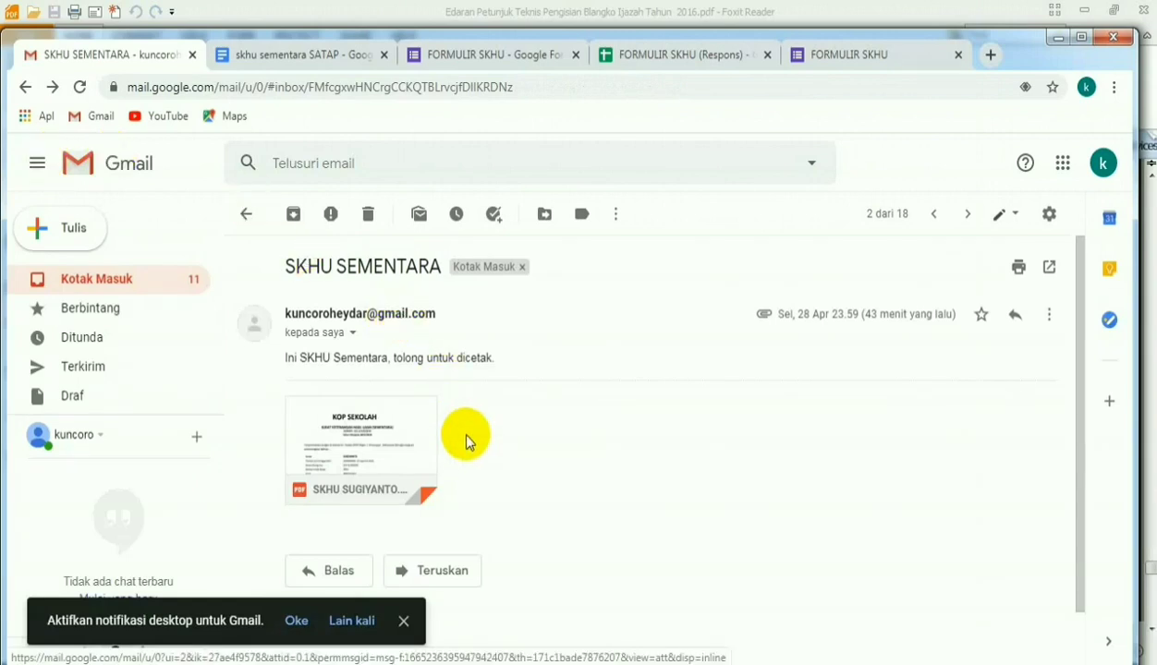
- Return to the inbox and examine the SKHU .pdf attachment of the newest SKHU SEMENTARA message
click(109, 287)
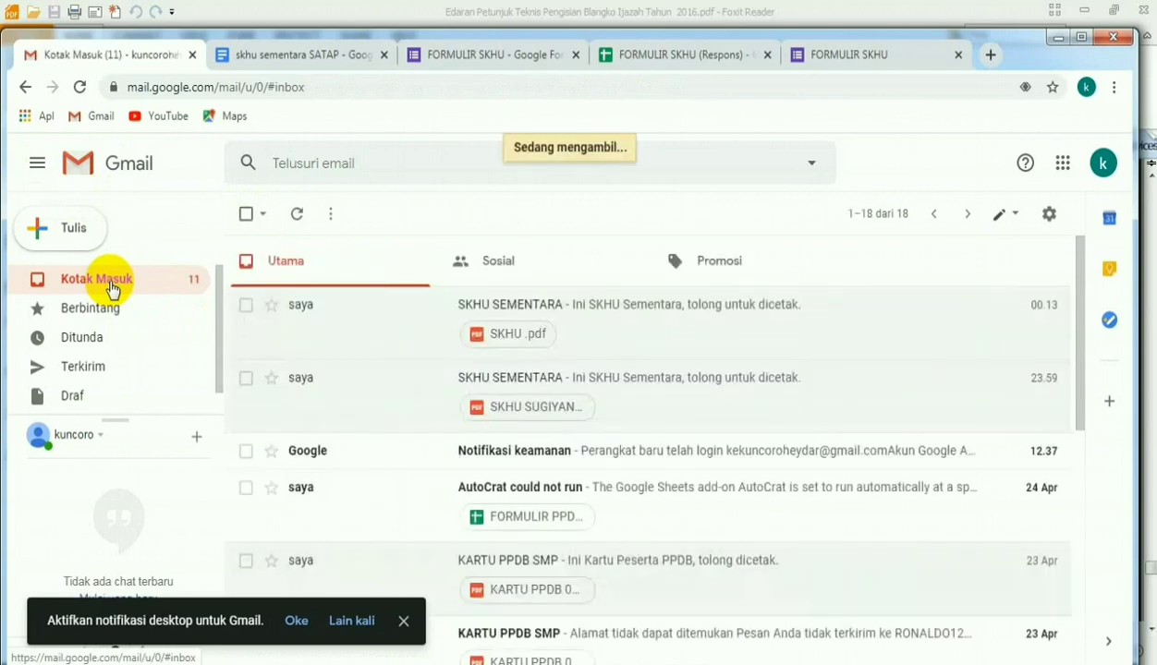
click(517, 335)
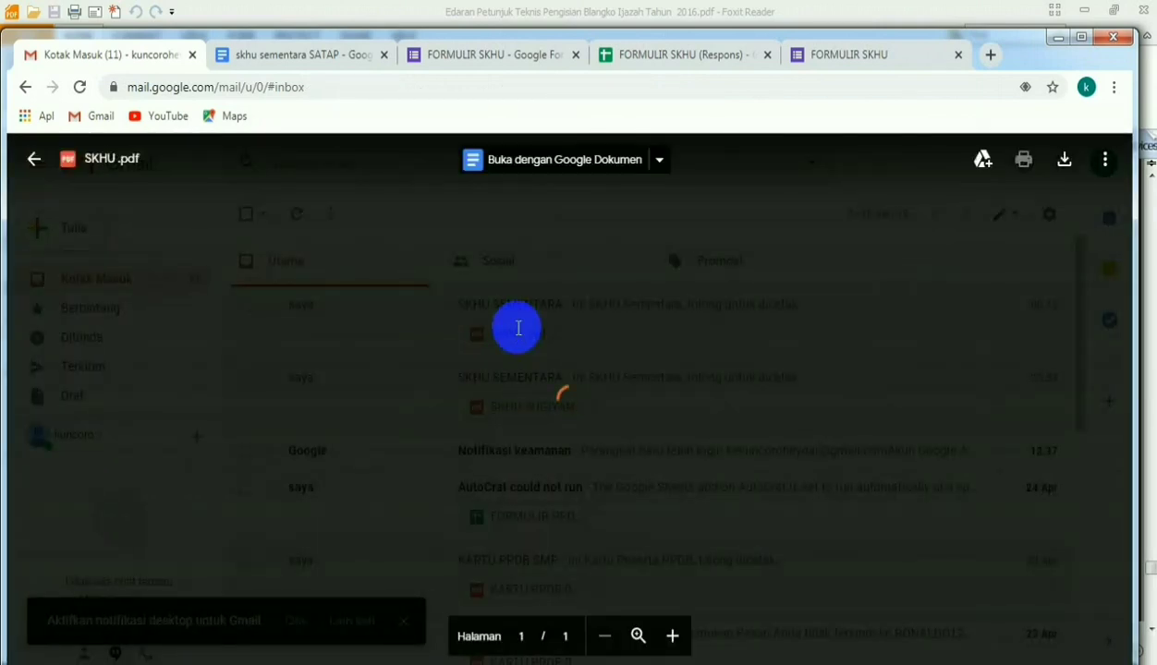
scroll(493, 472, down, 5)
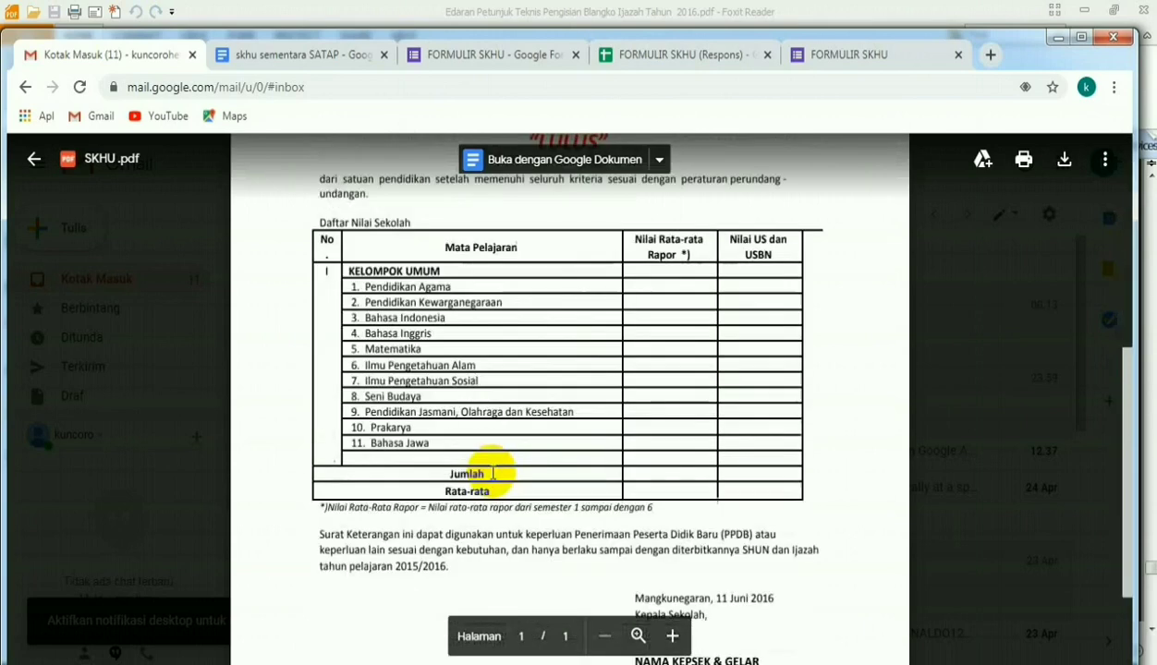
scroll(493, 472, up, 5)
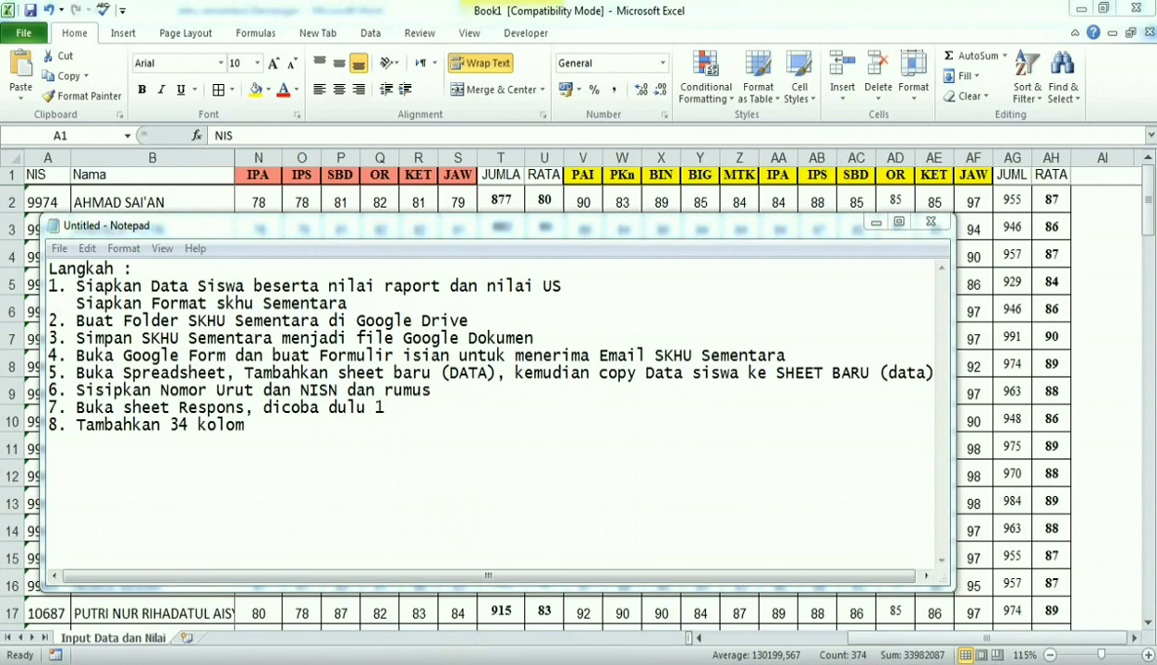
- Look over the student grade table in the Excel workbook Book1 and the skhu sementara Demangan certificate format in Word
click(513, 2)
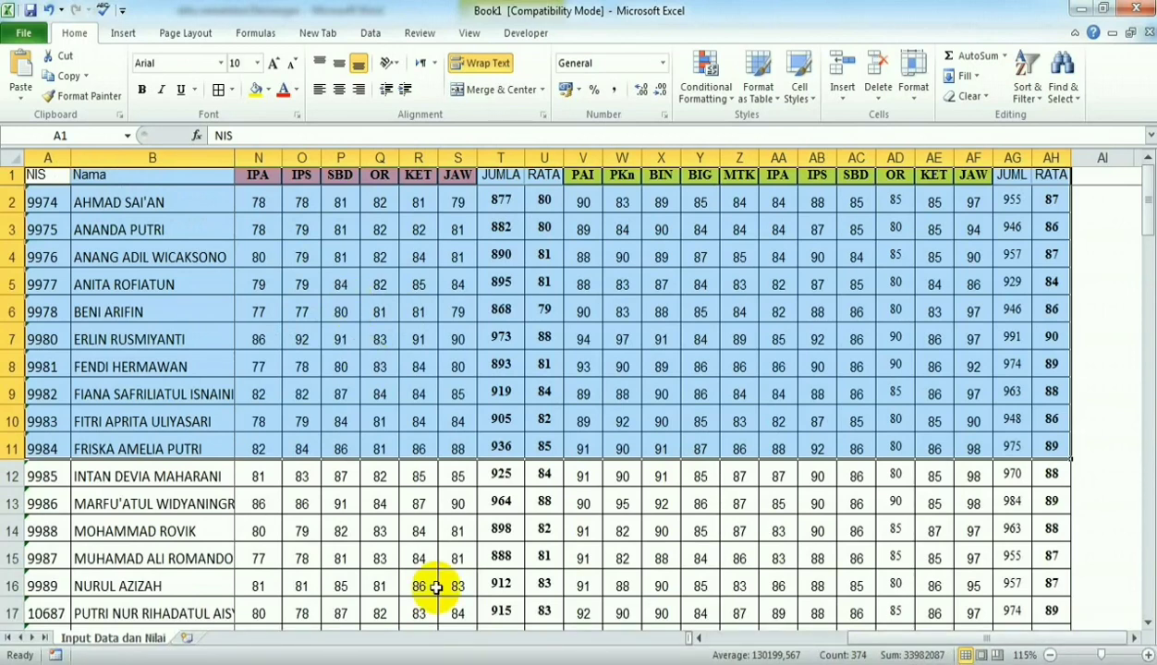
key(alt+Tab)
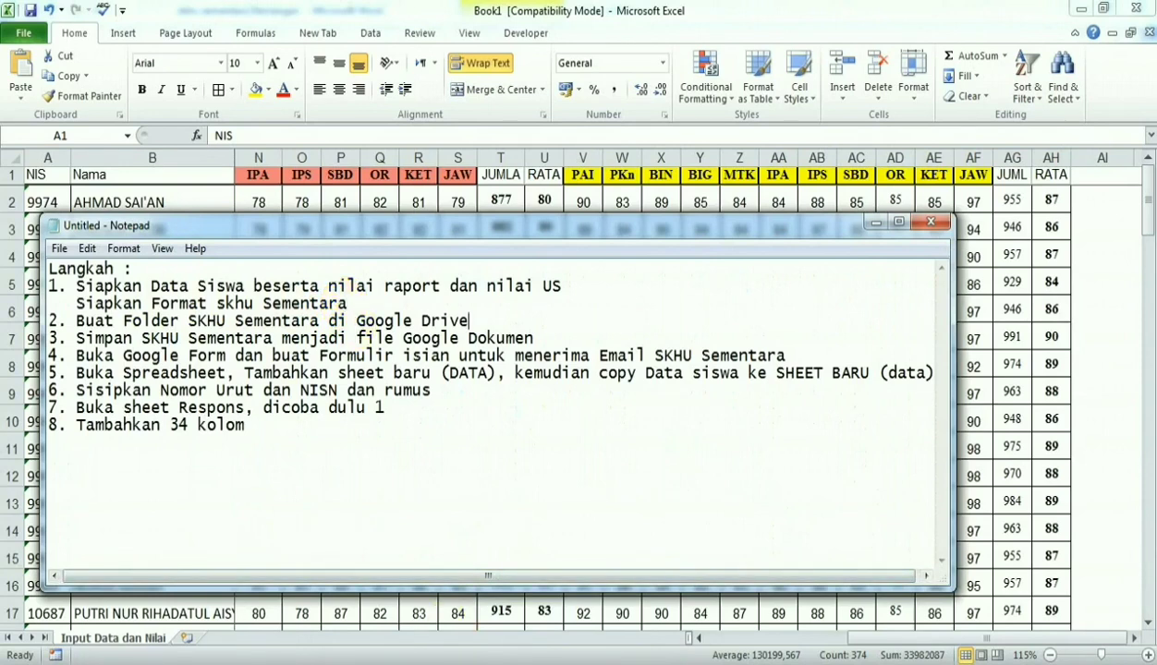
click(496, 663)
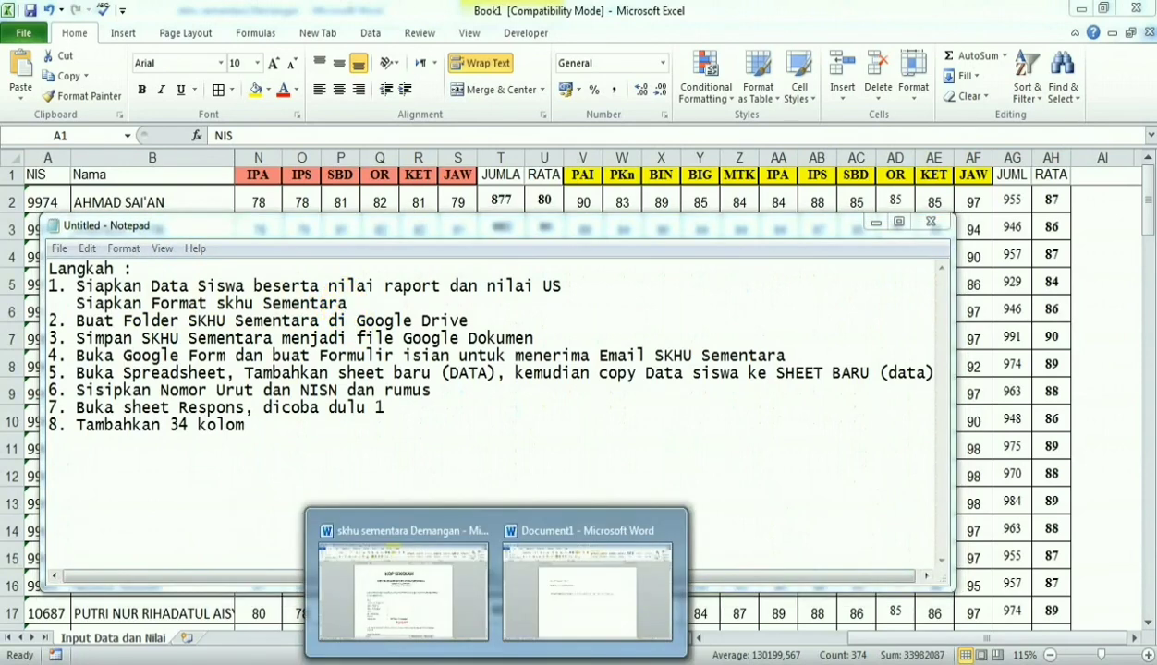
click(420, 596)
scroll(489, 397, down, 2)
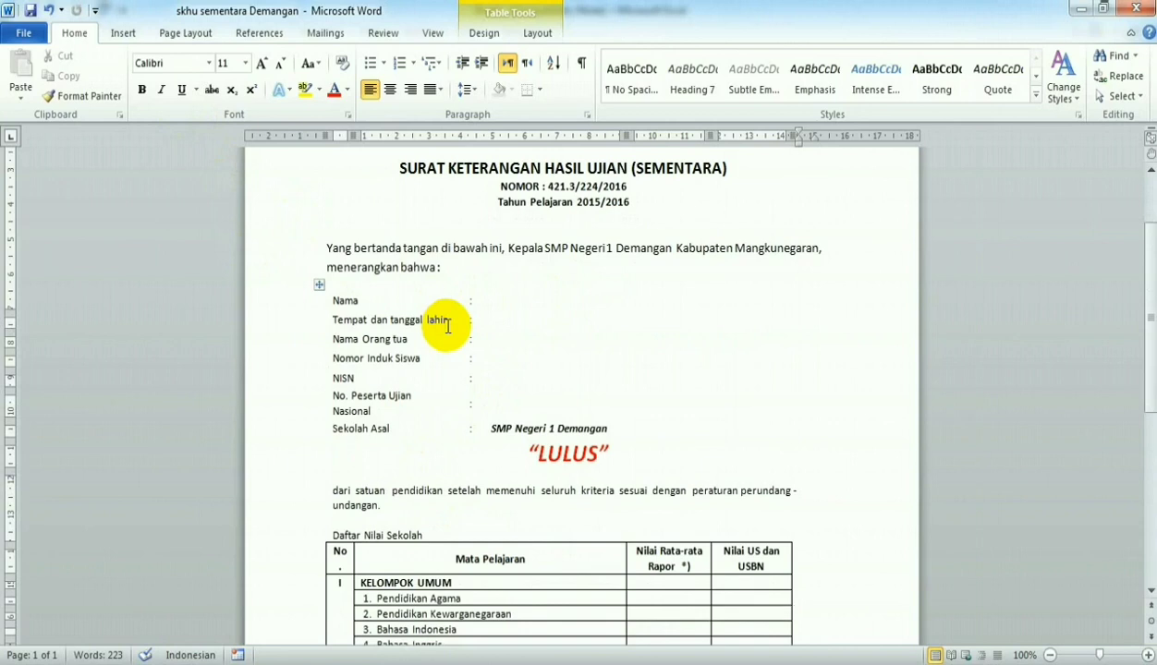
- Set the font colour of the whole certificate document to Automatic and check its merge placeholders
key(ctrl+a)
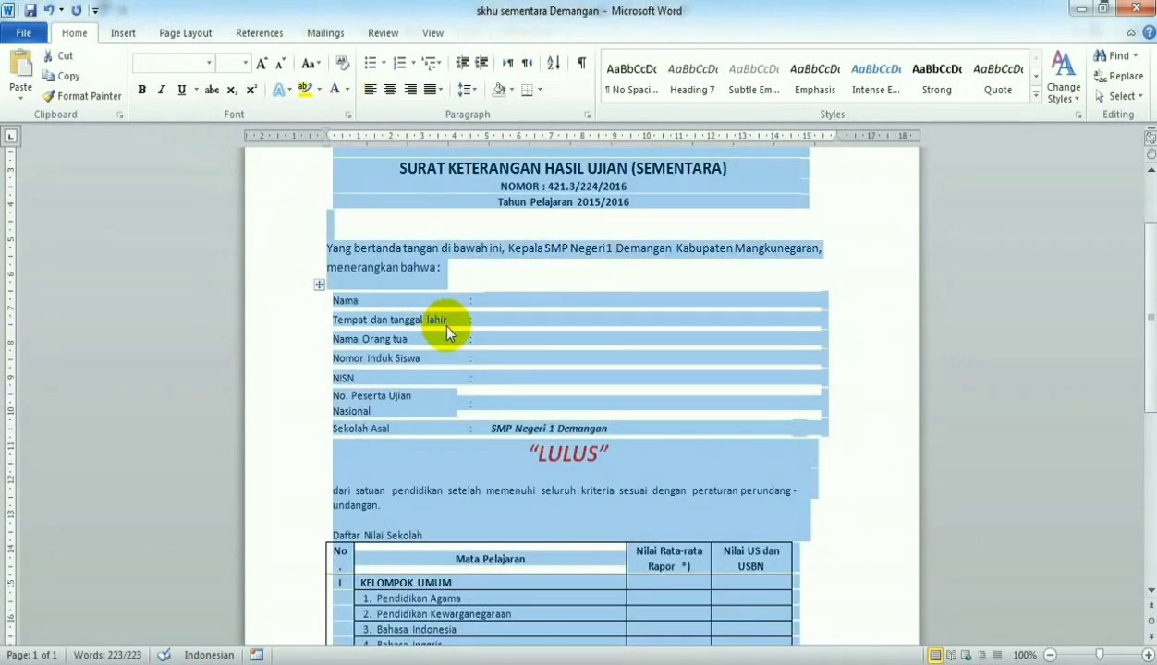
click(346, 89)
click(345, 90)
click(346, 90)
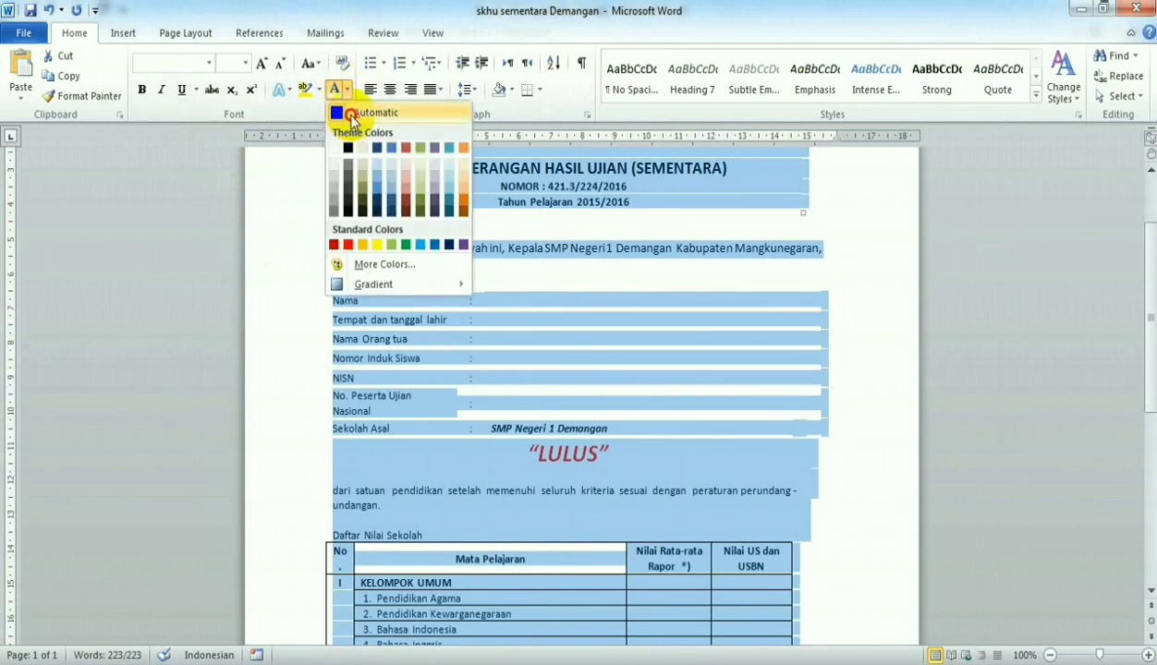
click(344, 112)
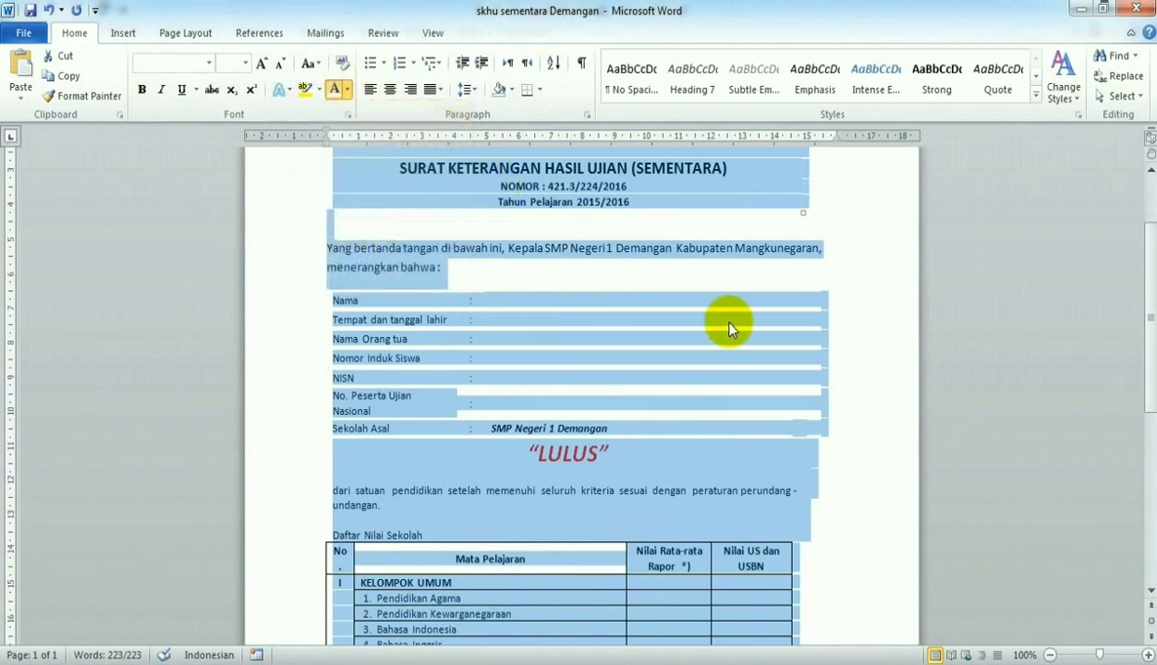
click(822, 356)
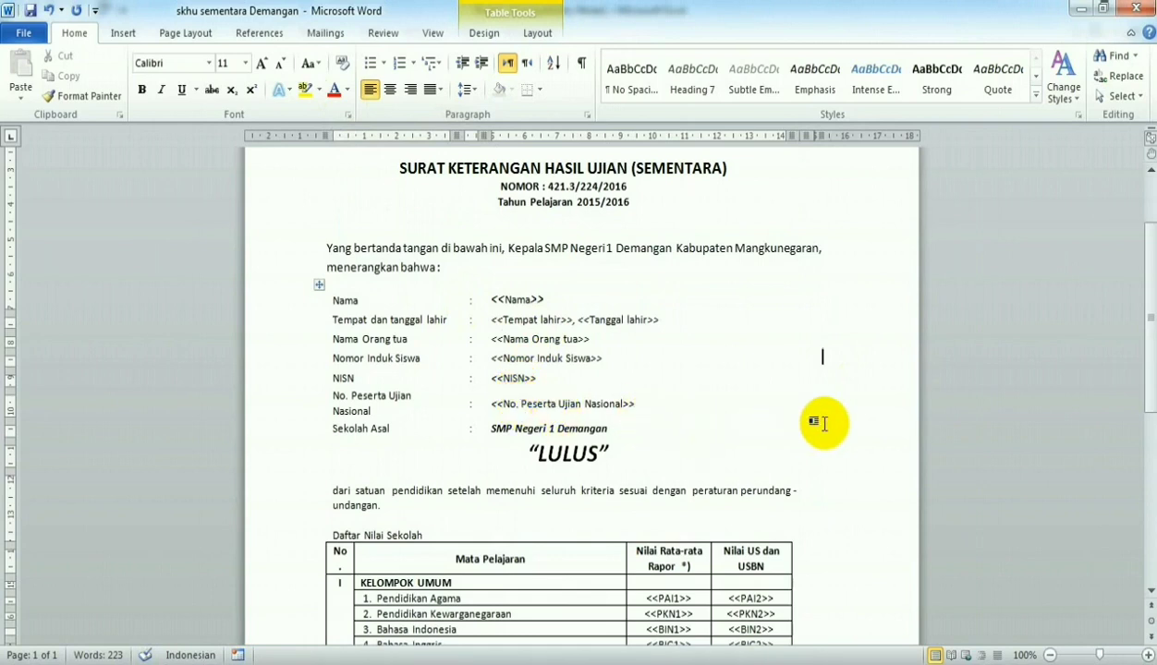
scroll(822, 422, down, 3)
scroll(823, 423, up, 4)
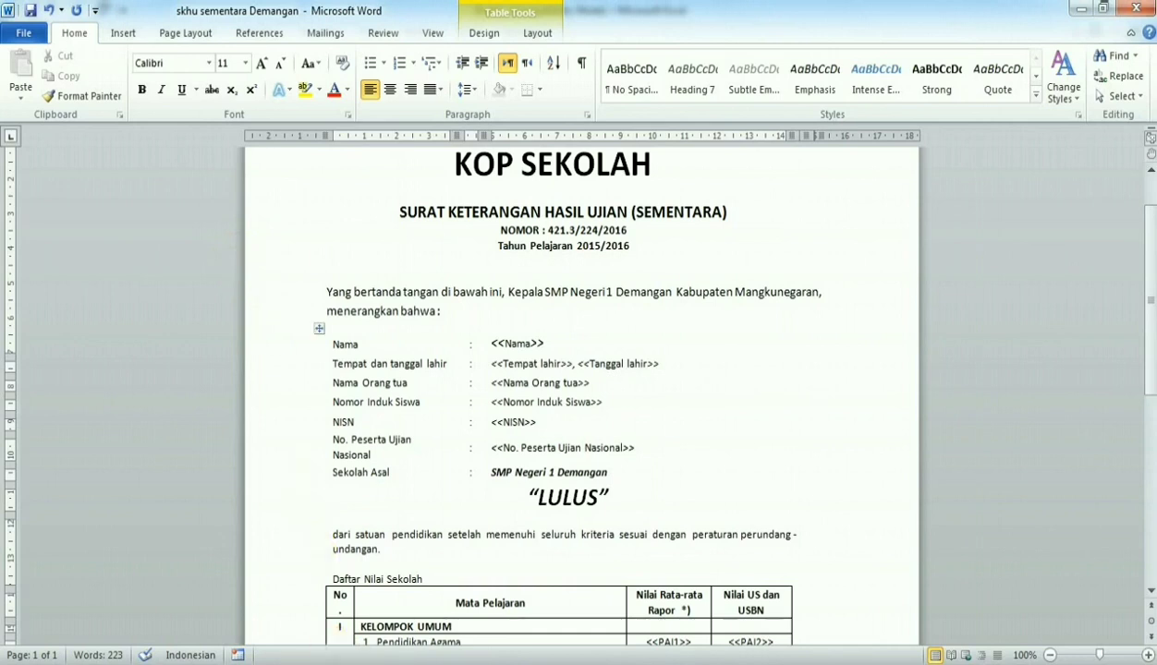
- Switch to Google Drive in Chrome and consult the list of steps in Notepad
mouse_move(338, 664)
mouse_move(337, 592)
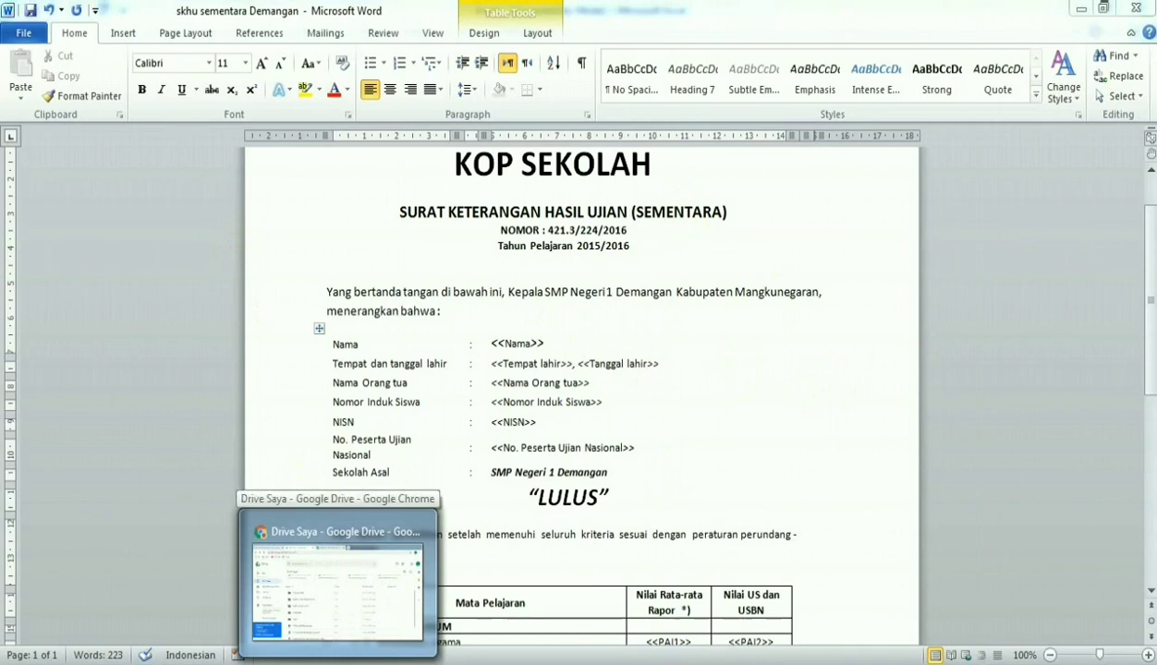
click(337, 592)
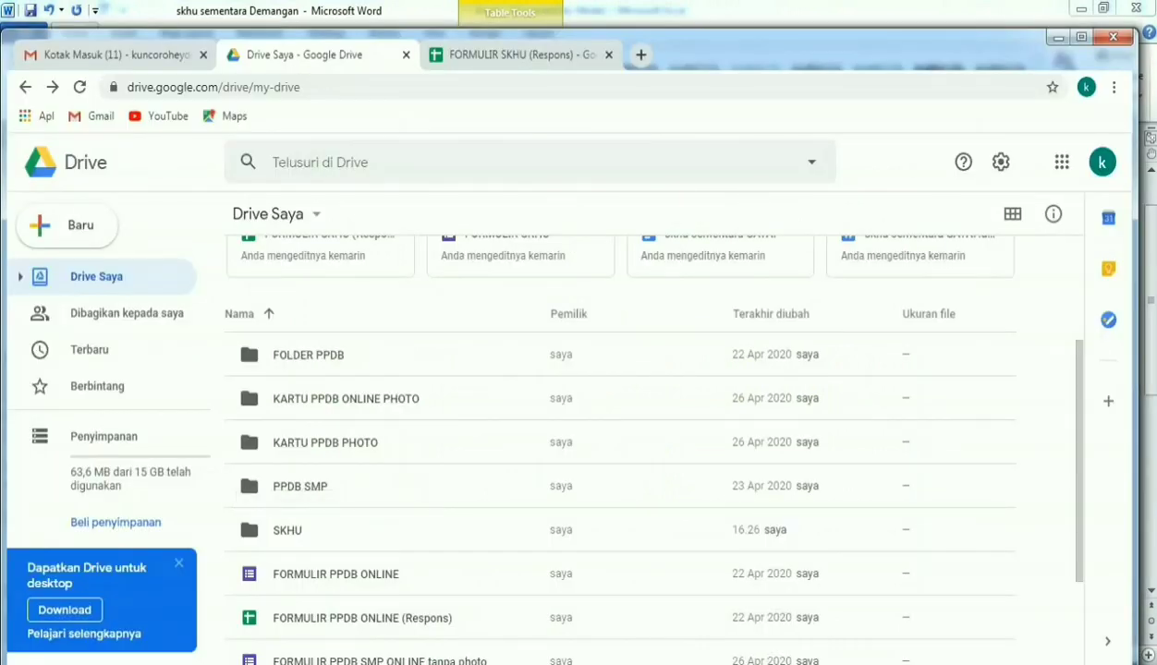
click(370, 664)
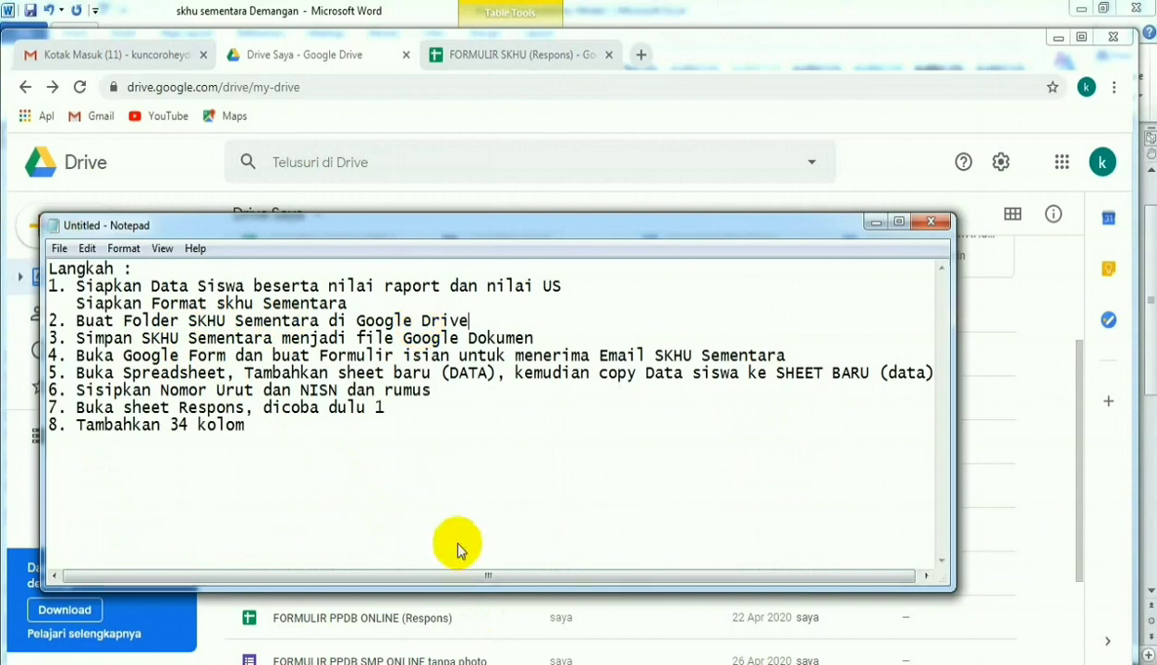
click(491, 612)
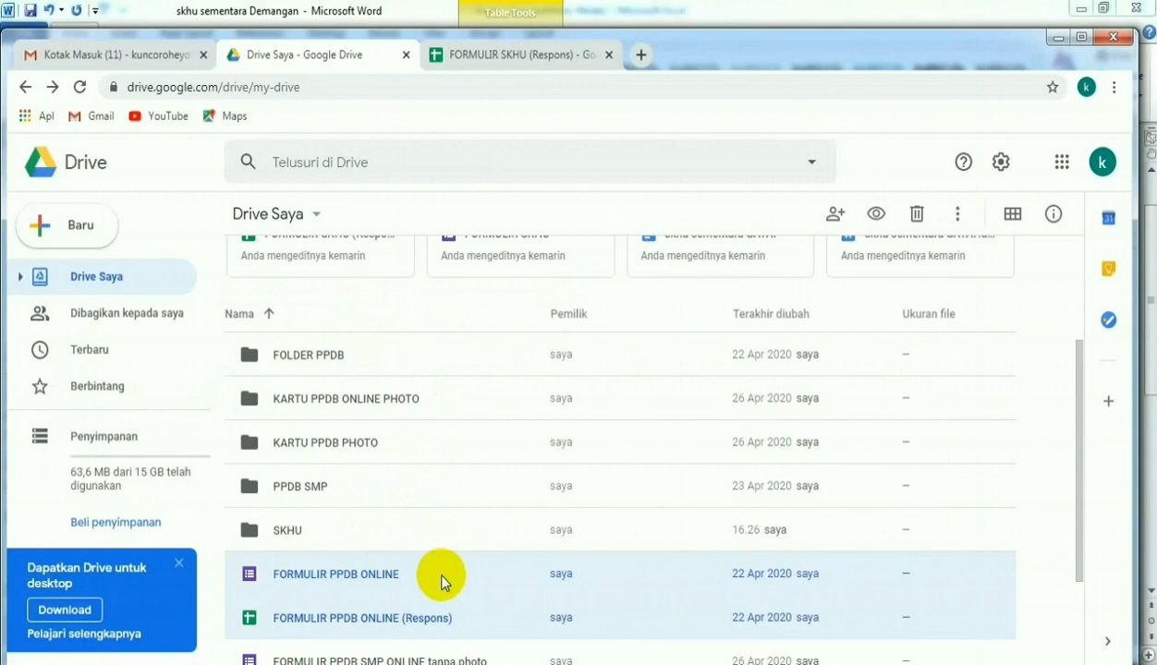
right_click(441, 579)
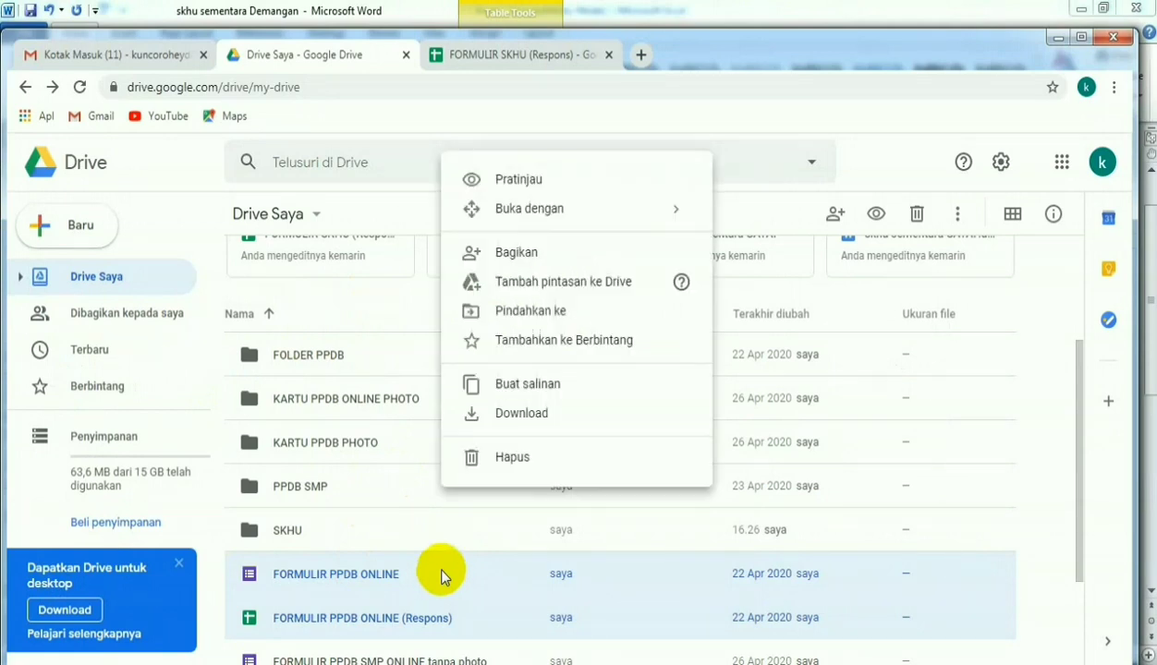
click(445, 587)
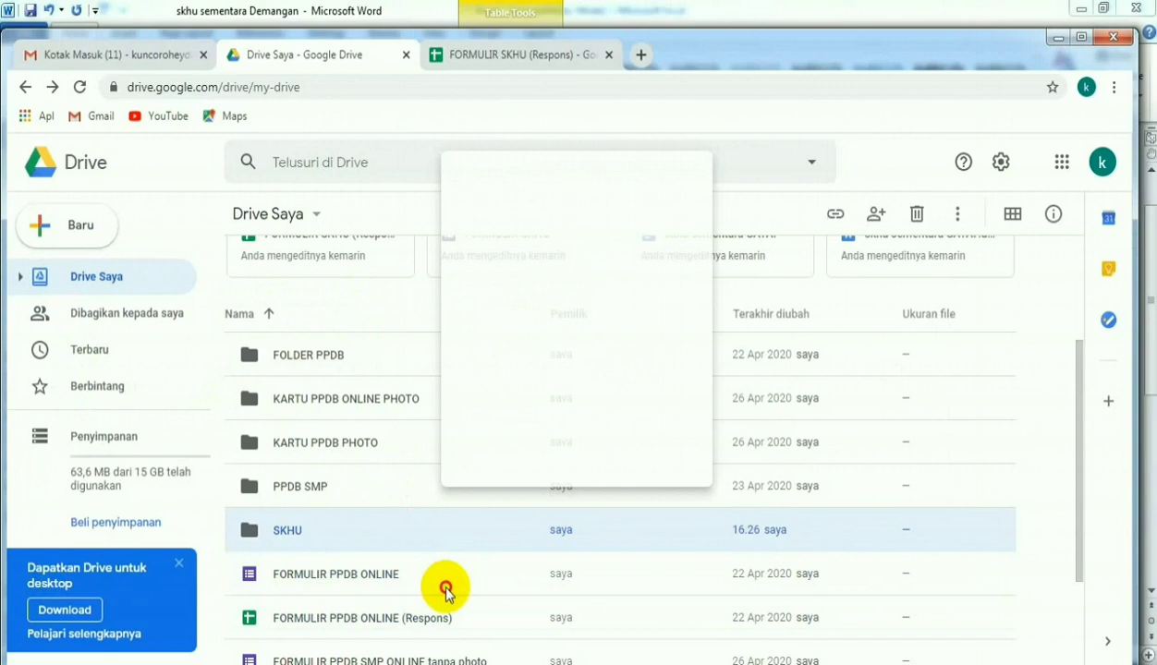
- Create a new folder named SKHU SEMENTARA in Drive Saya
click(318, 218)
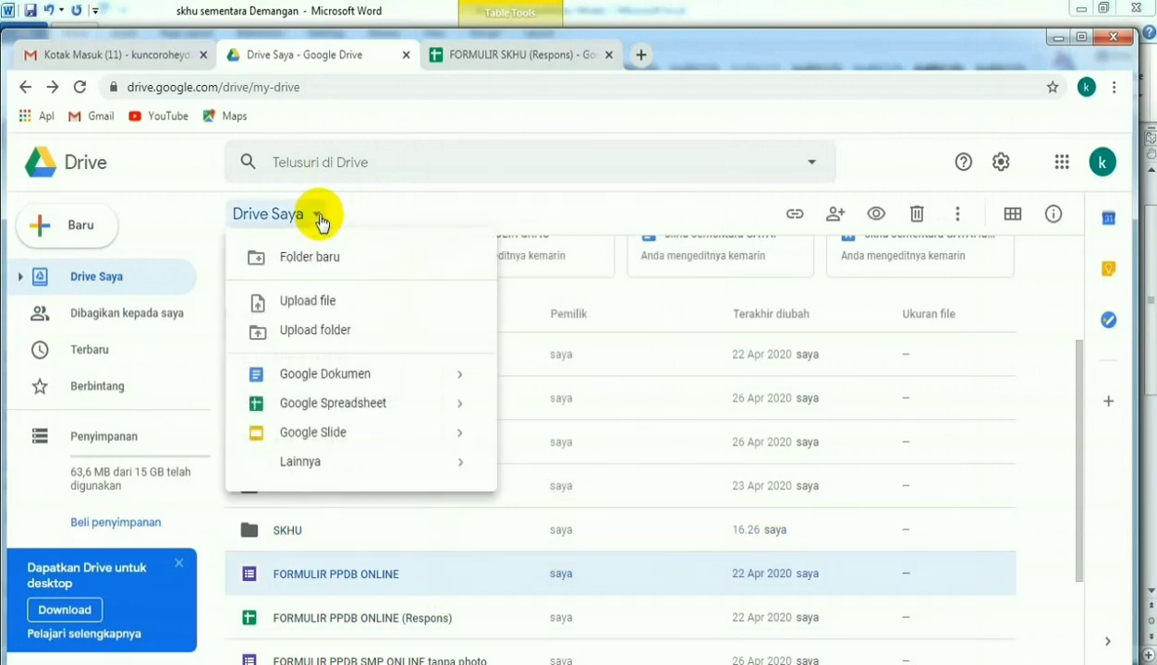
click(315, 262)
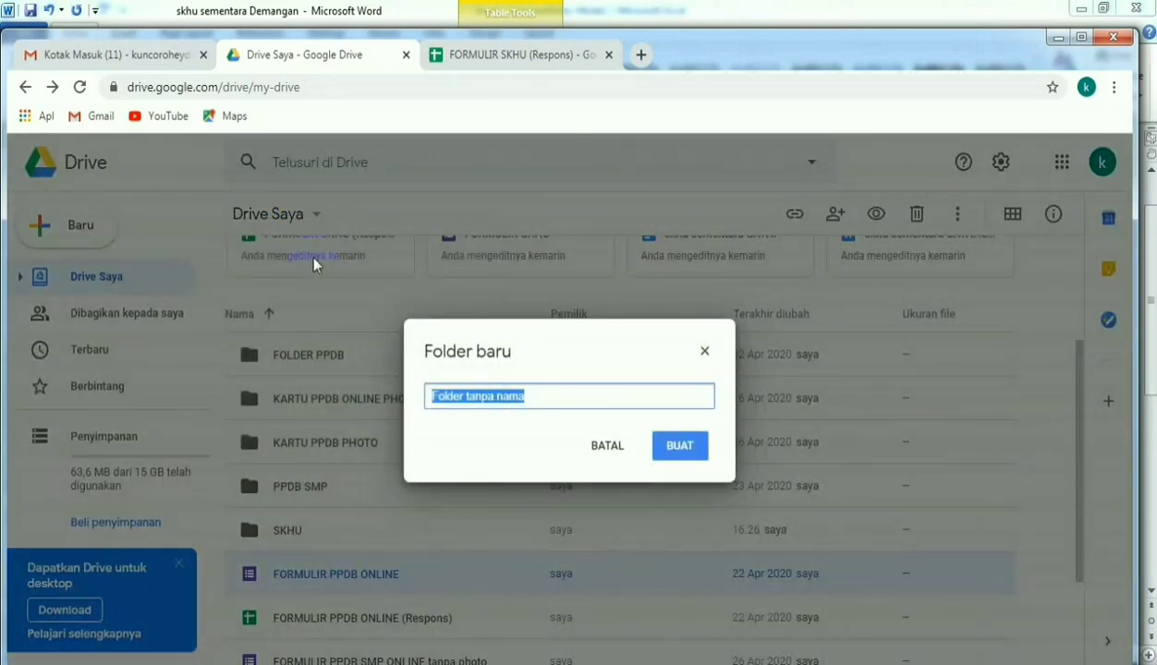
text(SKHU SEMENTARA)
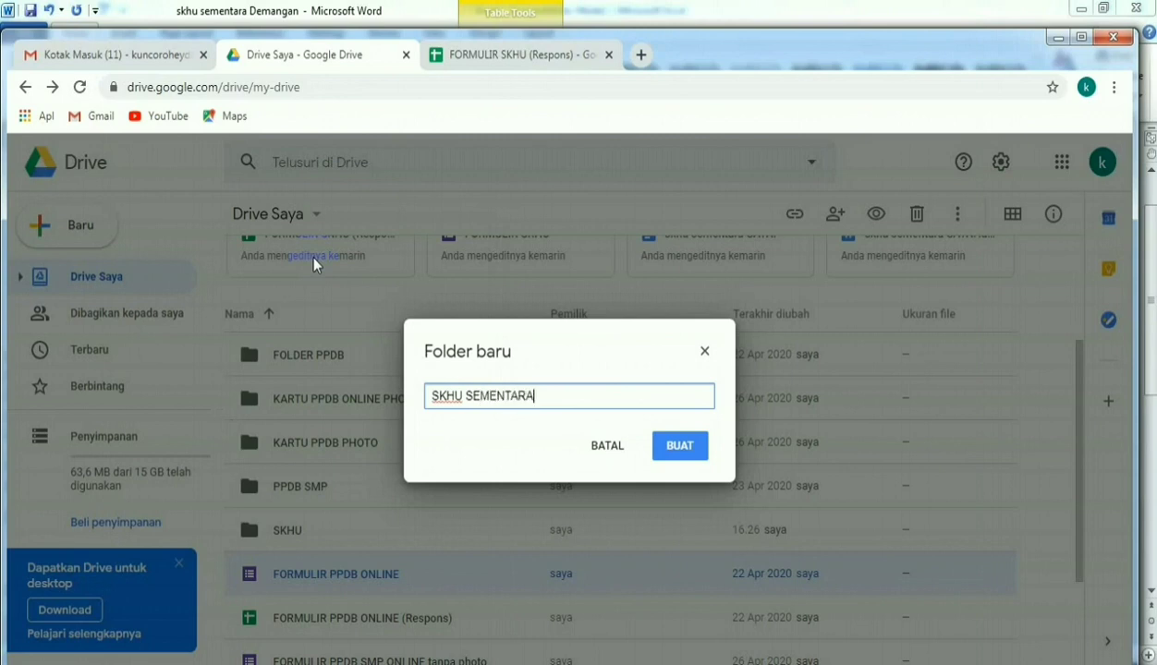
click(680, 447)
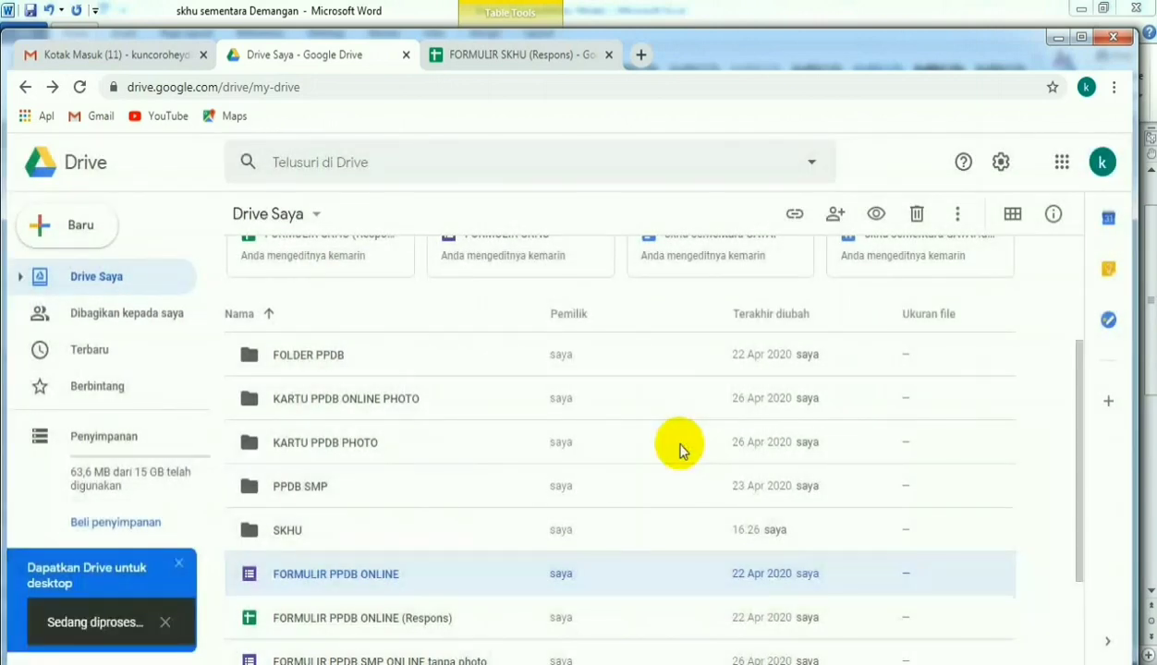
- Open the SKHU SEMENTARA folder and upload the local Word file skhu sementara Demangan into it
click(431, 566)
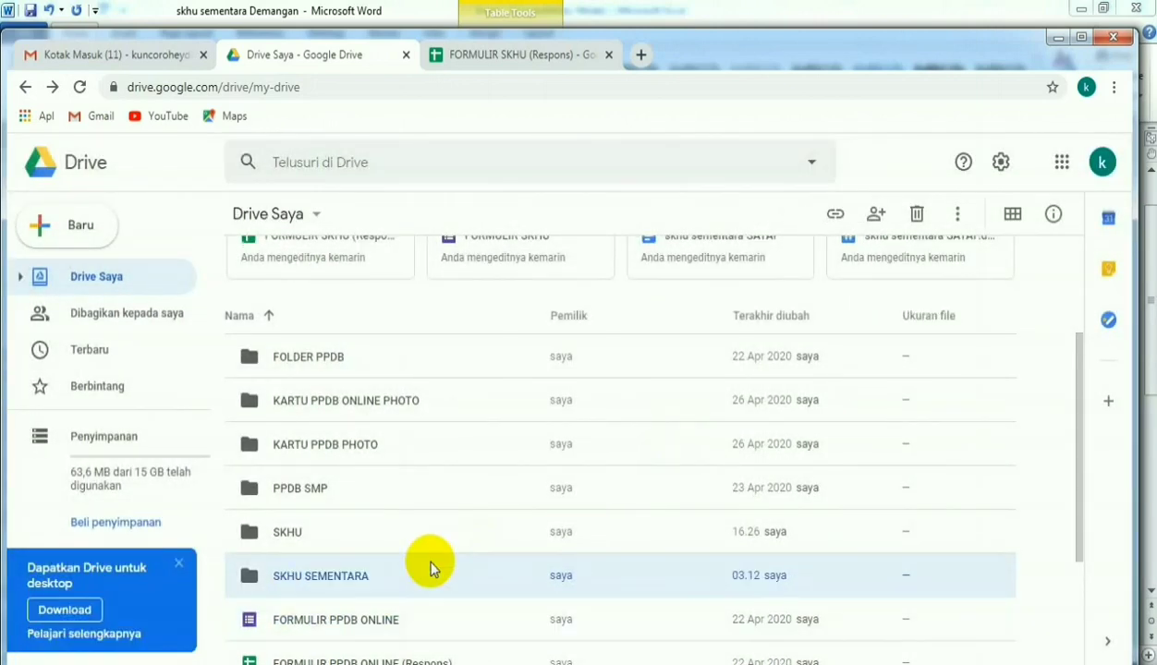
double_click(343, 585)
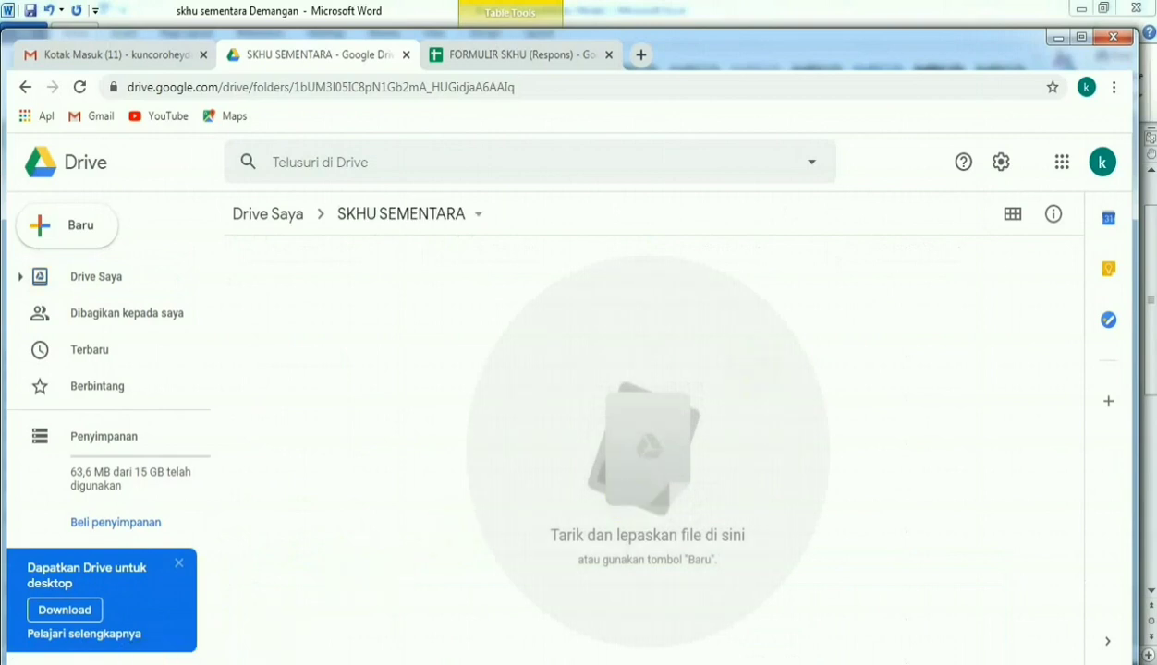
key(alt+Tab)
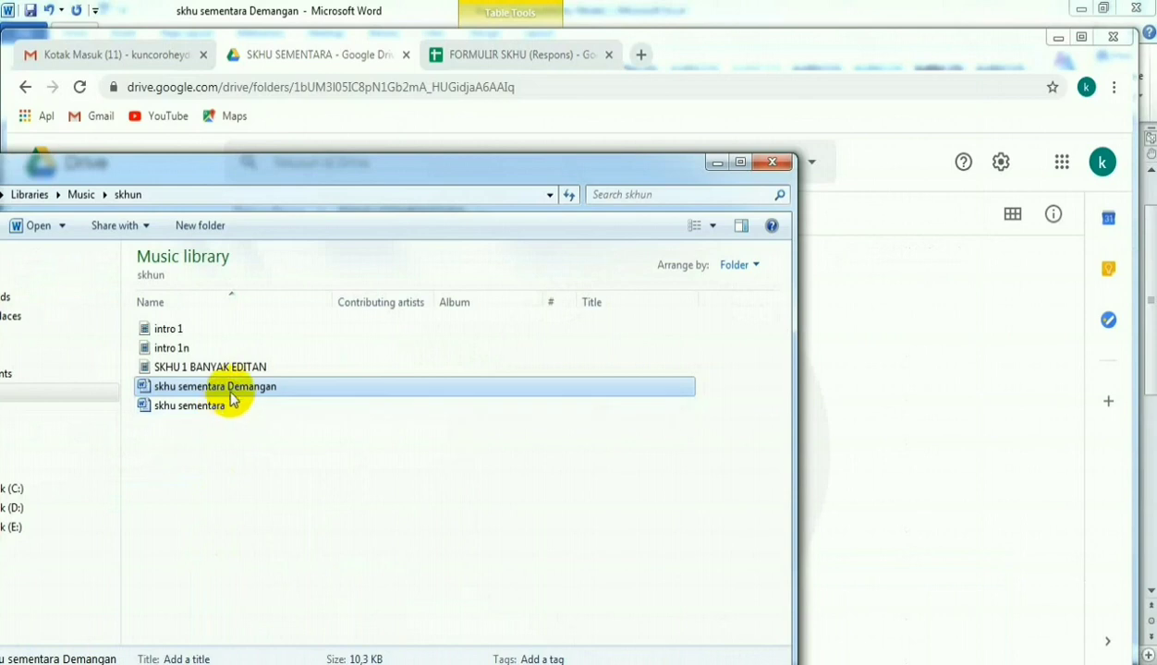
drag(234, 393, 903, 528)
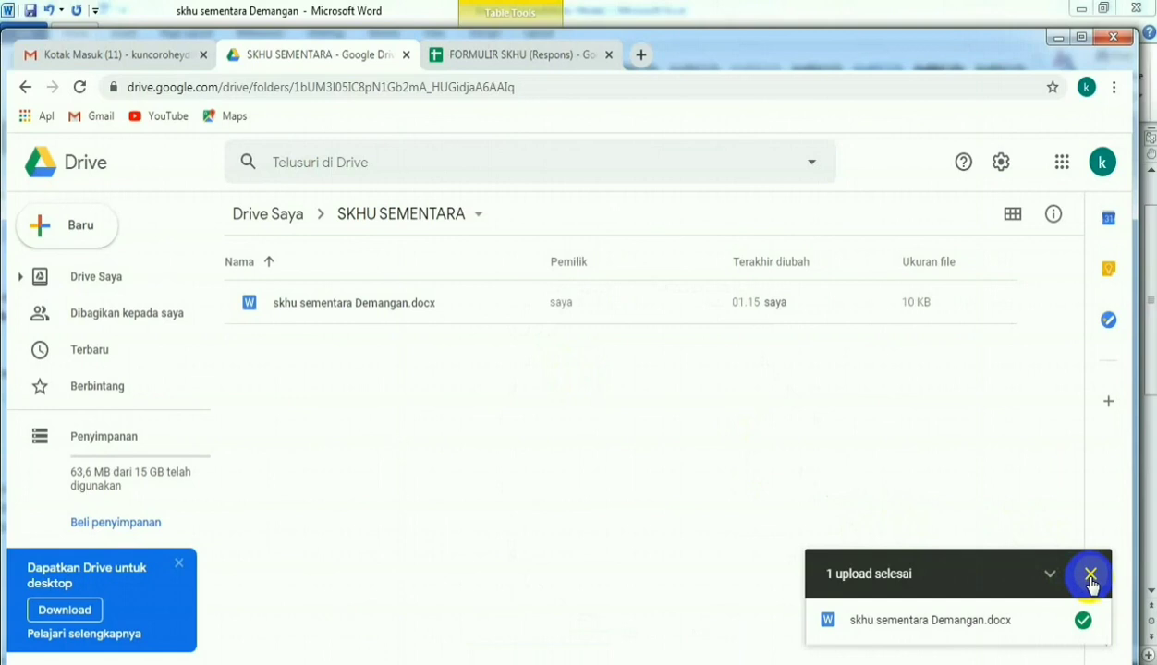
click(1091, 576)
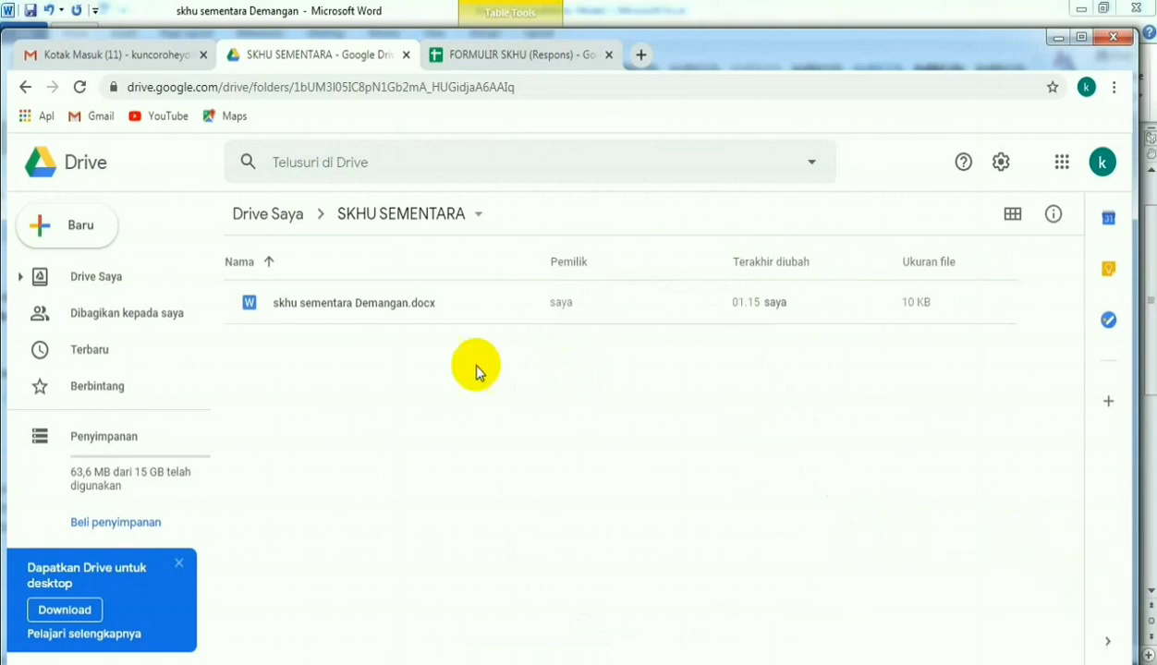
- Open skhu sementara Demangan.docx with Google Docs and save it as a Google Docs document
click(380, 315)
double_click(380, 315)
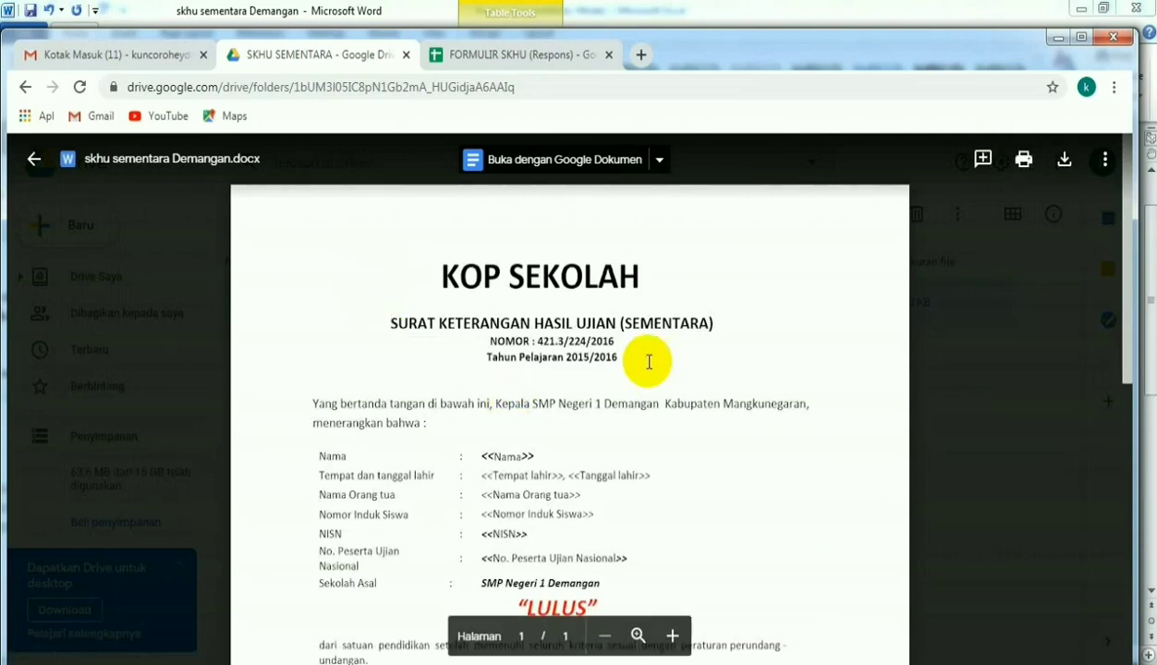
click(659, 163)
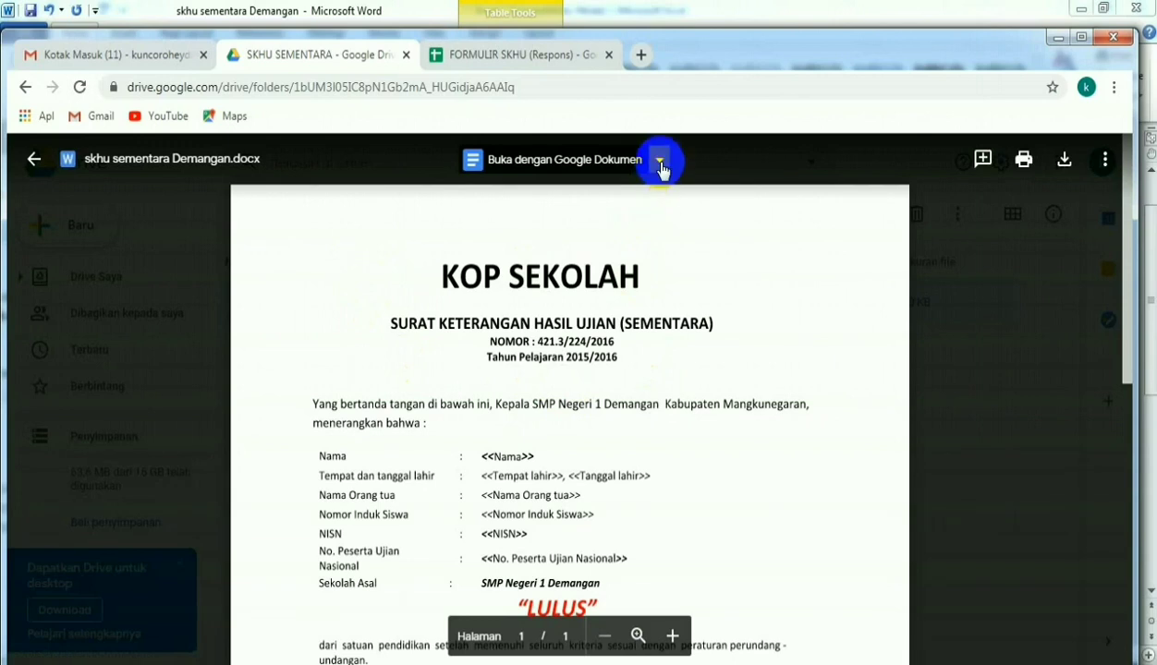
click(722, 220)
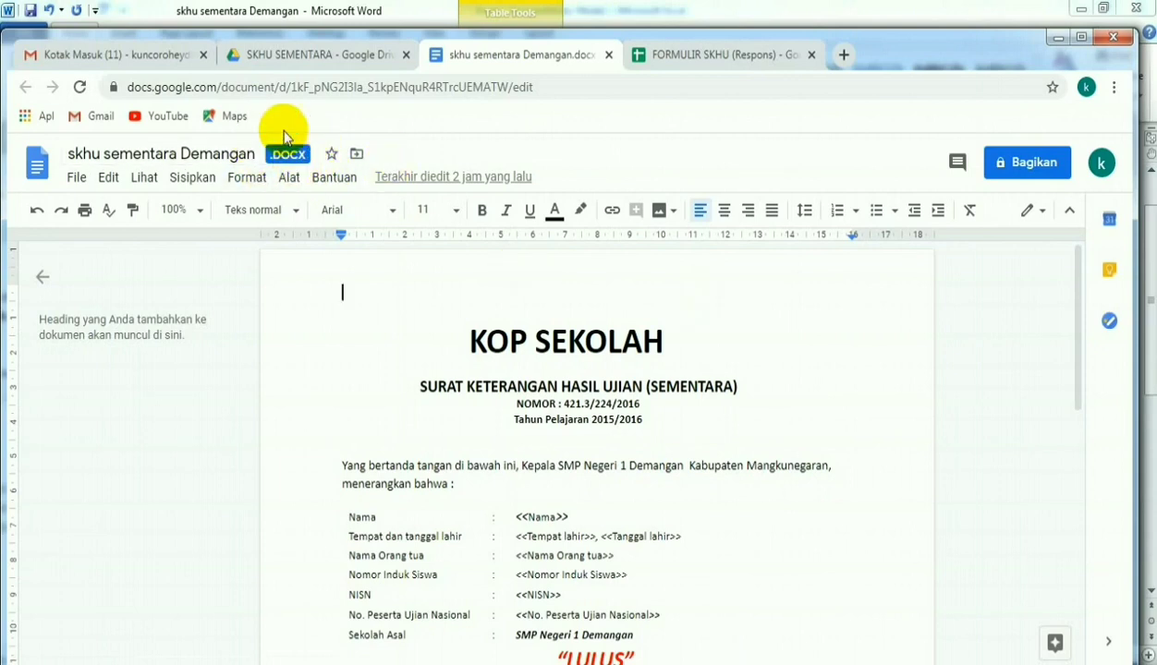
click(77, 180)
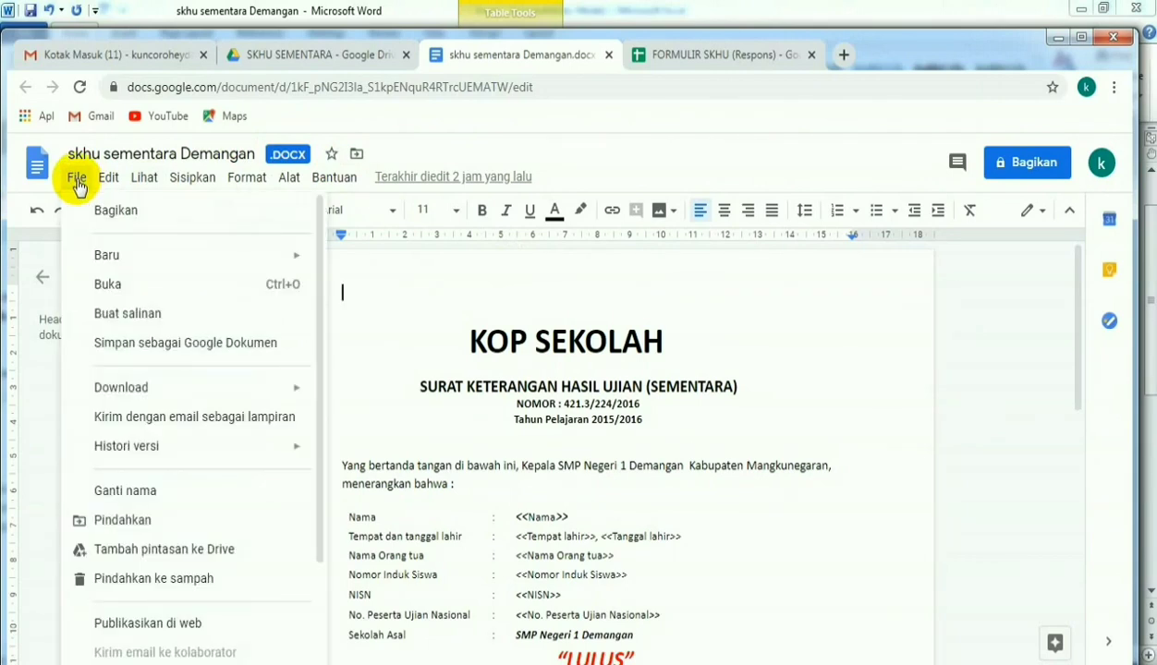
click(150, 350)
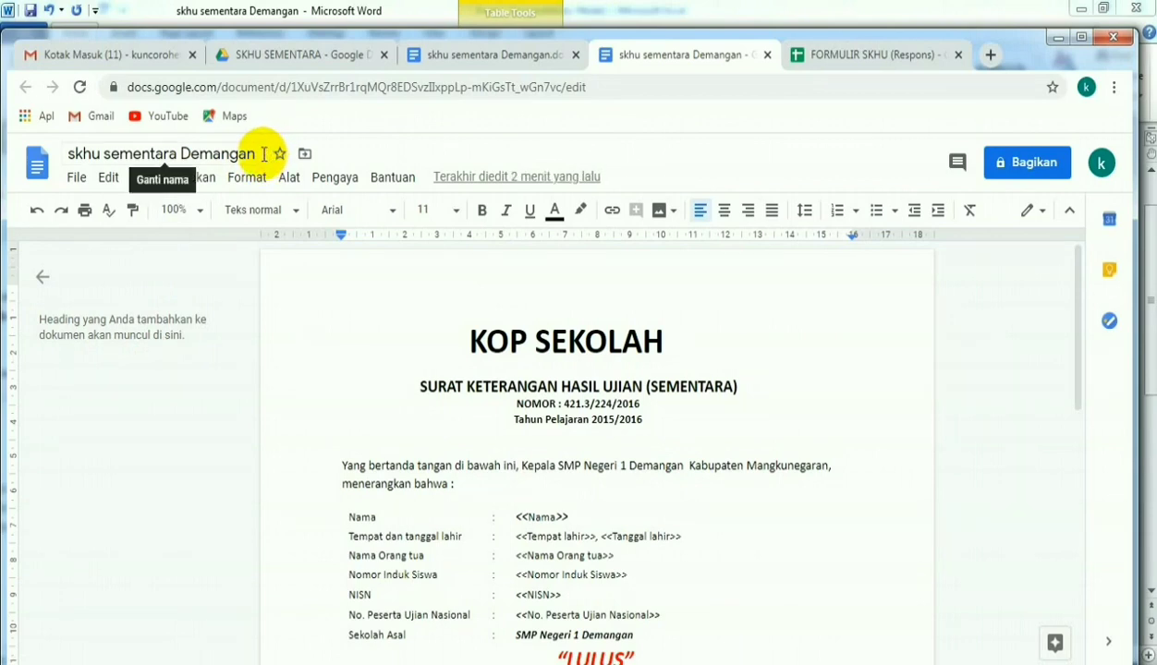
- Return to the SKHU SEMENTARA folder, closing the open .docx document, and consult the list of steps in Notepad
click(273, 61)
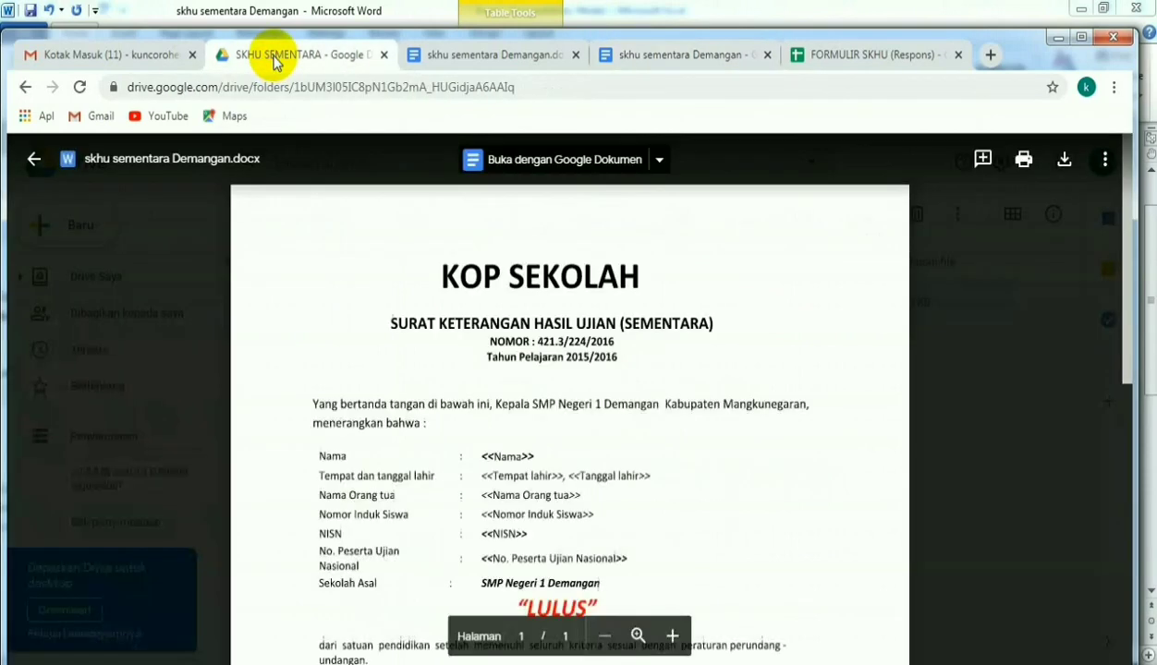
click(33, 165)
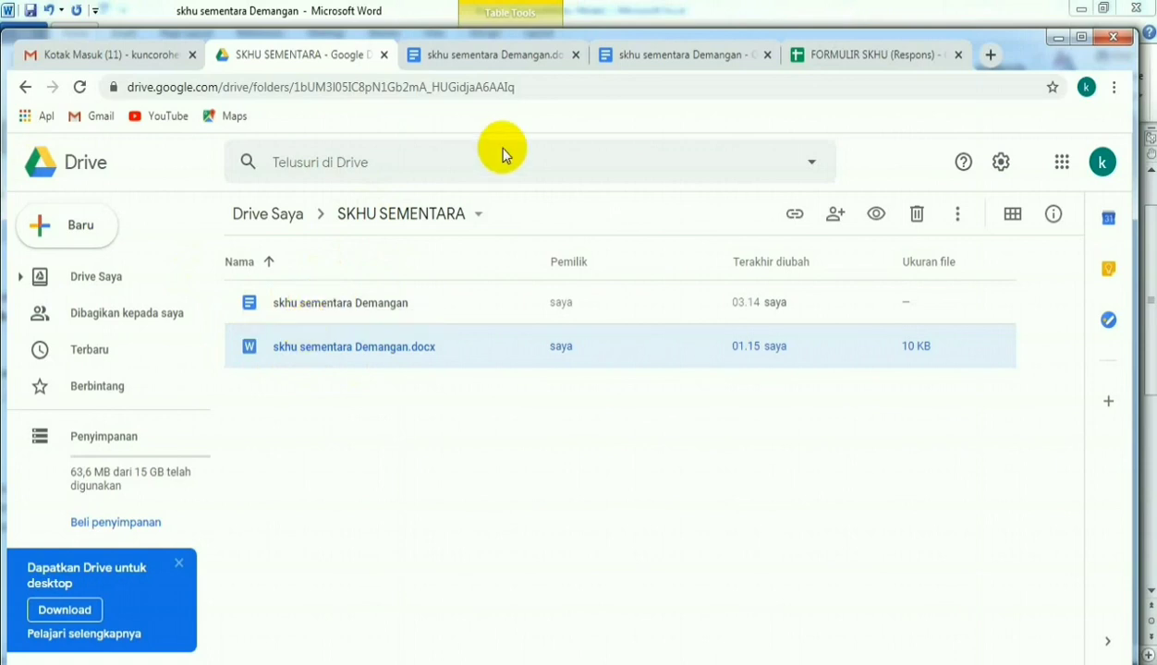
click(575, 58)
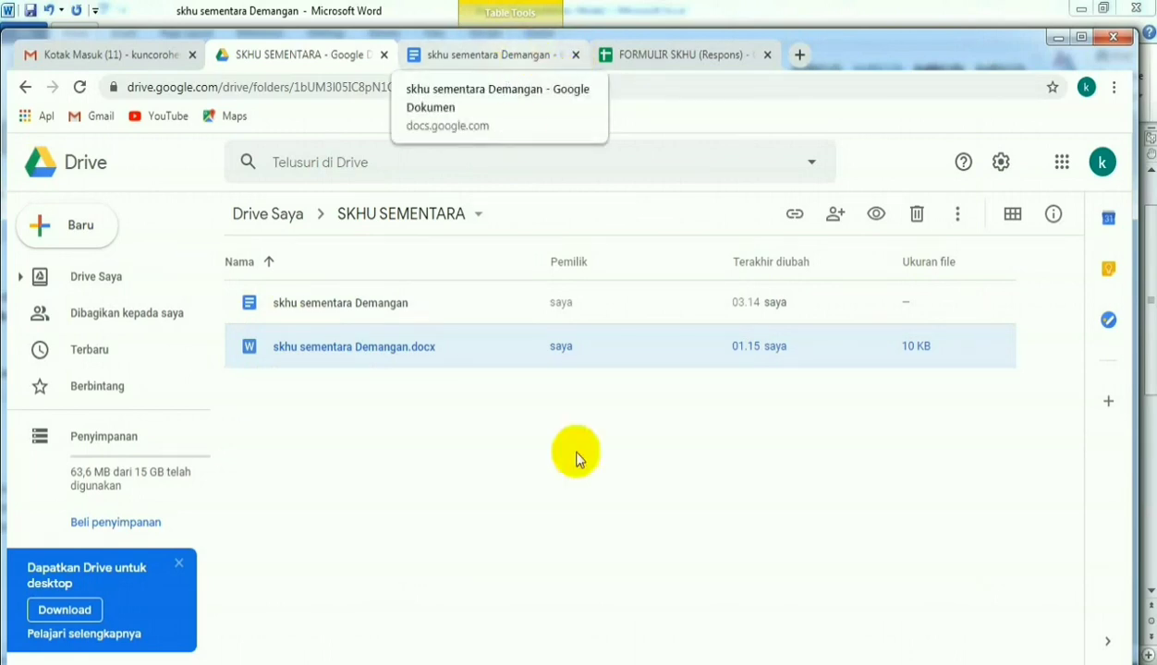
click(601, 663)
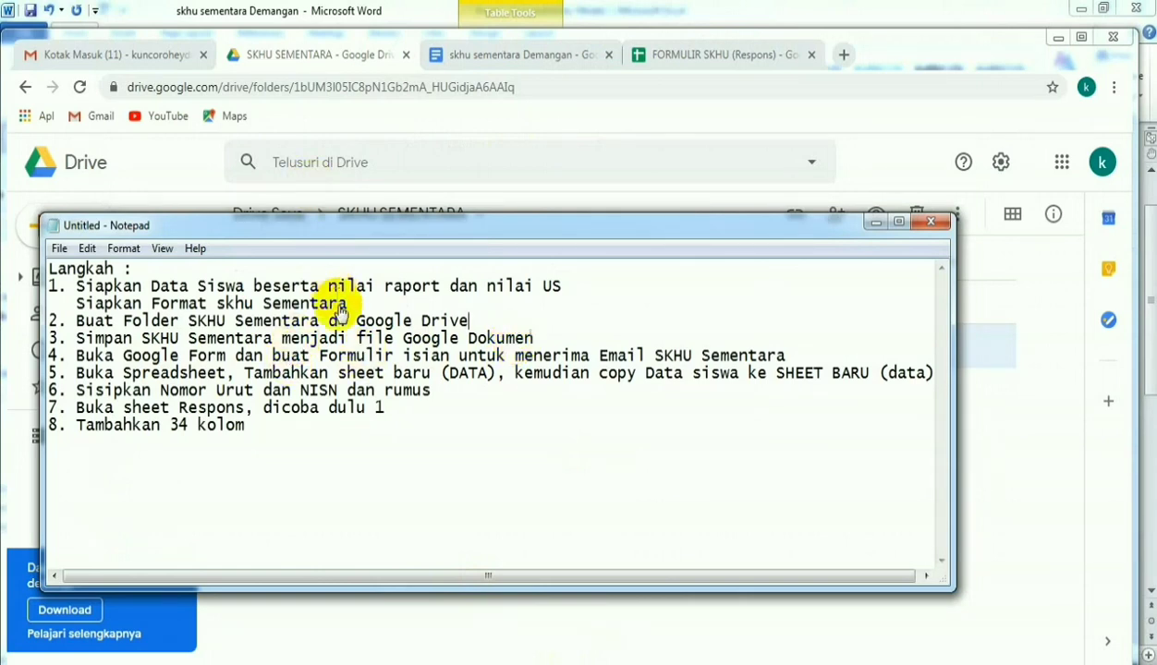
click(334, 61)
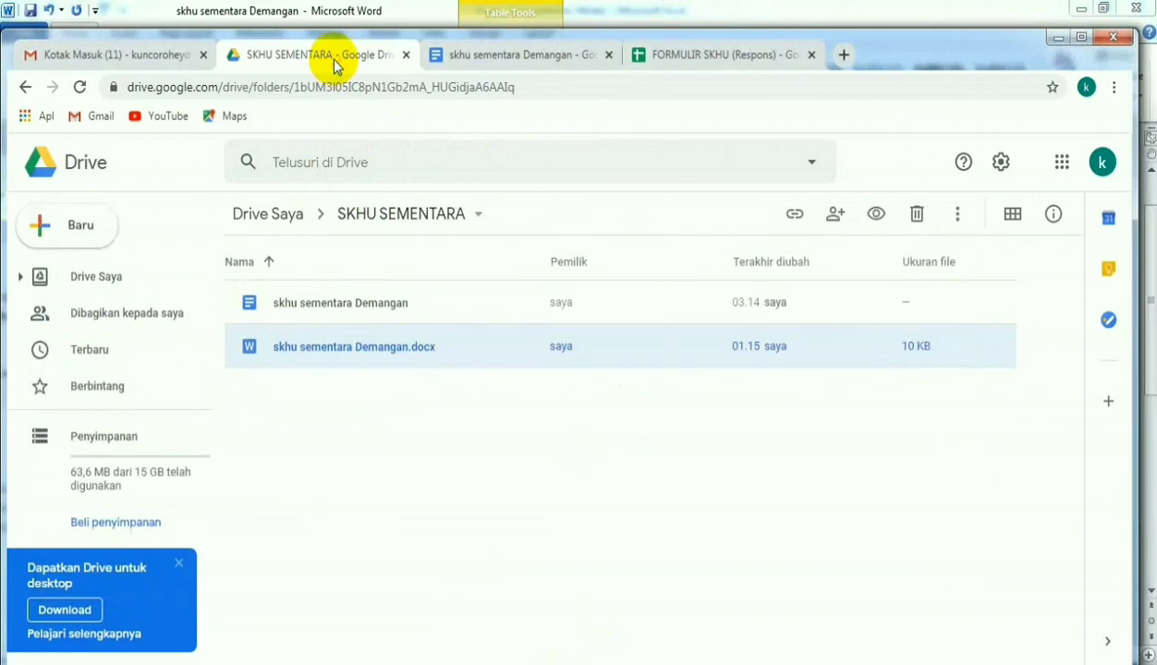
- Create a new Google Form in the SKHU SEMENTARA folder and delete its default untitled question
click(360, 407)
right_click(360, 406)
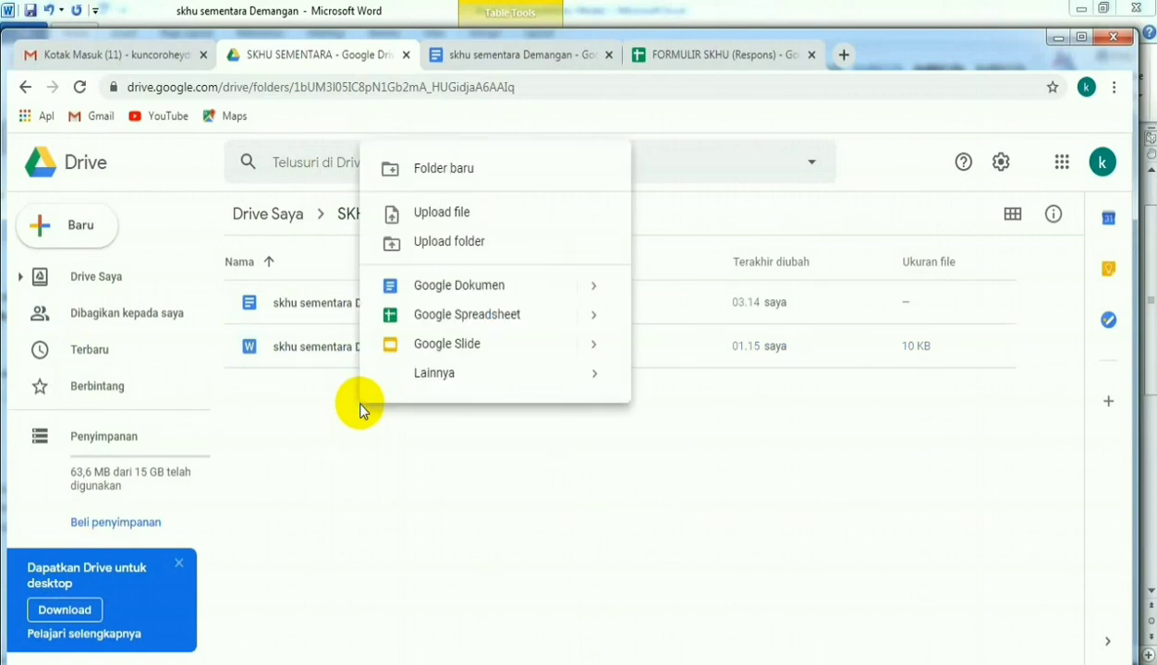
mouse_move(589, 375)
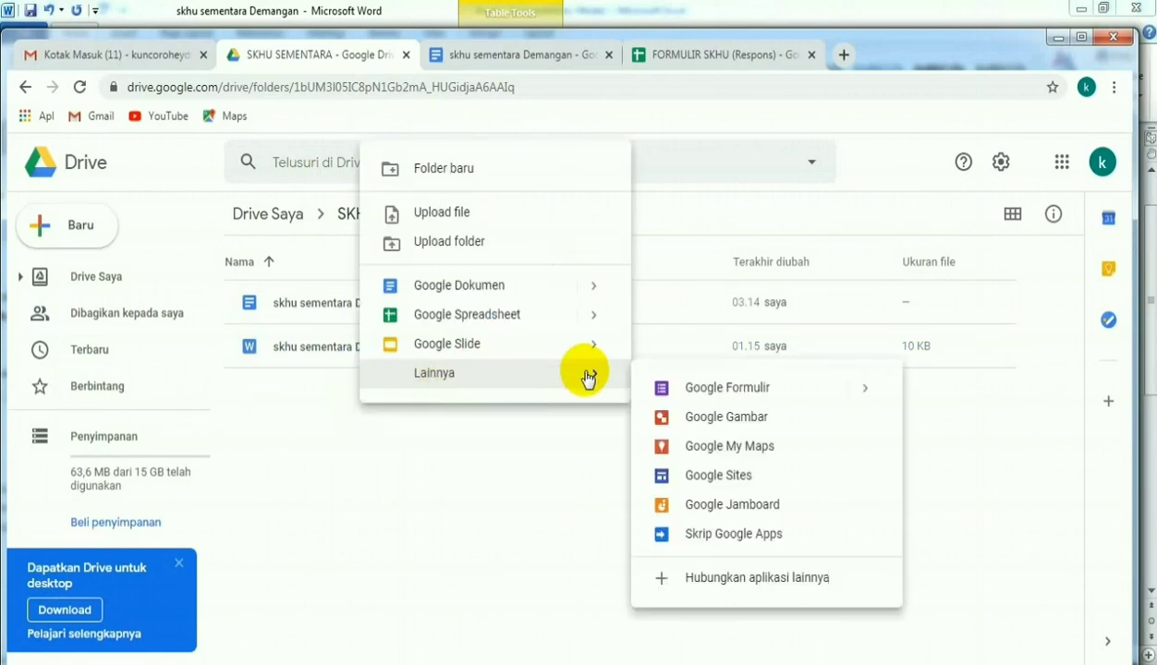
click(704, 390)
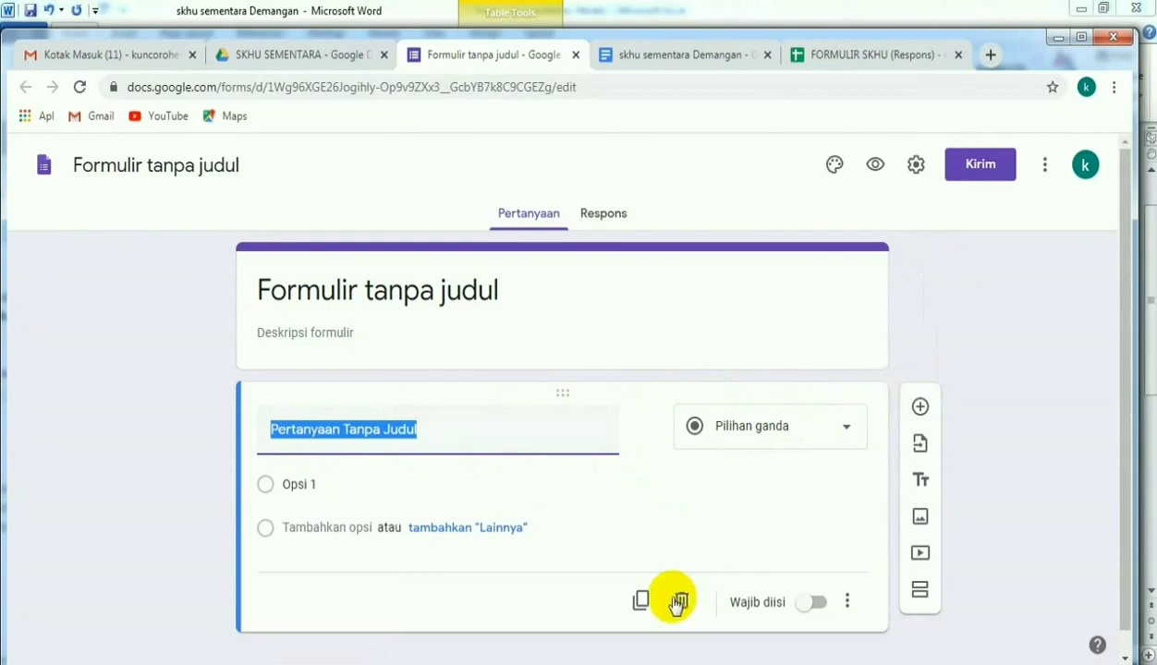
click(681, 602)
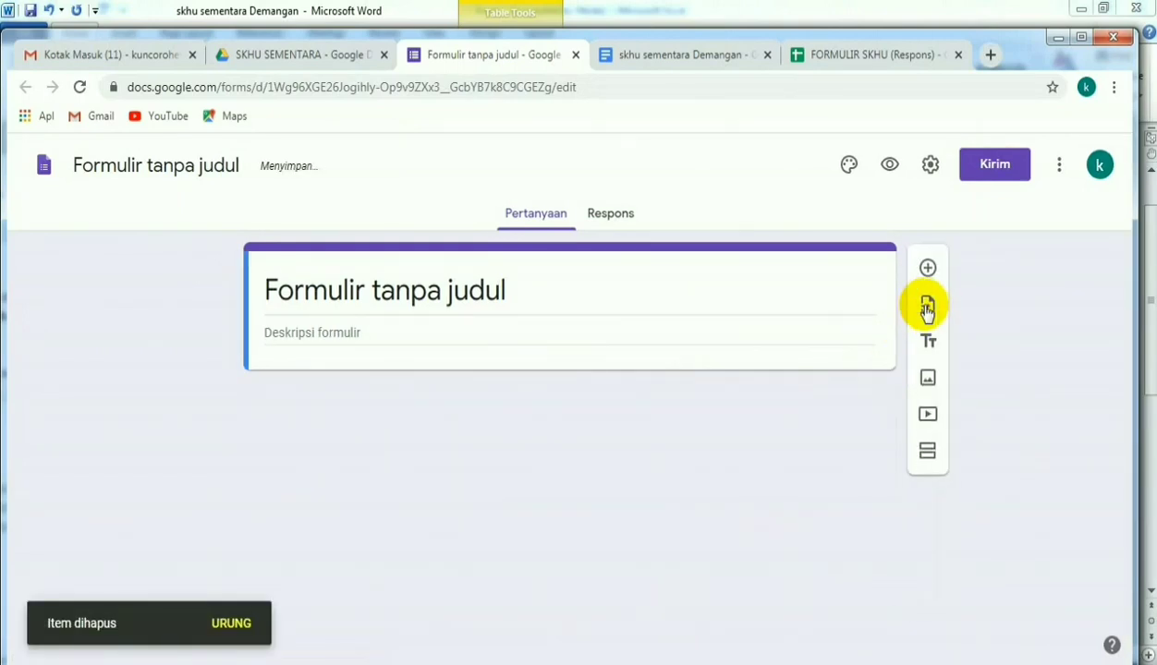
- Import all questions from the existing form FORMULIR SKHU and look over the imported questions
click(928, 306)
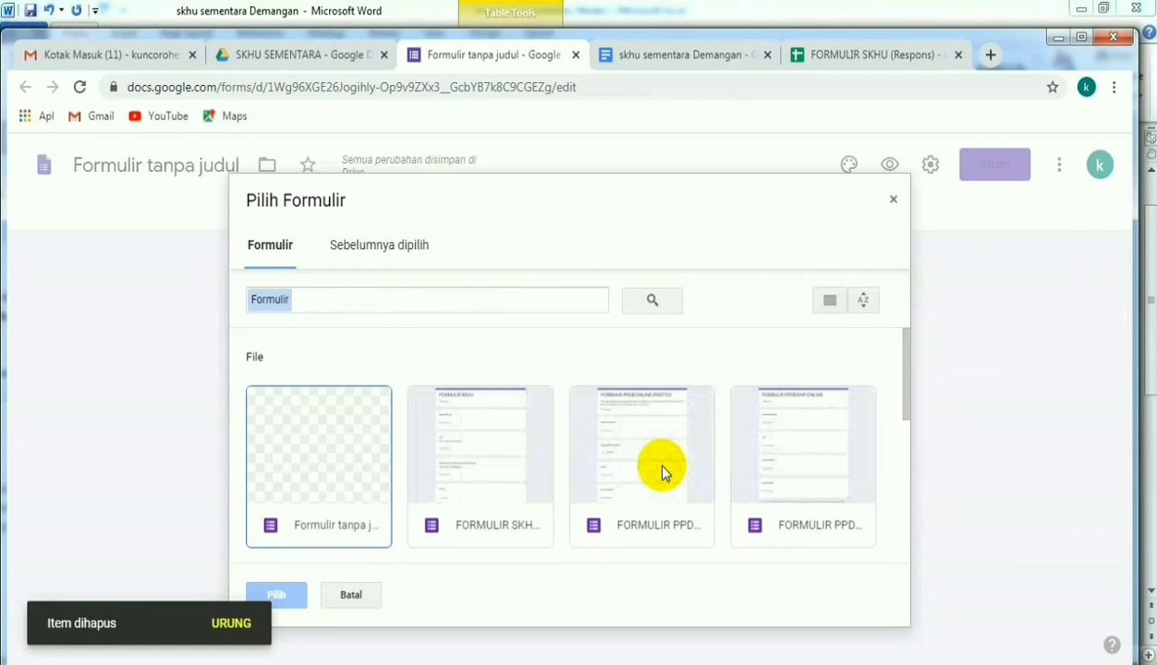
click(474, 528)
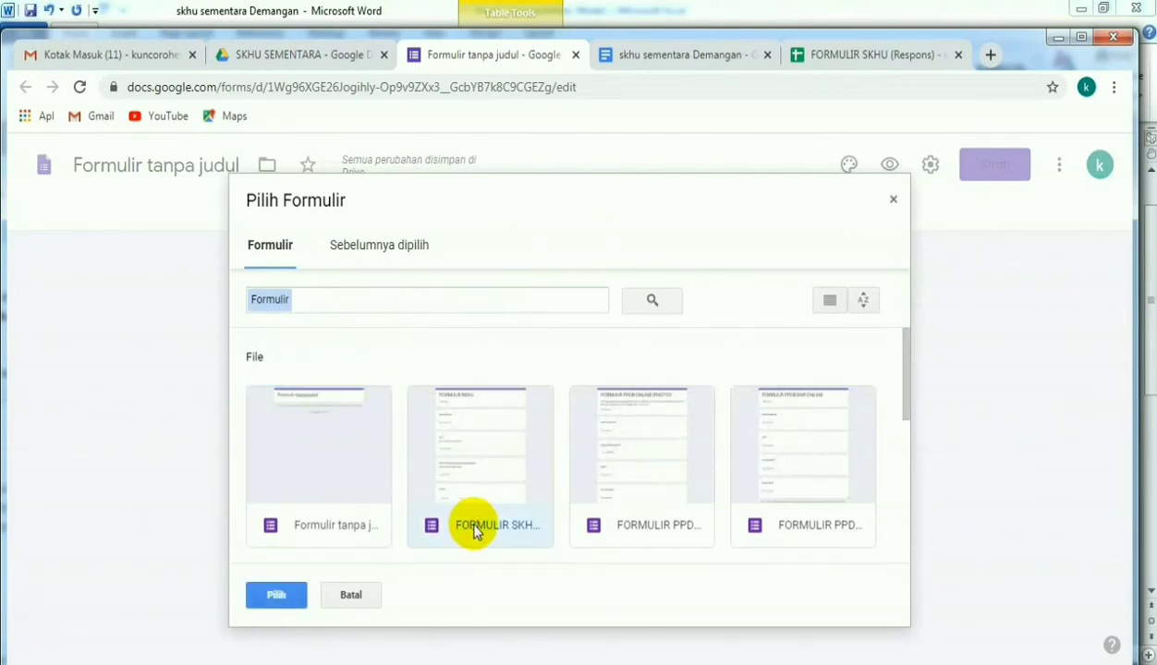
click(275, 599)
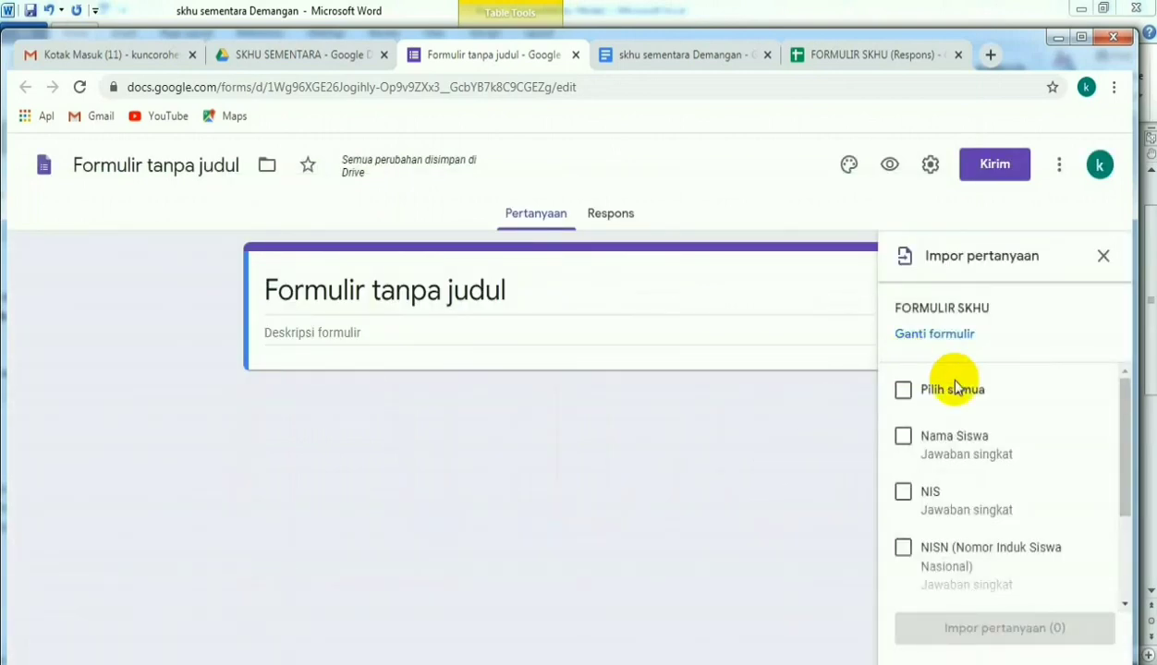
click(904, 390)
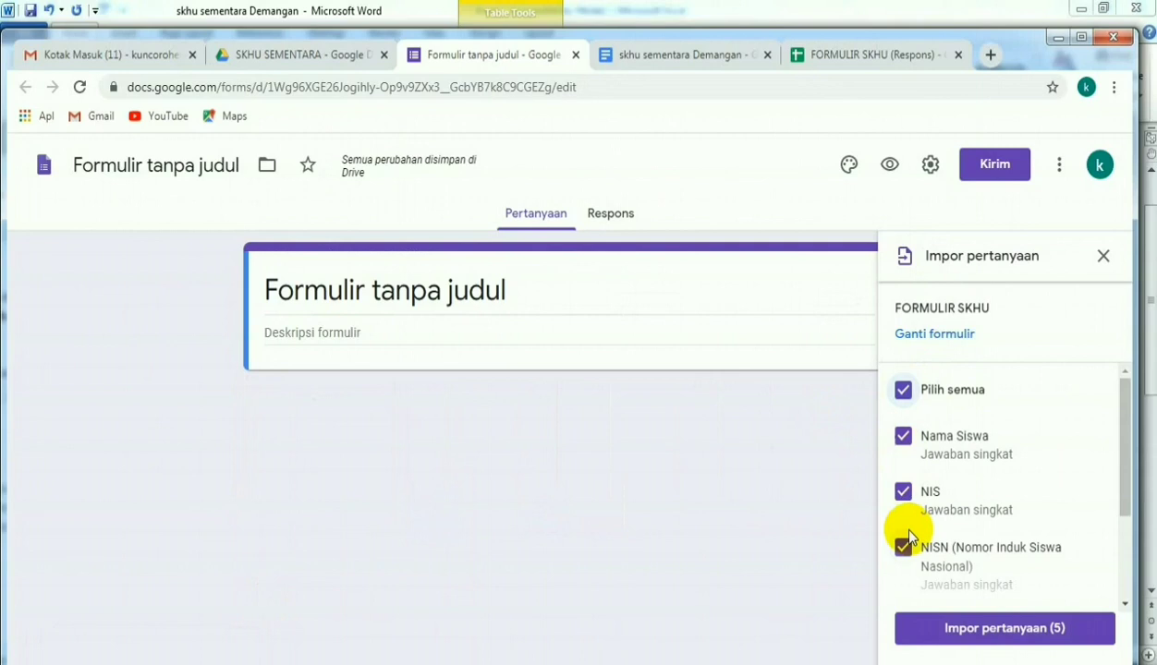
click(981, 630)
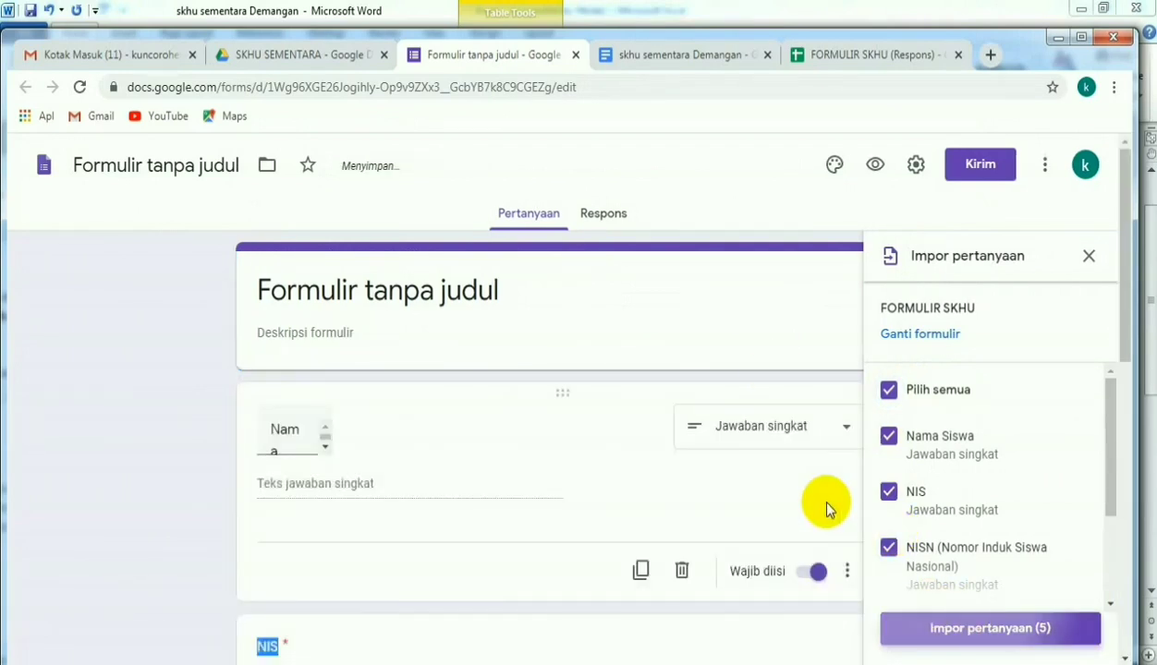
click(695, 326)
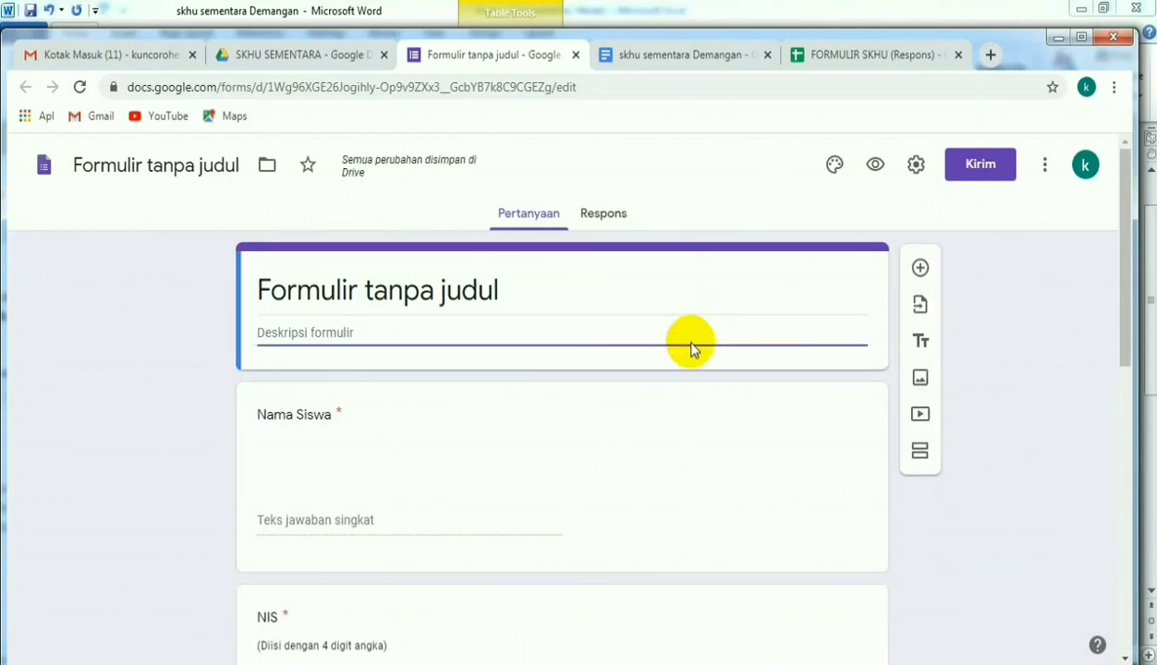
scroll(687, 360, down, 3)
scroll(476, 367, down, 5)
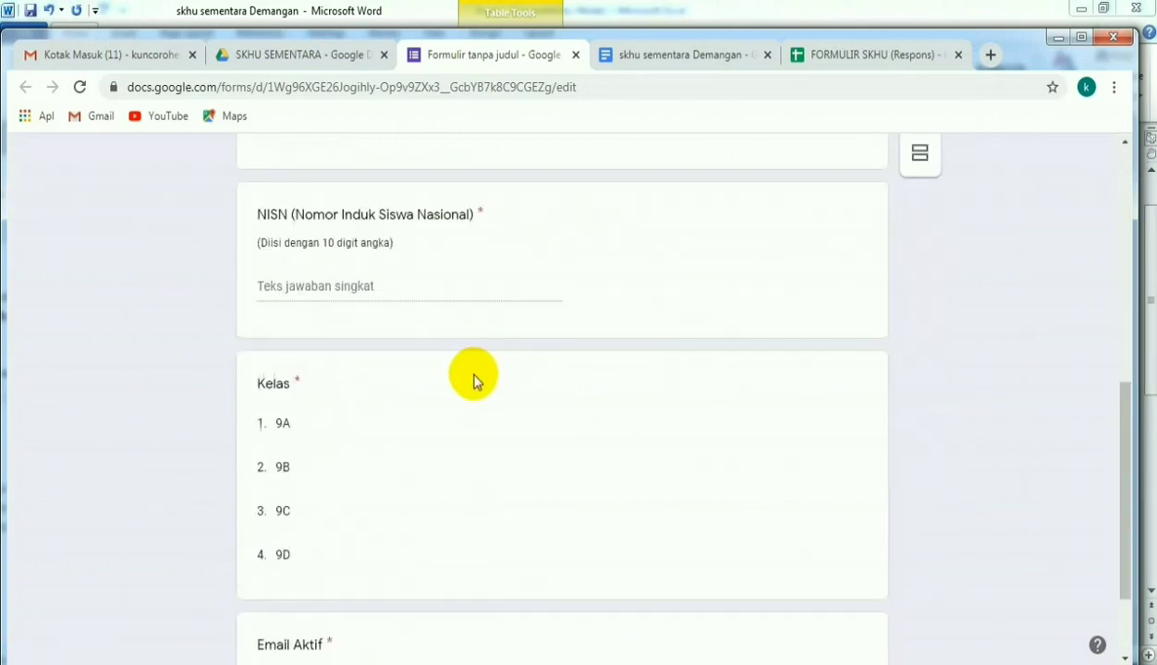
scroll(472, 376, up, 6)
scroll(472, 376, up, 2)
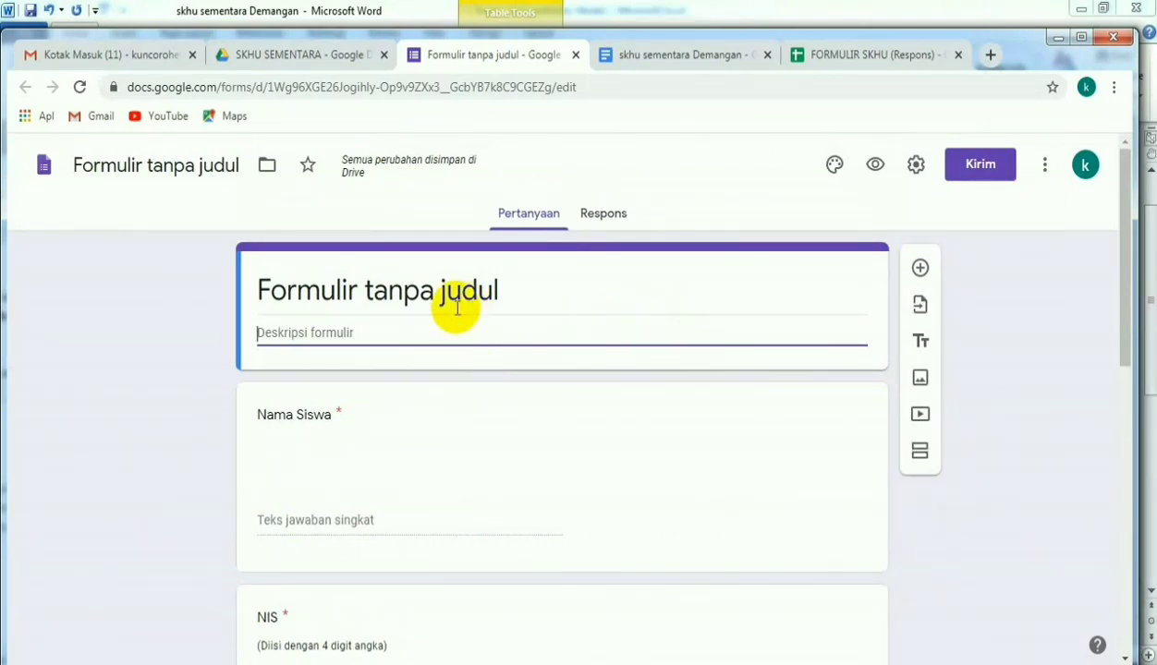
- Title the form "FORM ISIAN UNTUK MENDAPATKAN KIRIMAN EMAIL SKHU SEMENTARA"
click(491, 292)
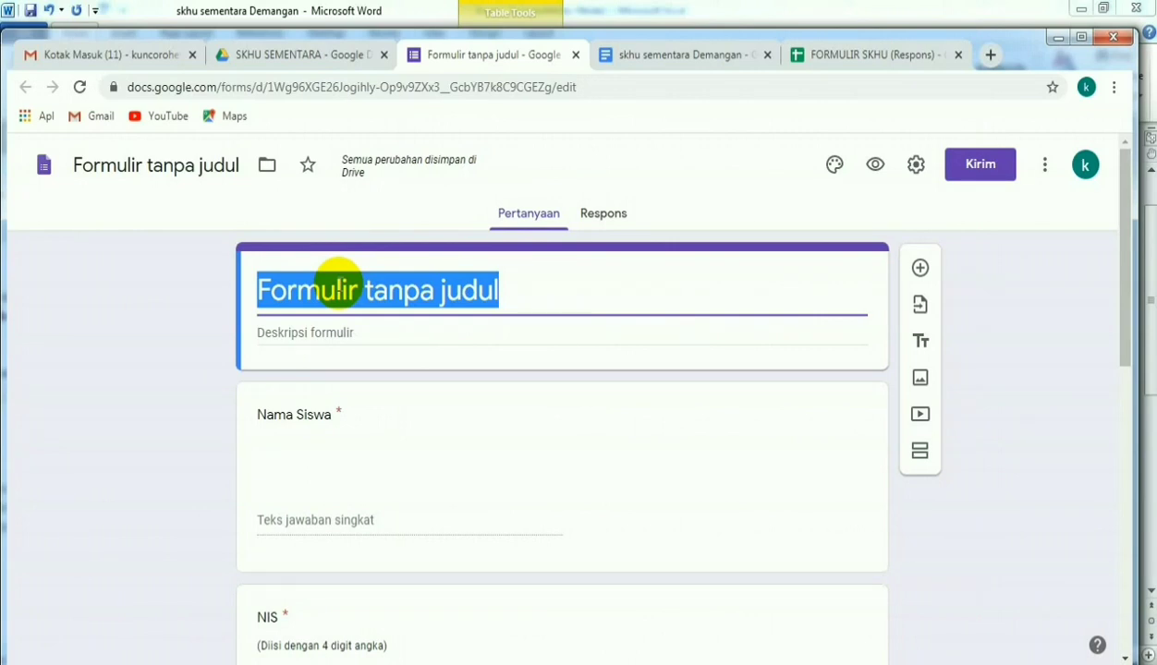
text(f)
key(BackSpace)
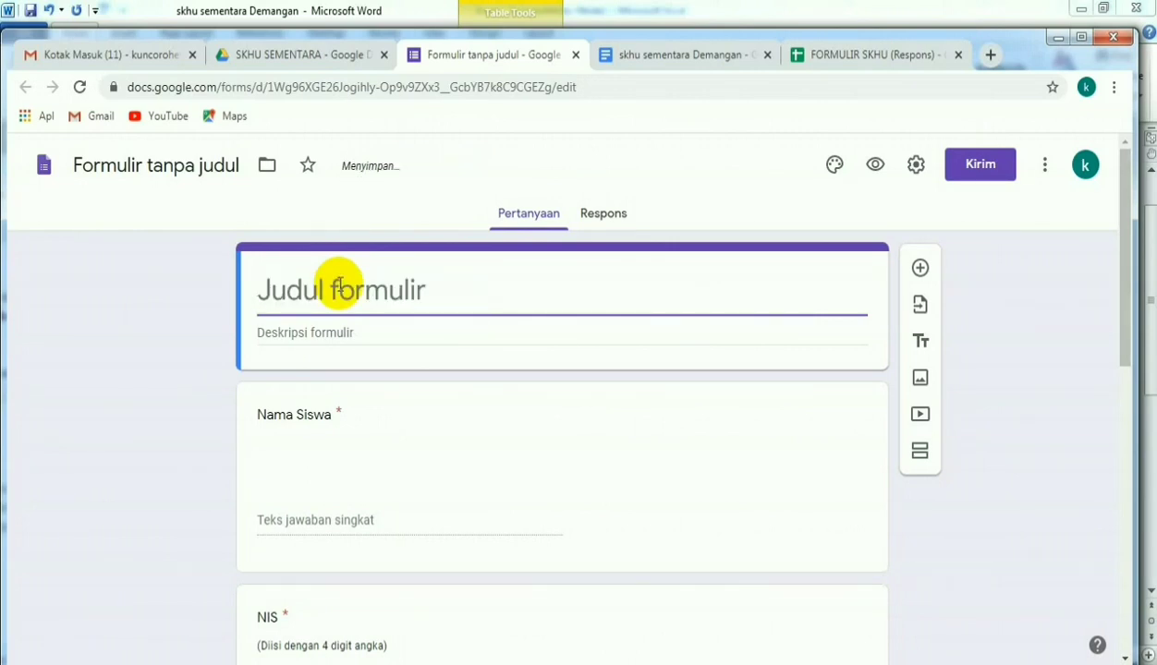
text(FORM ISI)
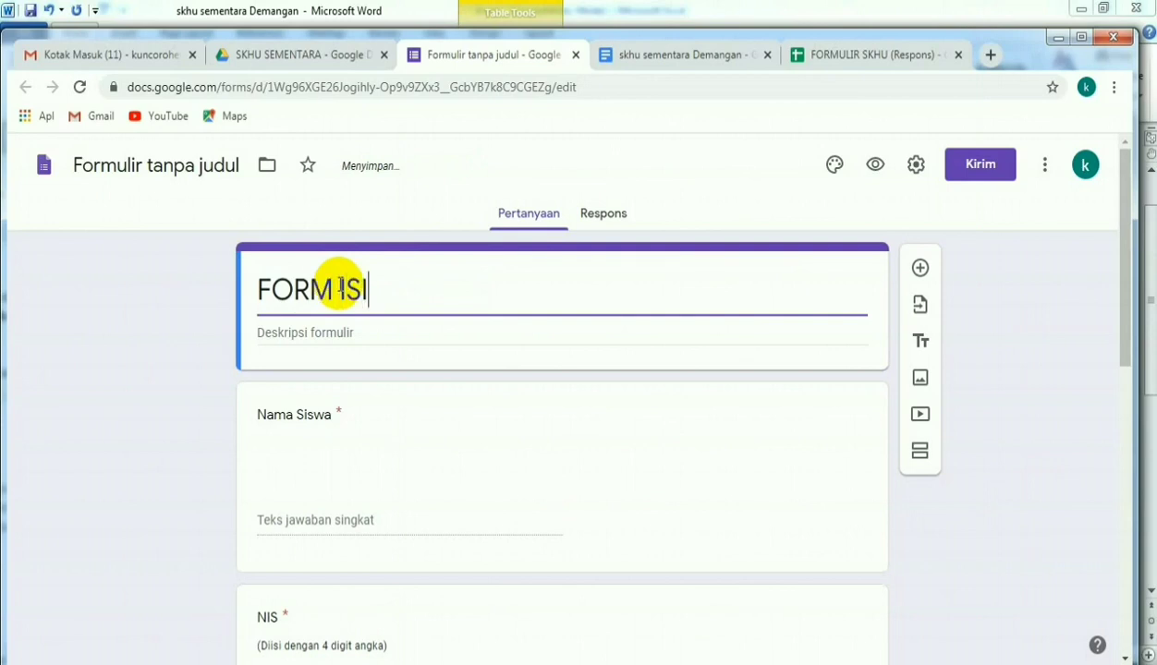
text(AN UNTUK MENDAPATKAN KIRIMAN SKHU SEMENTARA)
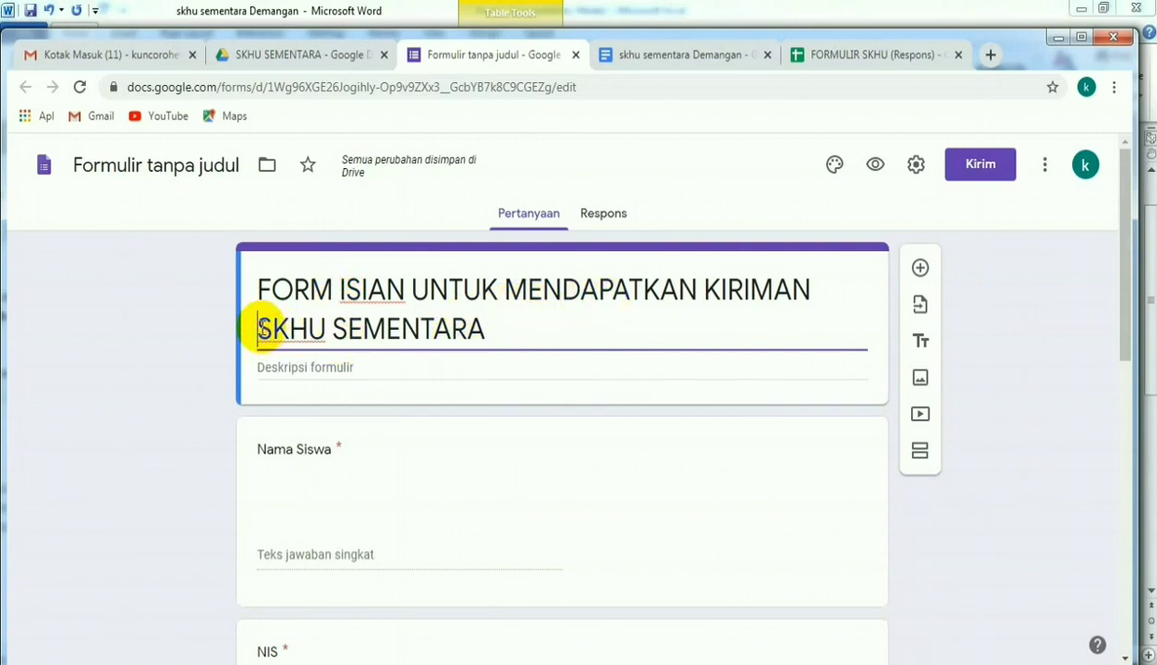
text(EMAIL)
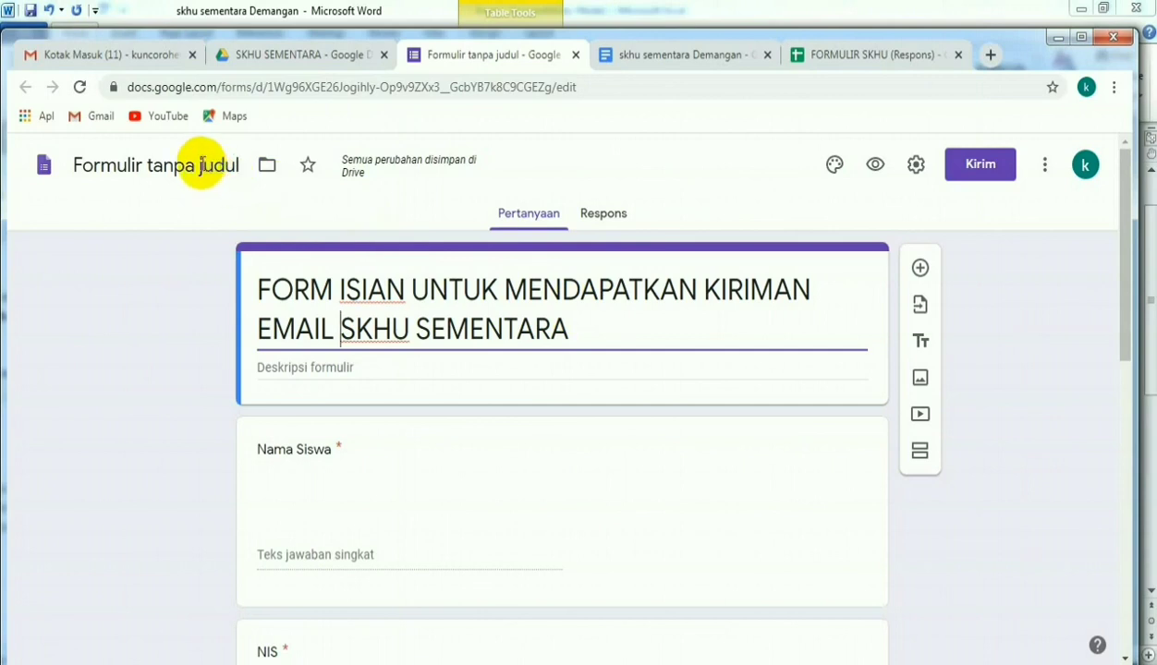
- Copy the form title and give the form file the same name, FORM ISIAN UNTUK MENDAPATKAN KIRIMAN EMAIL SKHU SEMENTARA
click(573, 327)
drag(573, 327, 248, 292)
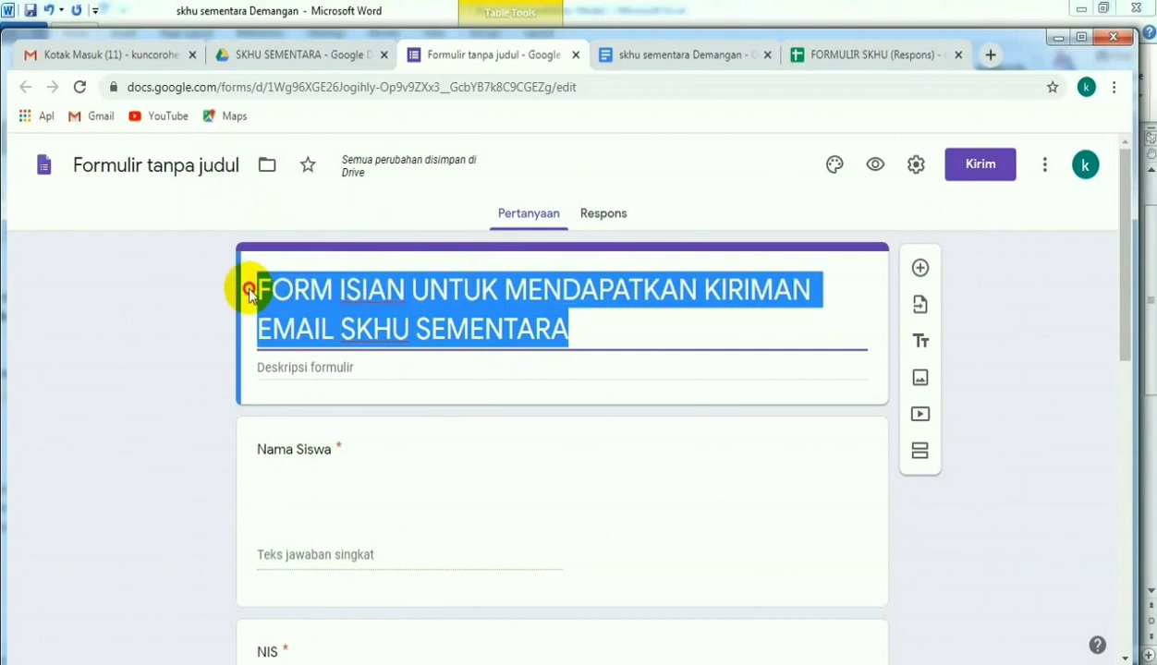
right_click(312, 293)
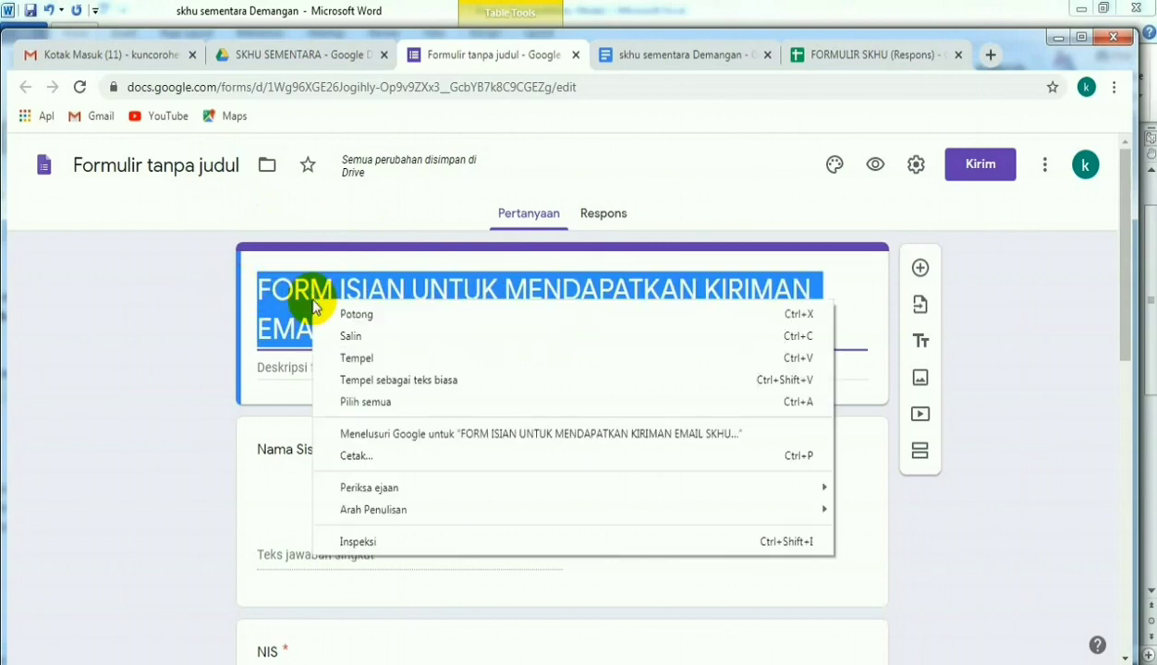
click(371, 339)
click(173, 167)
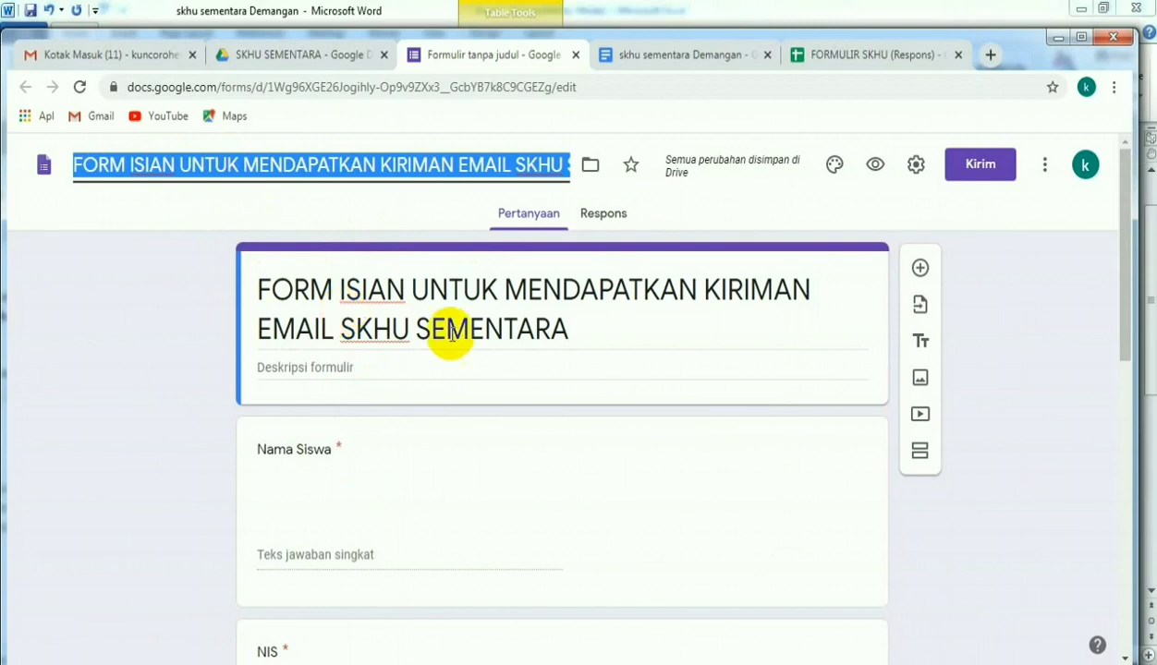
- Create a new spreadsheet as the destination for the form's responses, keeping the suggested name
triple_click(779, 337)
scroll(779, 341, down, 4)
scroll(779, 343, up, 5)
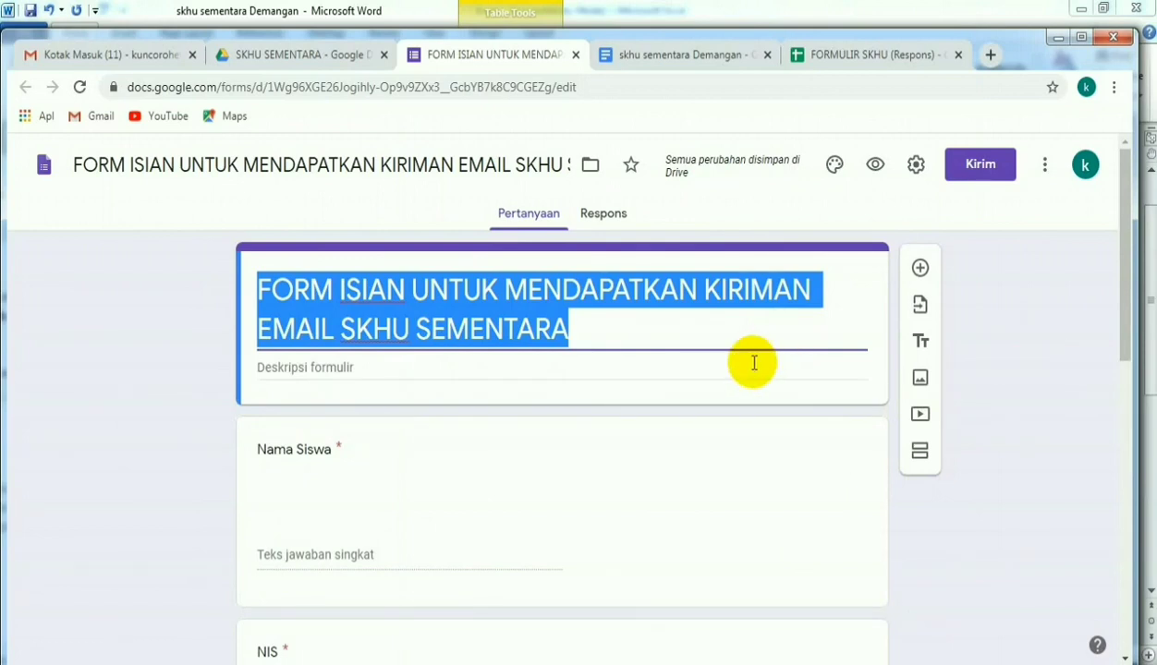
click(602, 218)
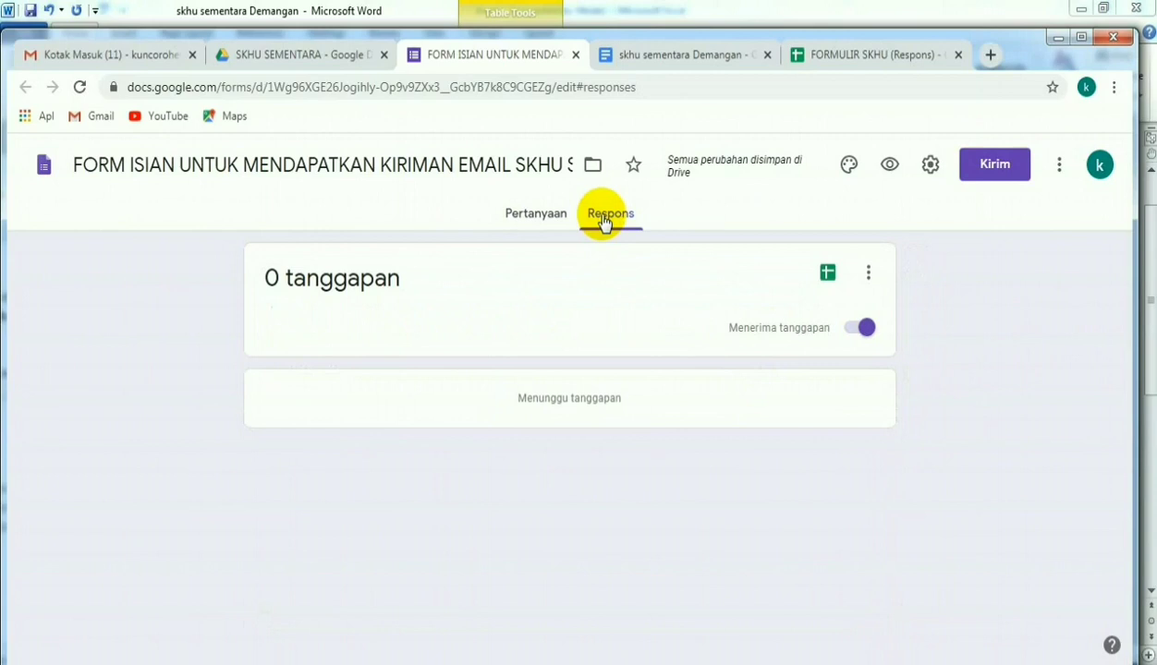
click(829, 275)
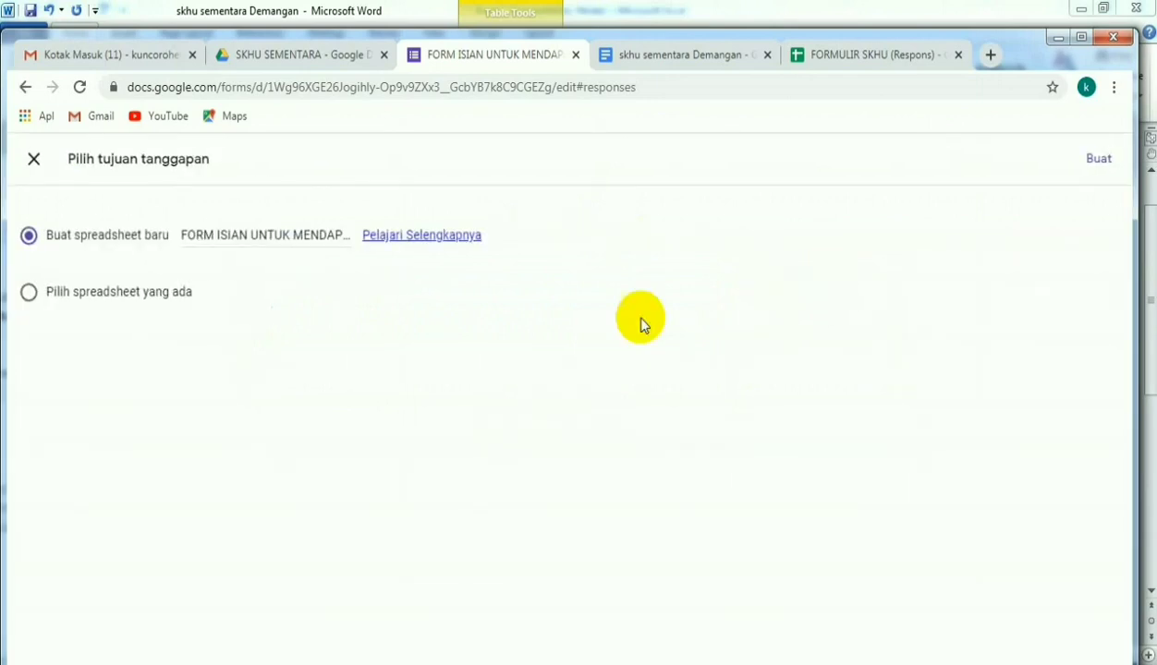
click(1099, 161)
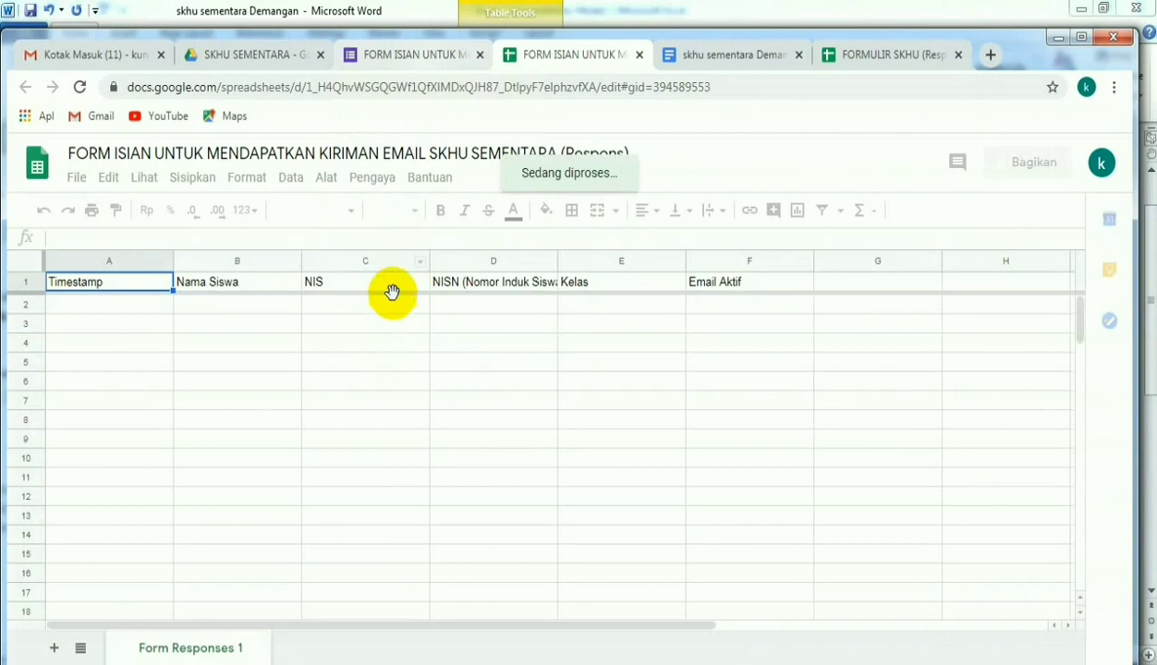
- Copy the form's shareable link from its send options and open it in a new browser tab
click(438, 57)
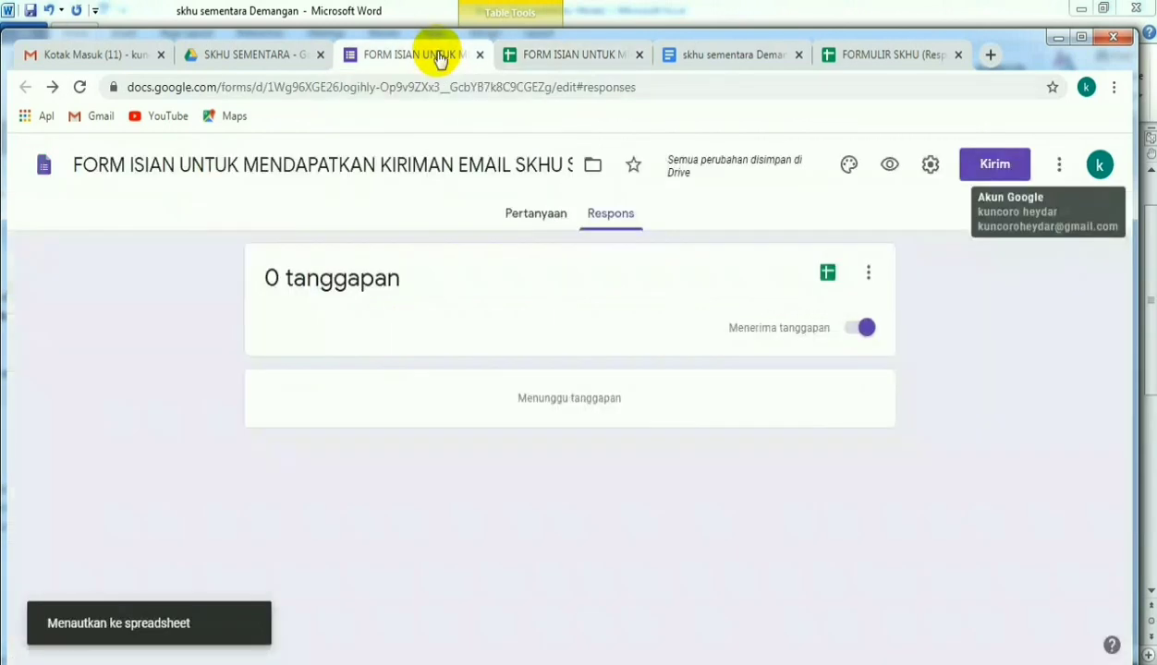
click(987, 166)
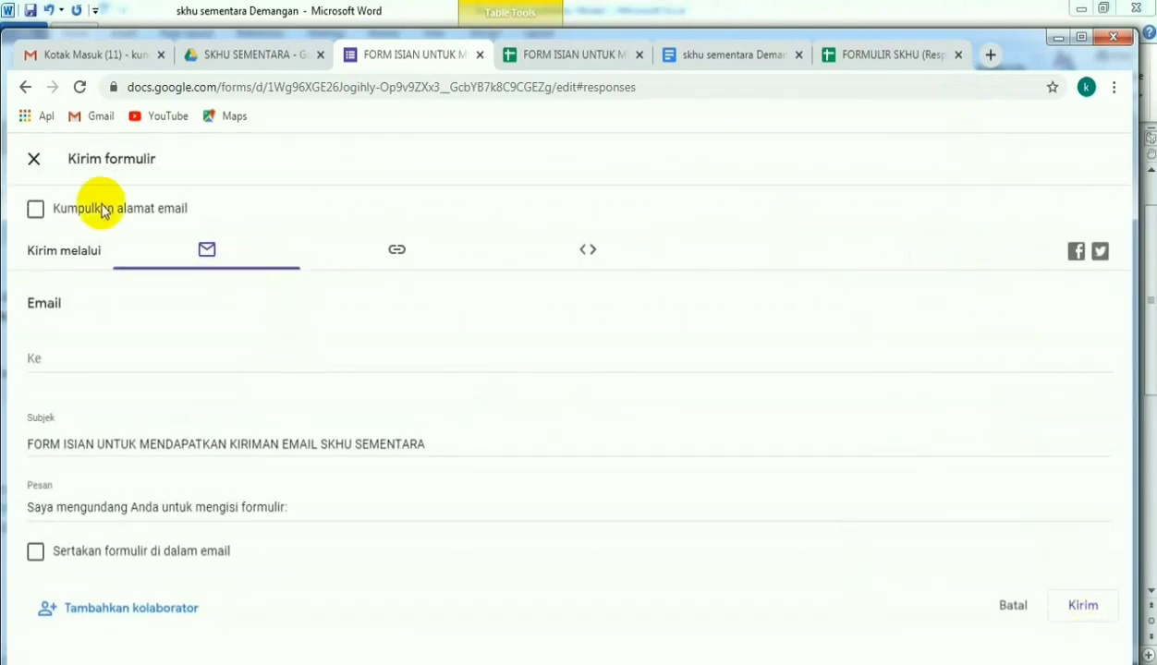
click(397, 255)
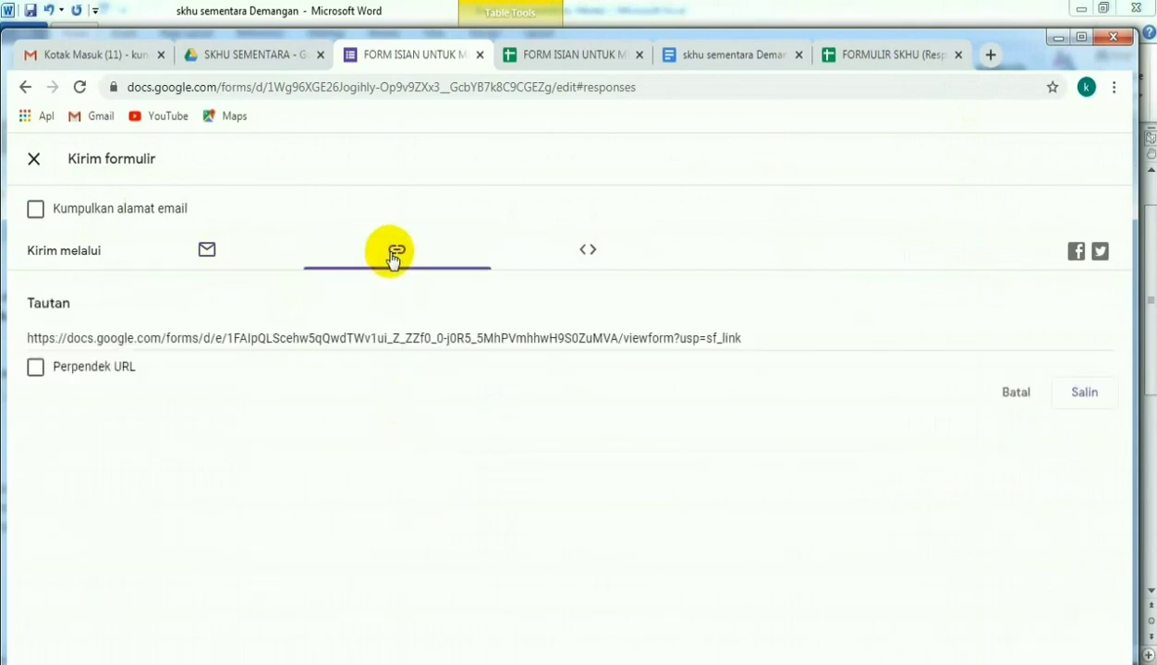
click(1084, 393)
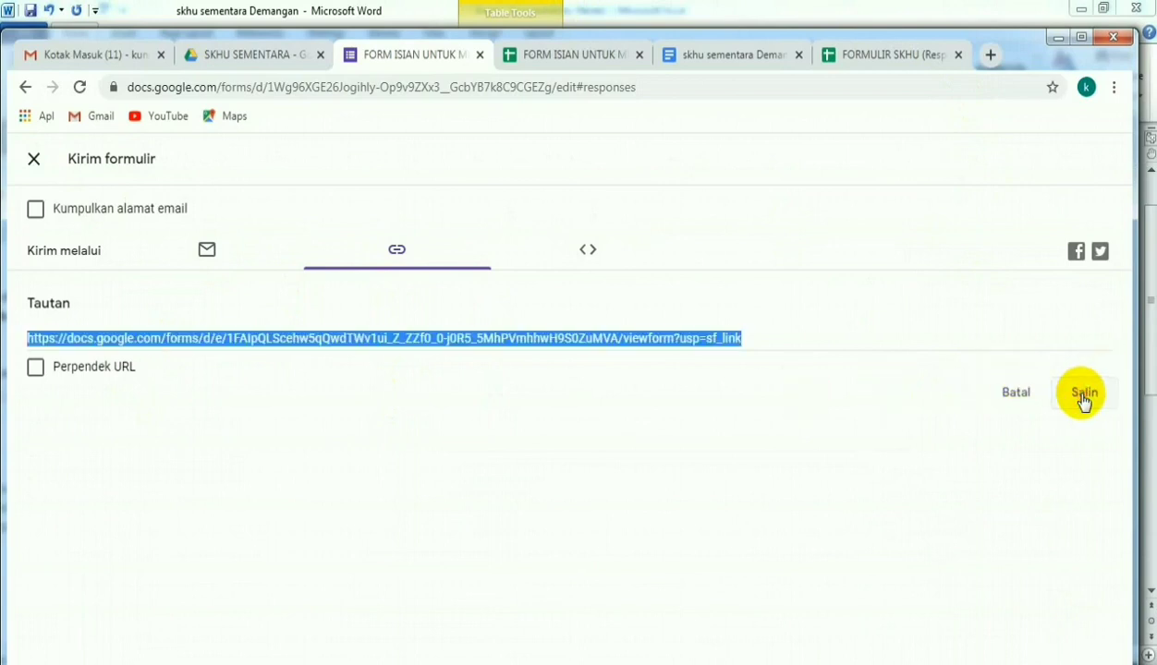
click(989, 55)
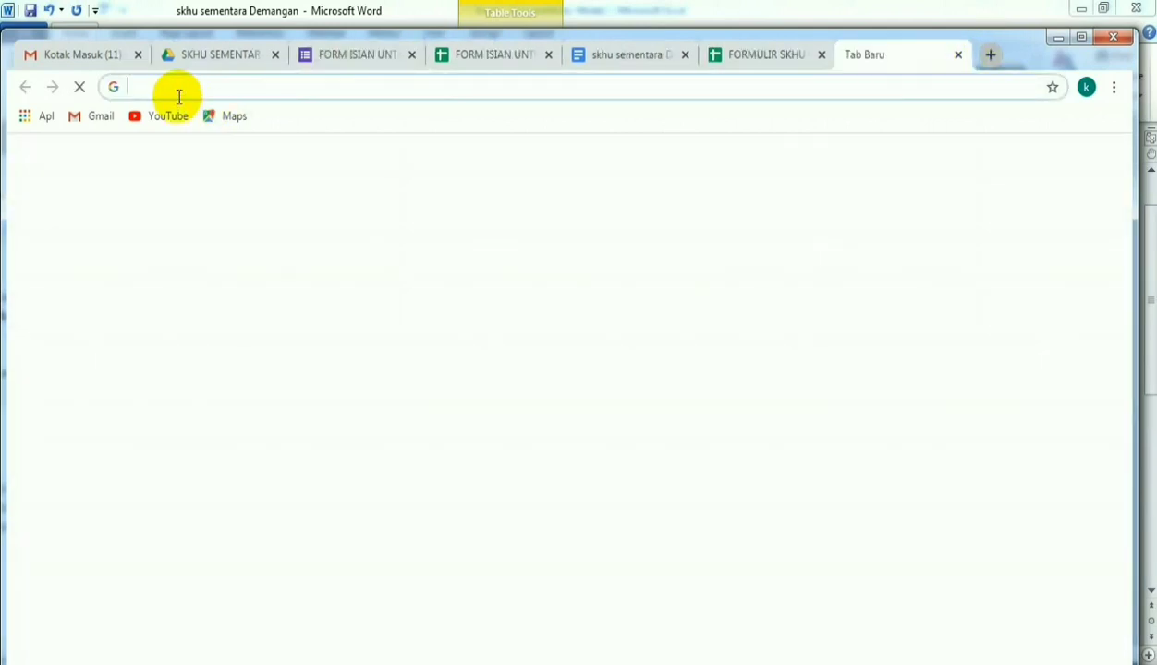
right_click(178, 91)
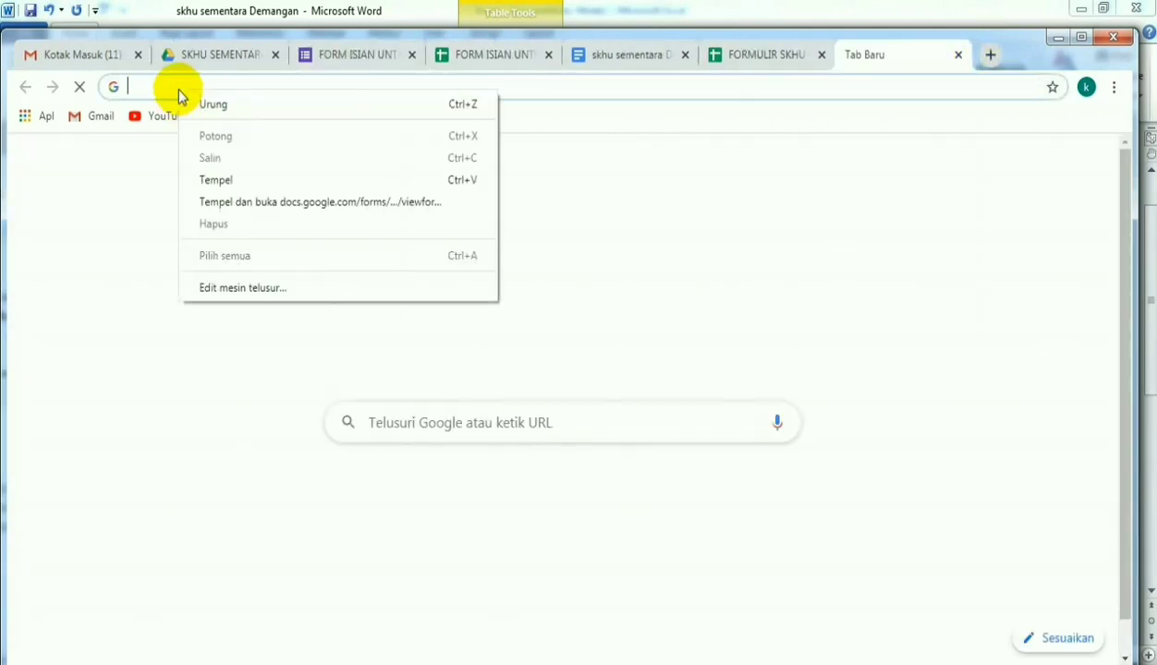
click(231, 178)
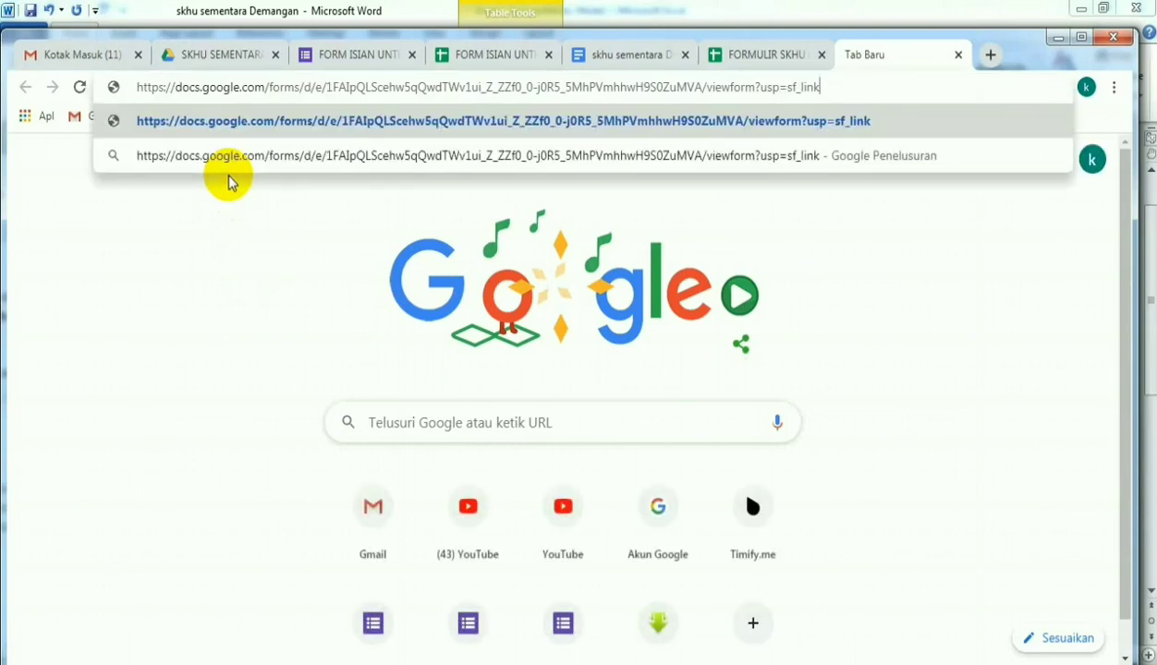
key(Return)
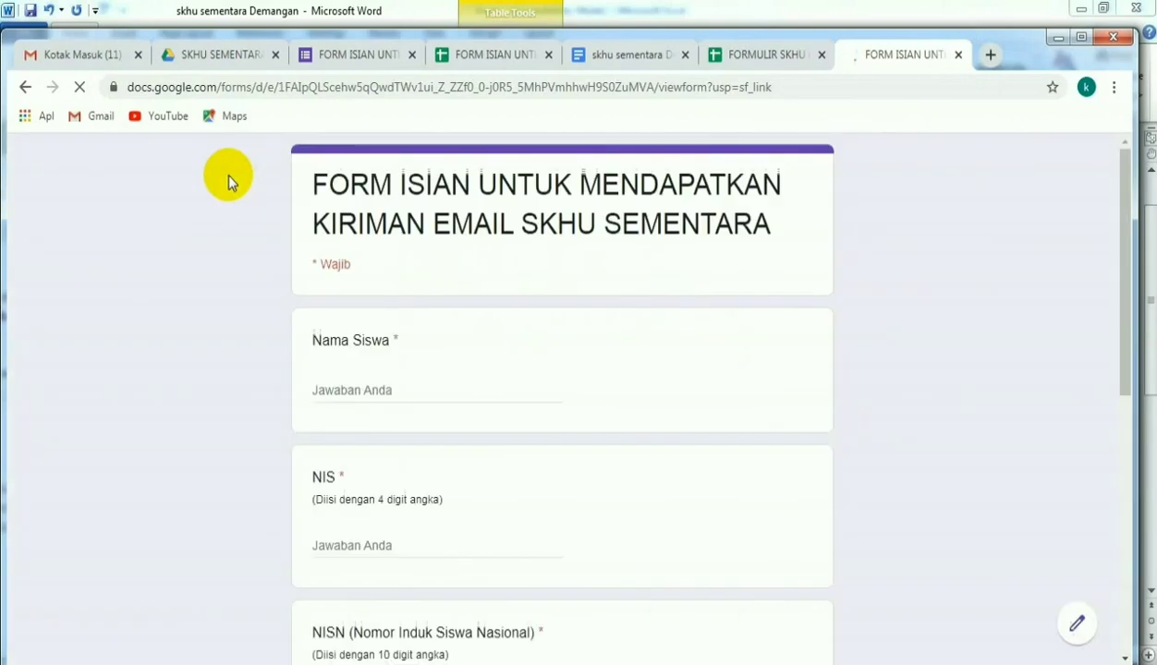
- Fill in the student's name, the 4-digit NIS and the 10-digit NISN as a test response
click(331, 389)
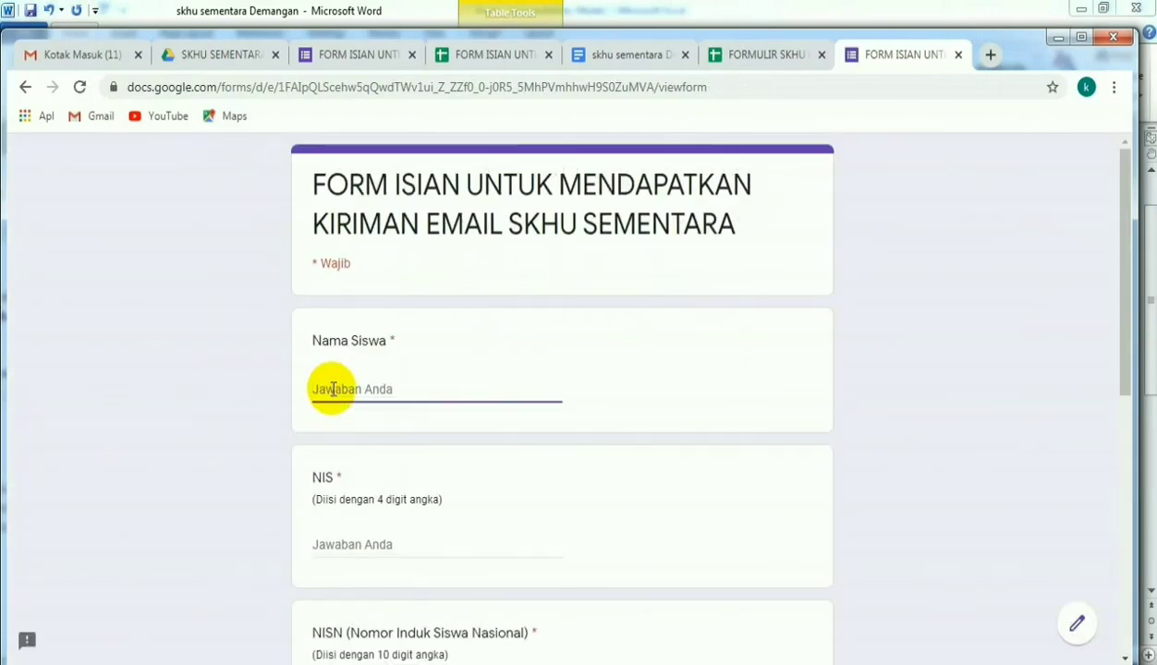
text(ARYA)
click(333, 539)
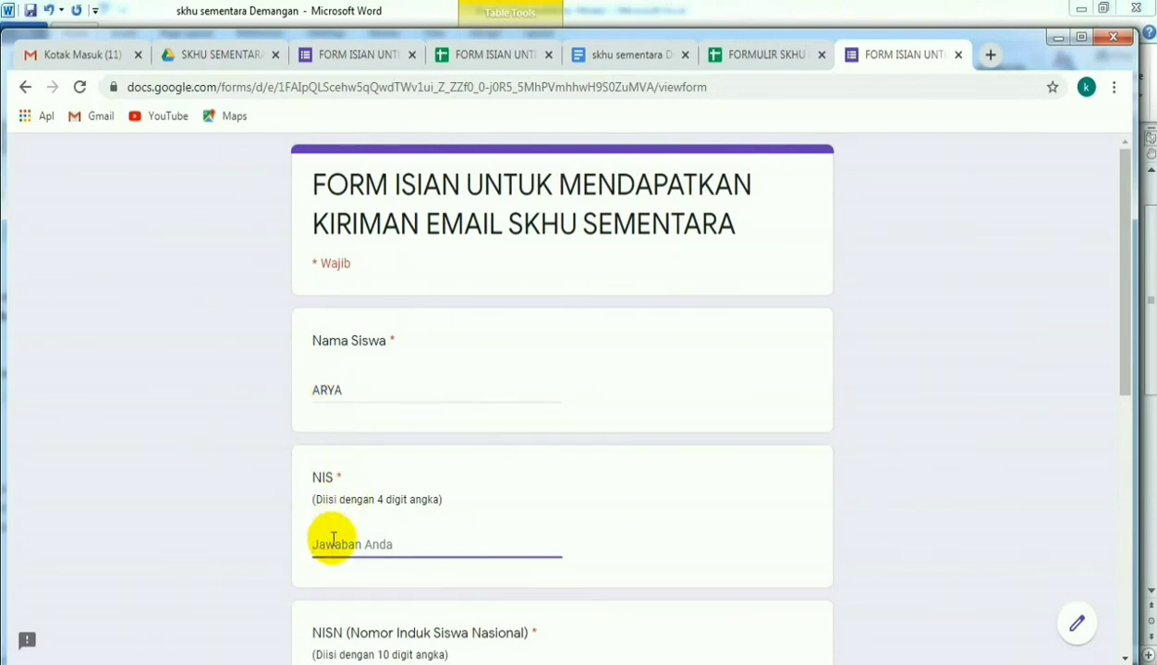
text(123)
scroll(333, 540, down, 3)
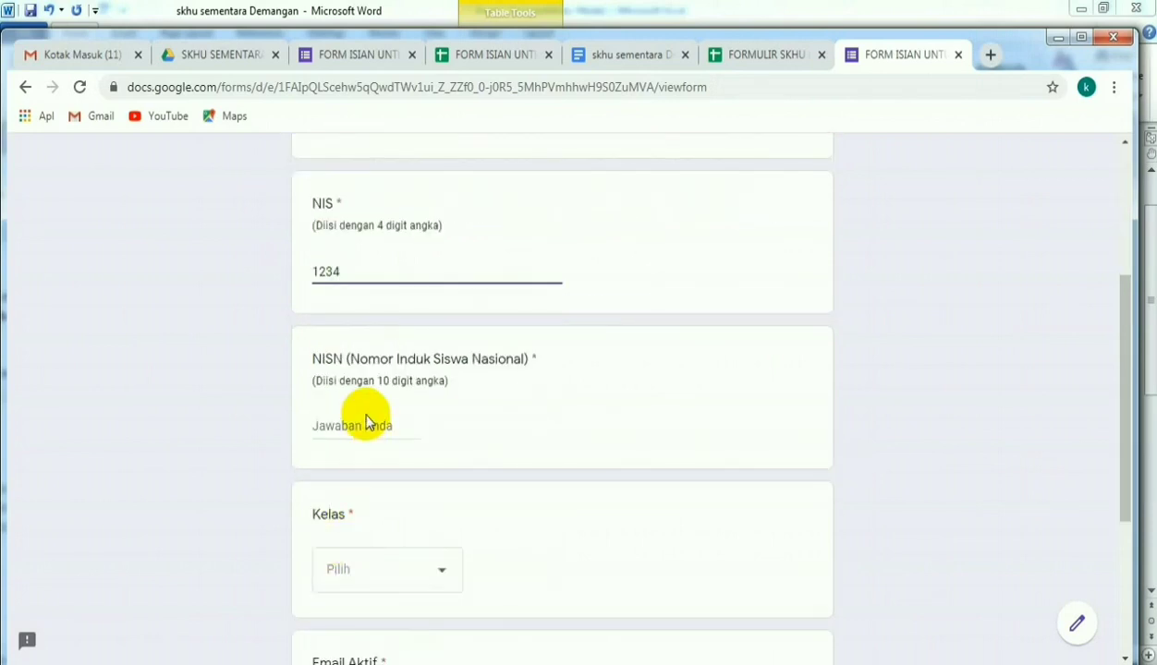
click(346, 430)
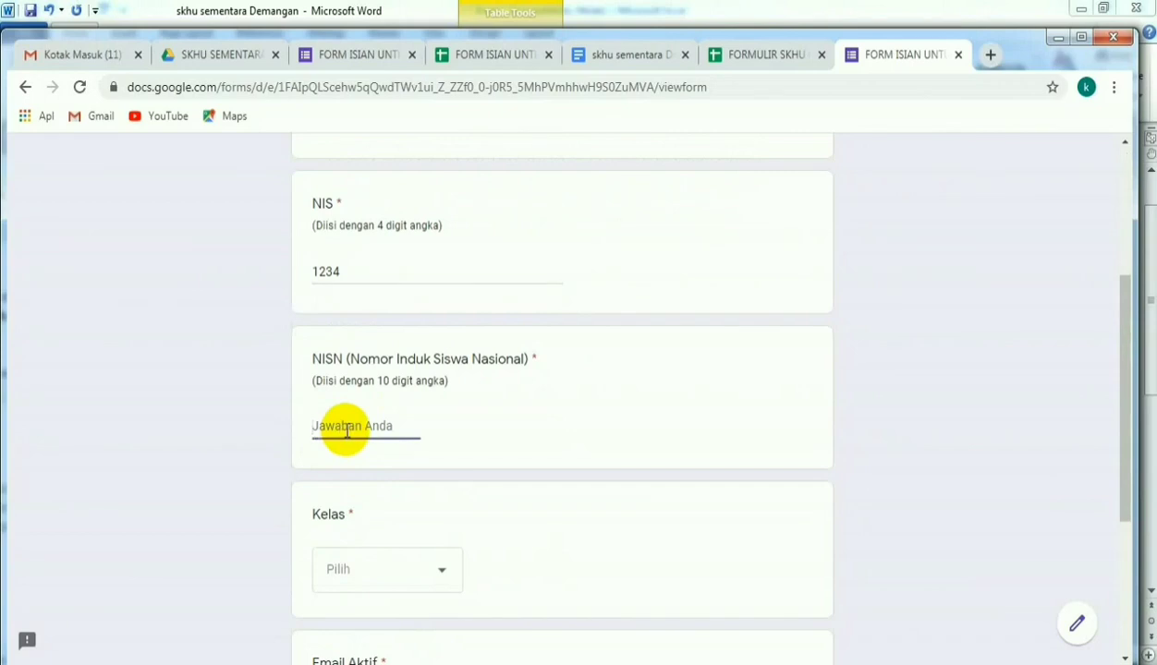
text(0123456789)
- Choose class 9A, enter the student's active e-mail address and submit the test response
click(441, 571)
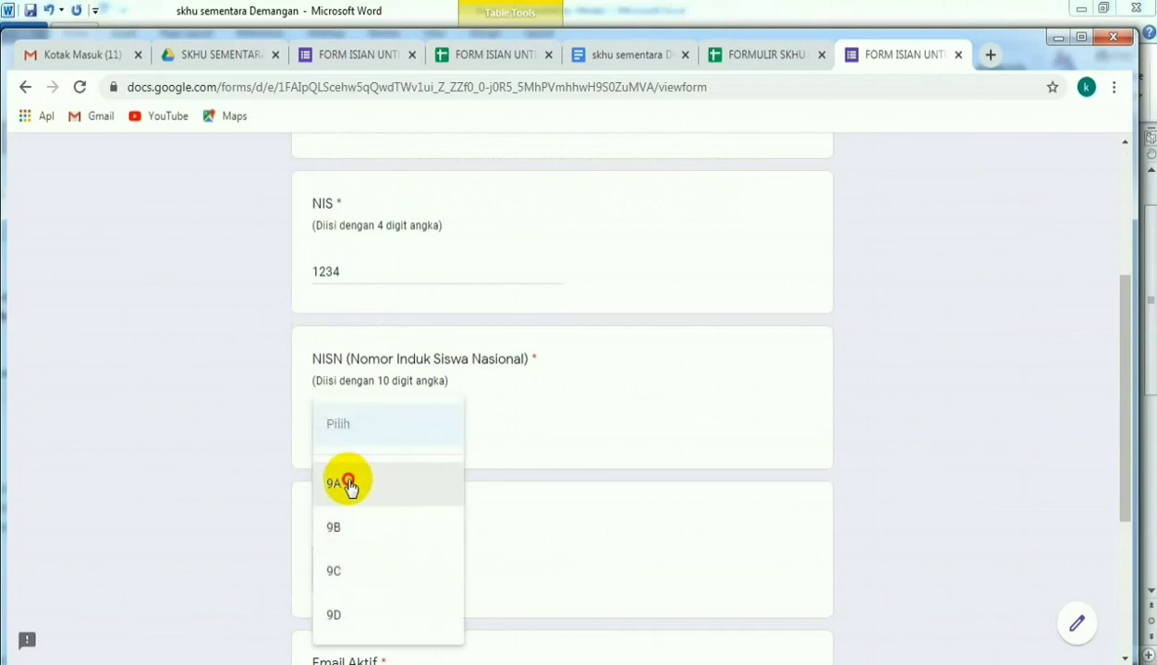
click(387, 483)
scroll(633, 422, down, 3)
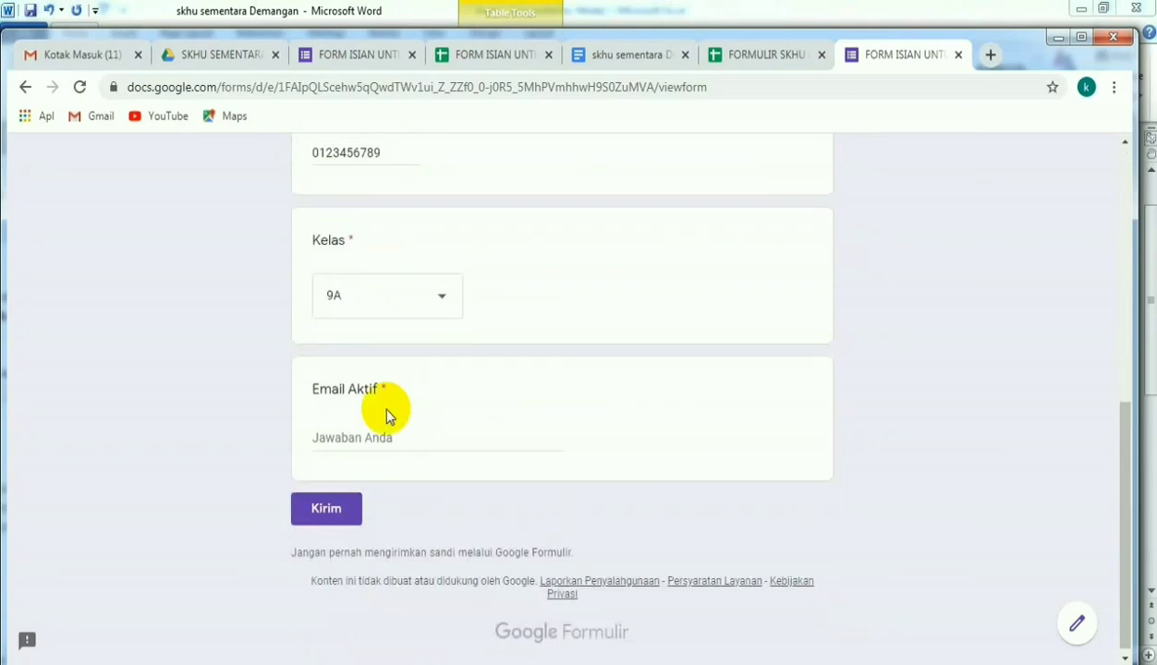
click(333, 435)
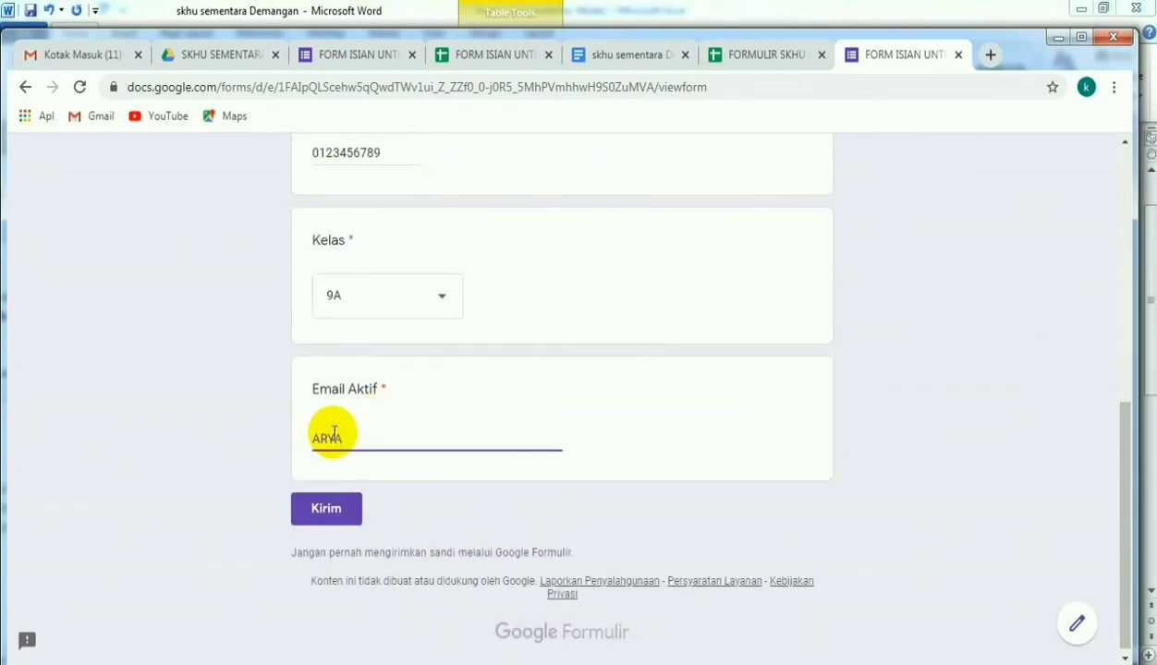
click(341, 517)
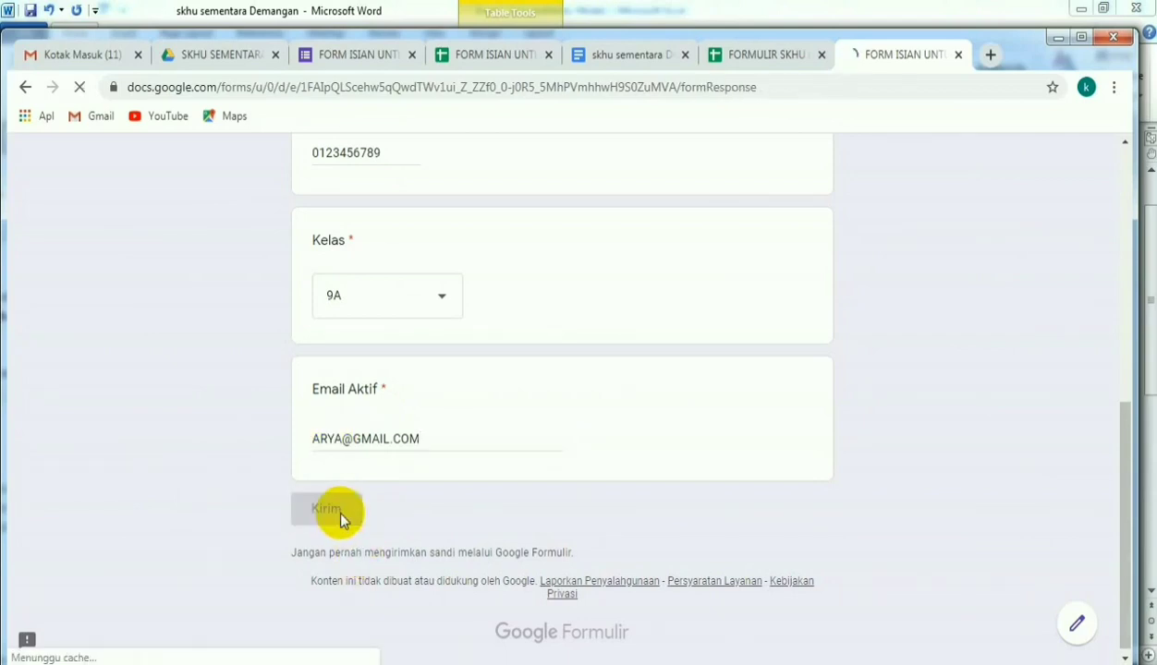
- Close the submitted form, check the test response in the response spreadsheet and read the list of steps in Notepad
click(959, 55)
click(506, 57)
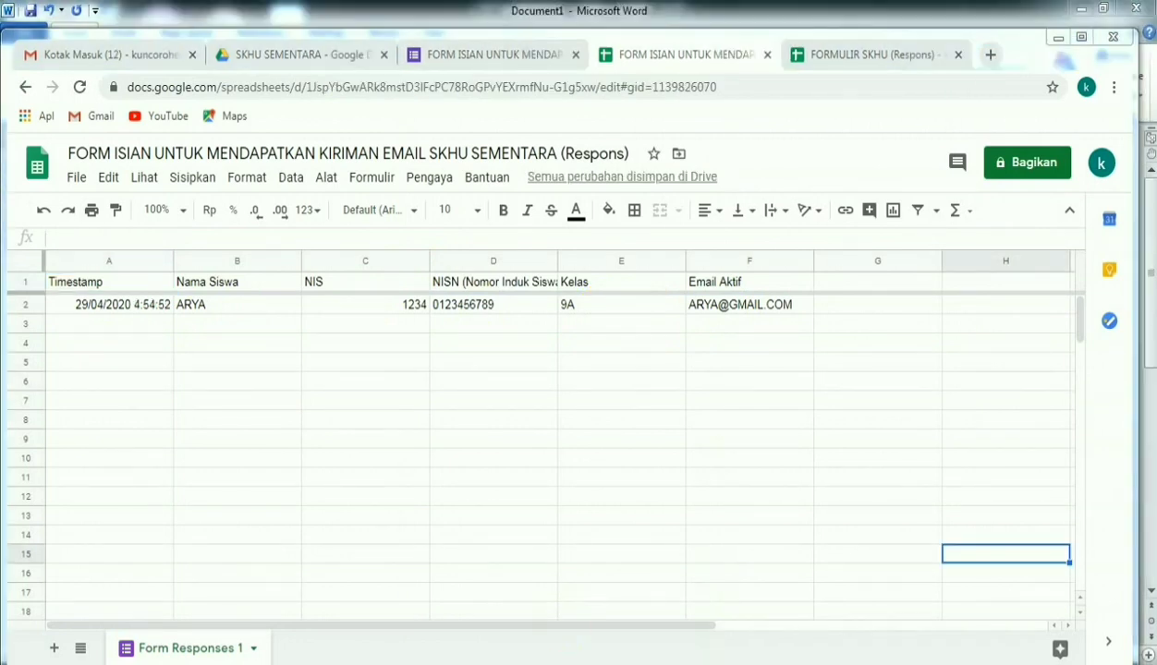
key(alt+Tab)
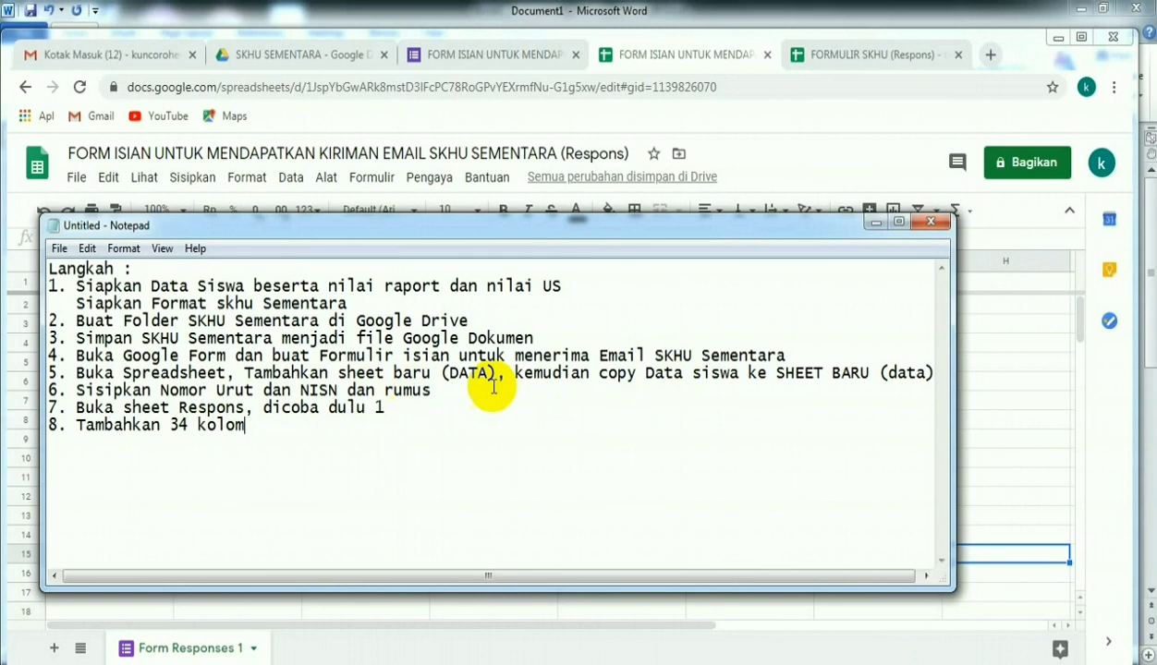
click(994, 380)
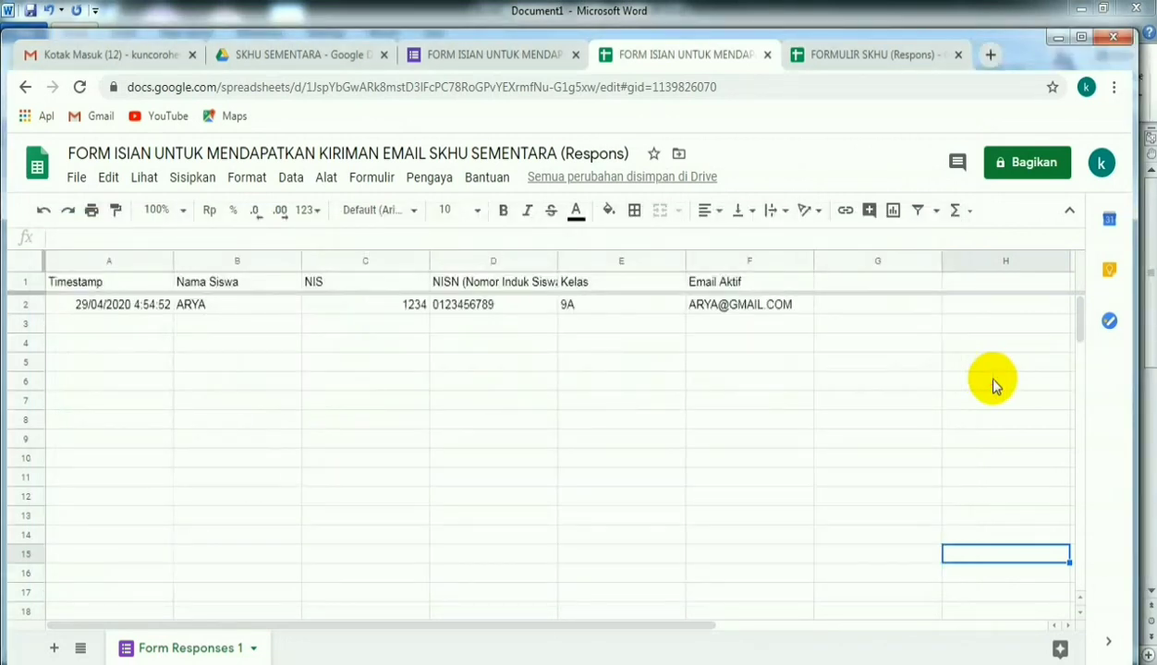
click(993, 380)
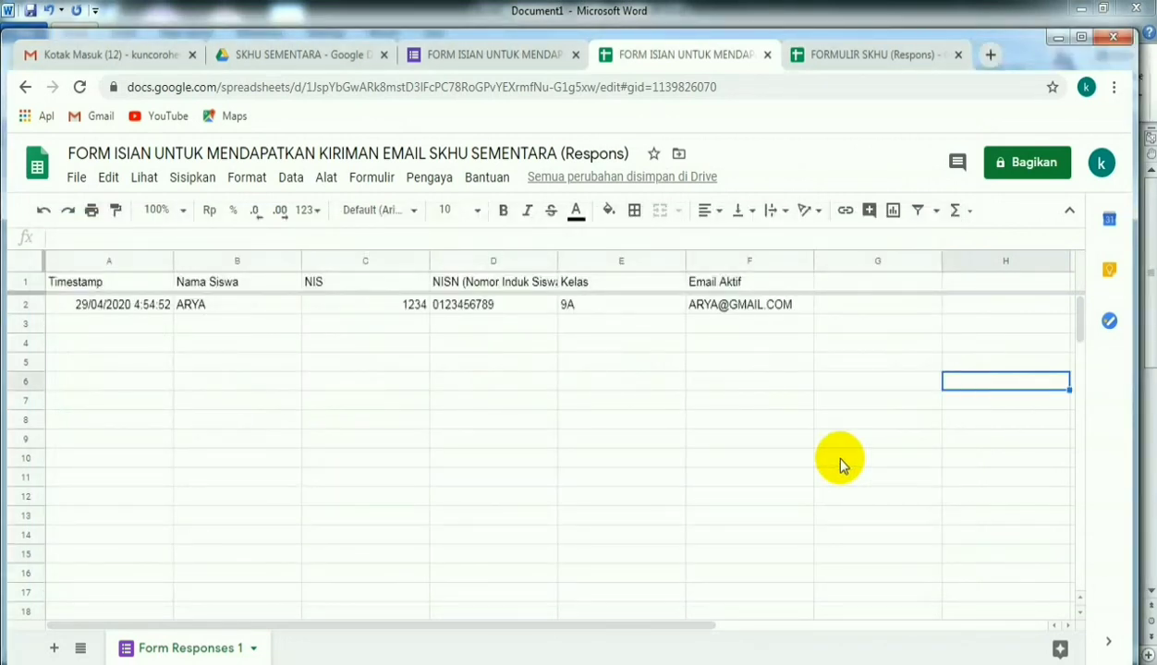
- Add a new sheet to the response spreadsheet and name it DATA
click(51, 648)
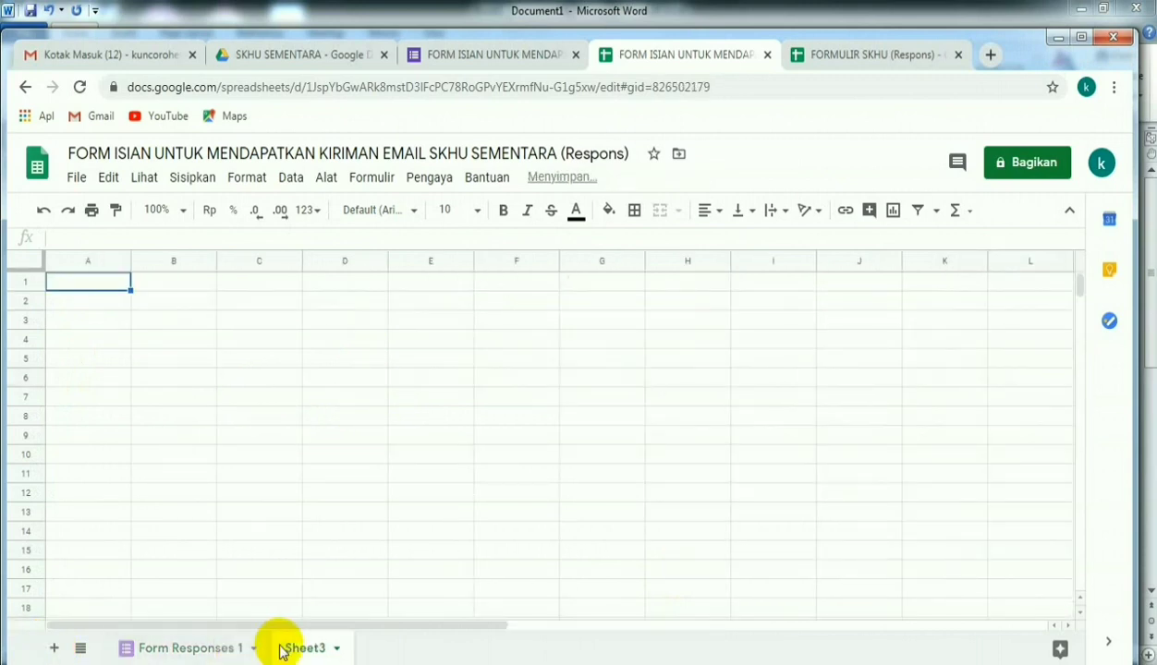
click(333, 650)
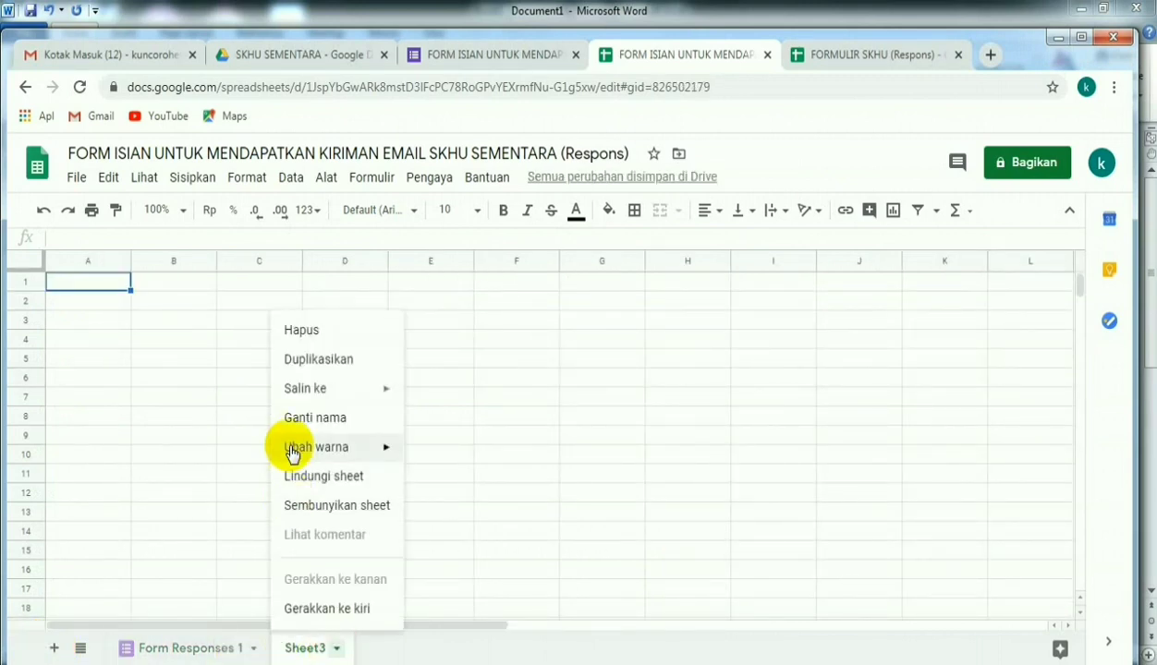
click(295, 416)
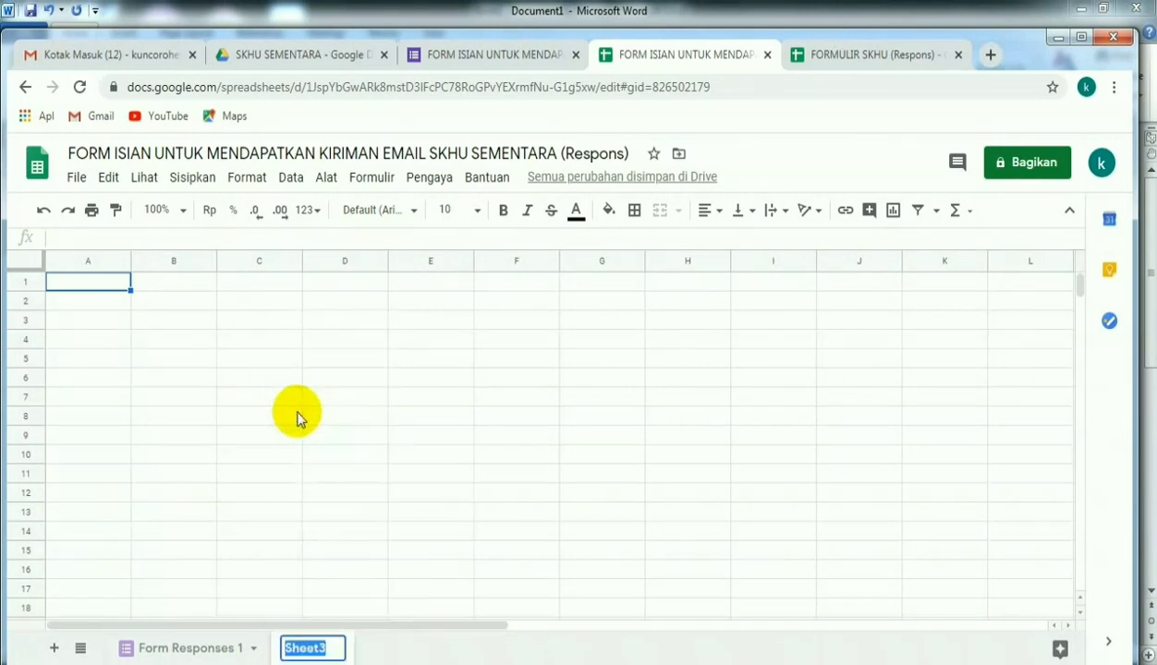
key(BackSpace)
text(DA)
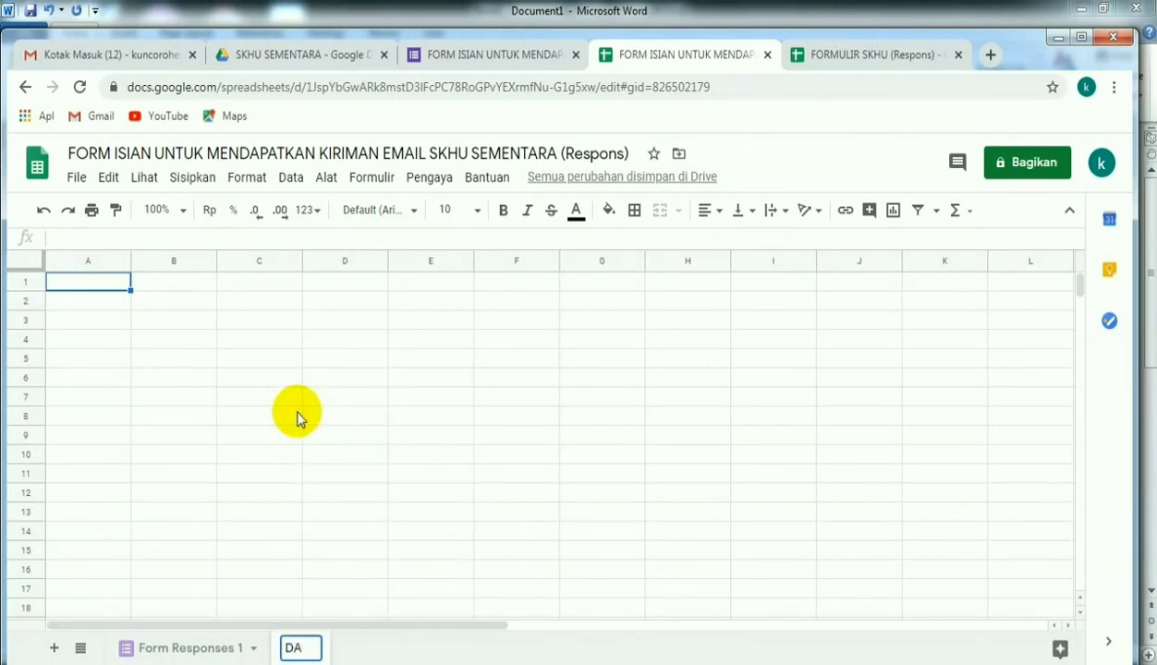
text(TA)
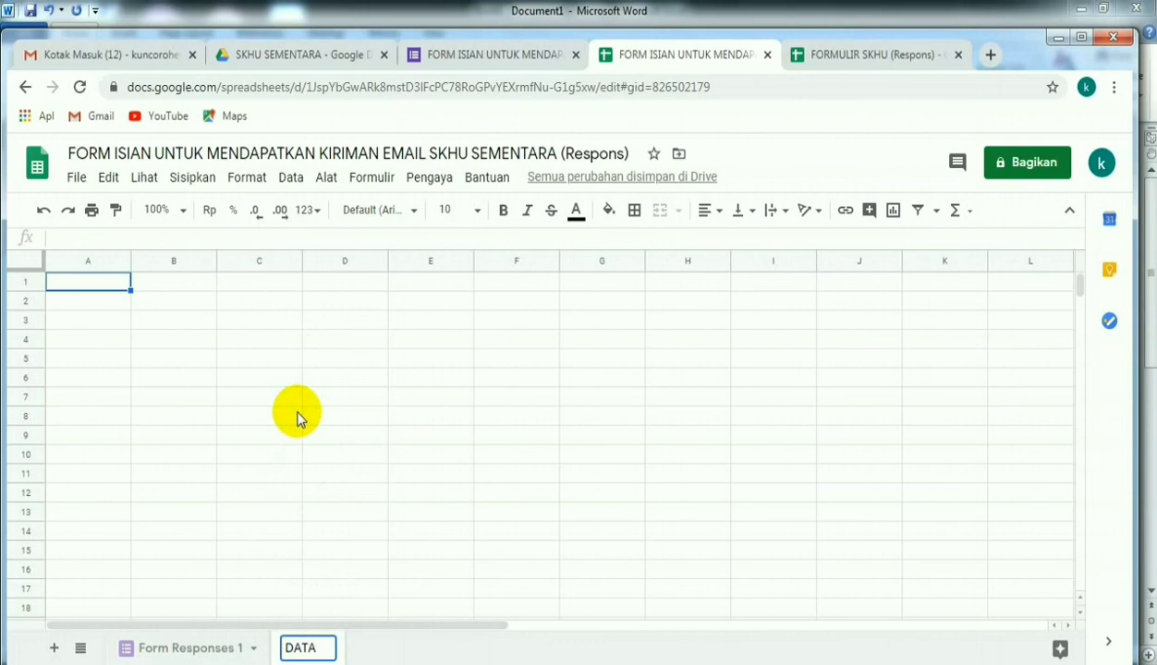
click(370, 499)
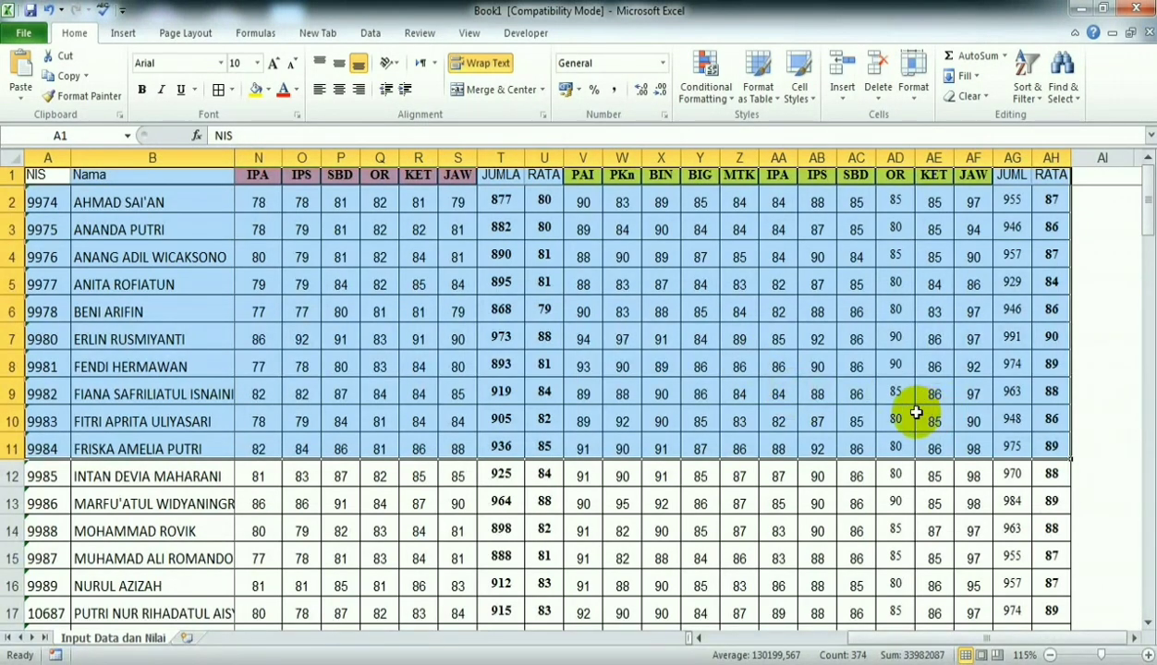
- Copy the selected student rows A1:AH11 from the Excel workbook and paste them into the DATA sheet starting at cell A1
right_click(285, 270)
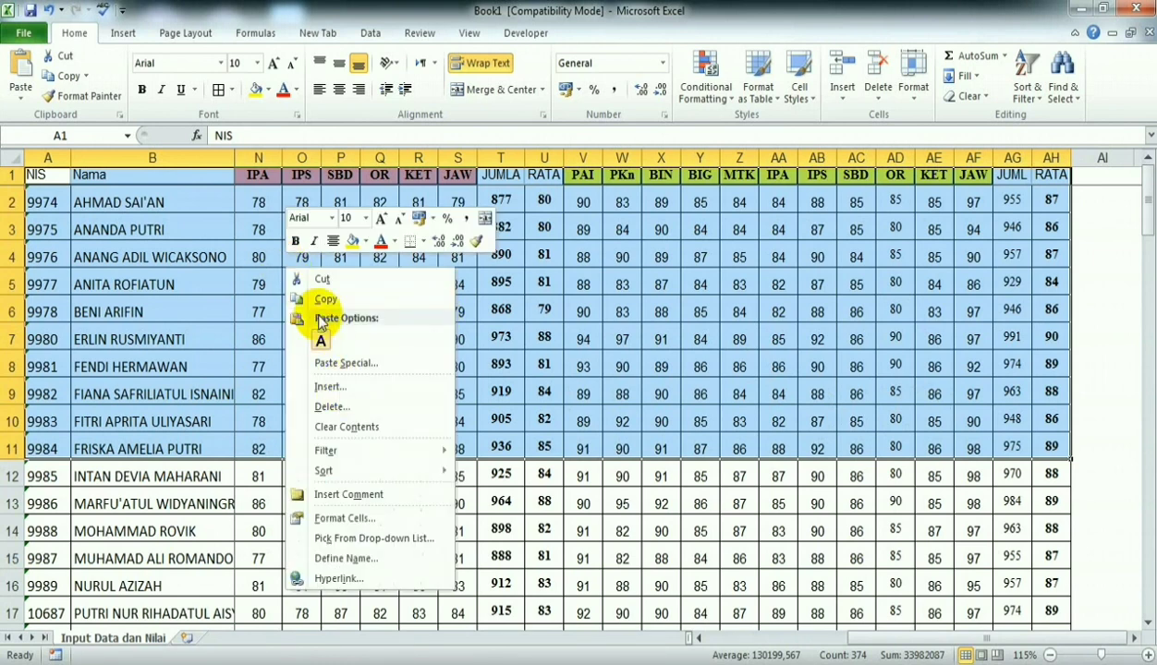
click(319, 299)
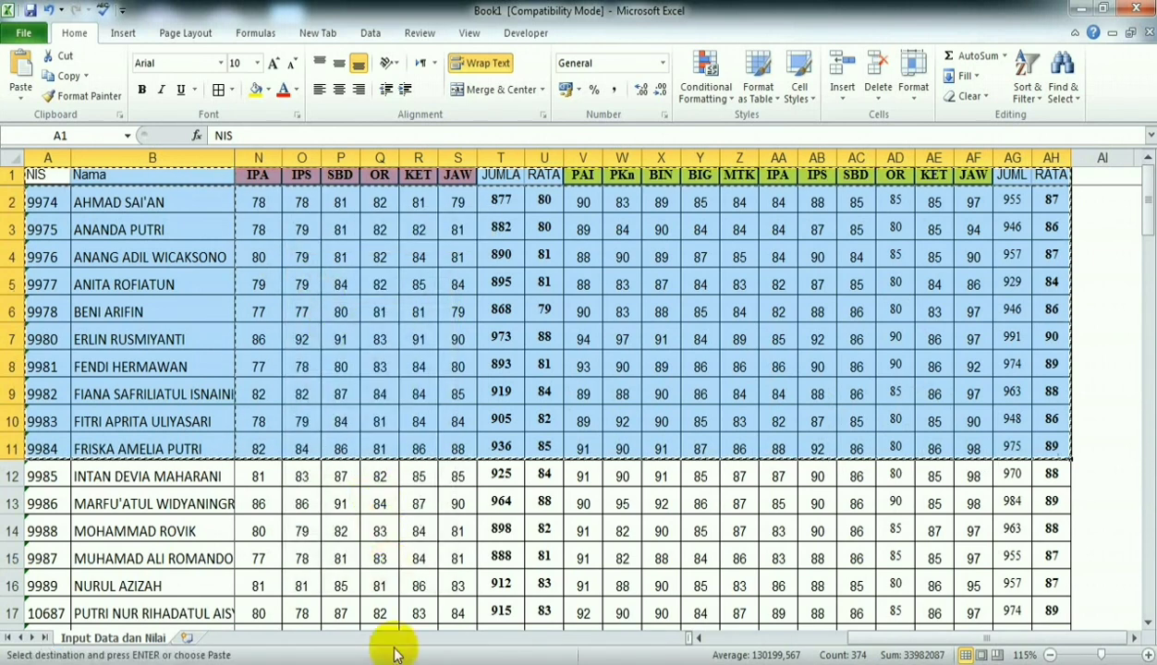
key(alt+Tab)
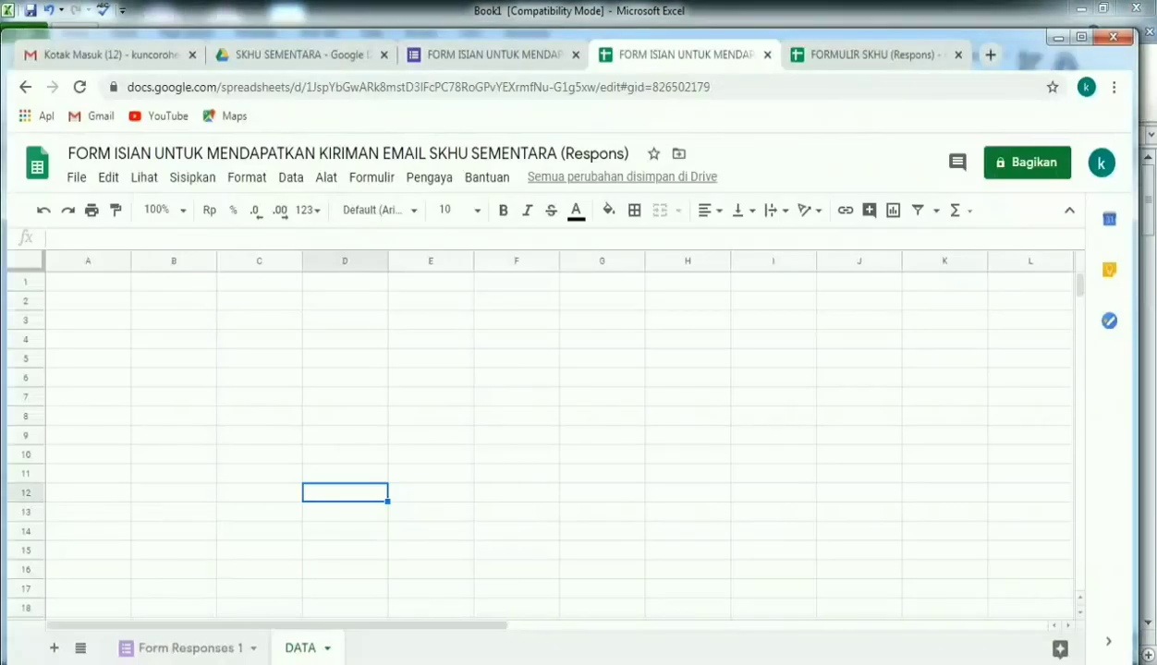
click(86, 278)
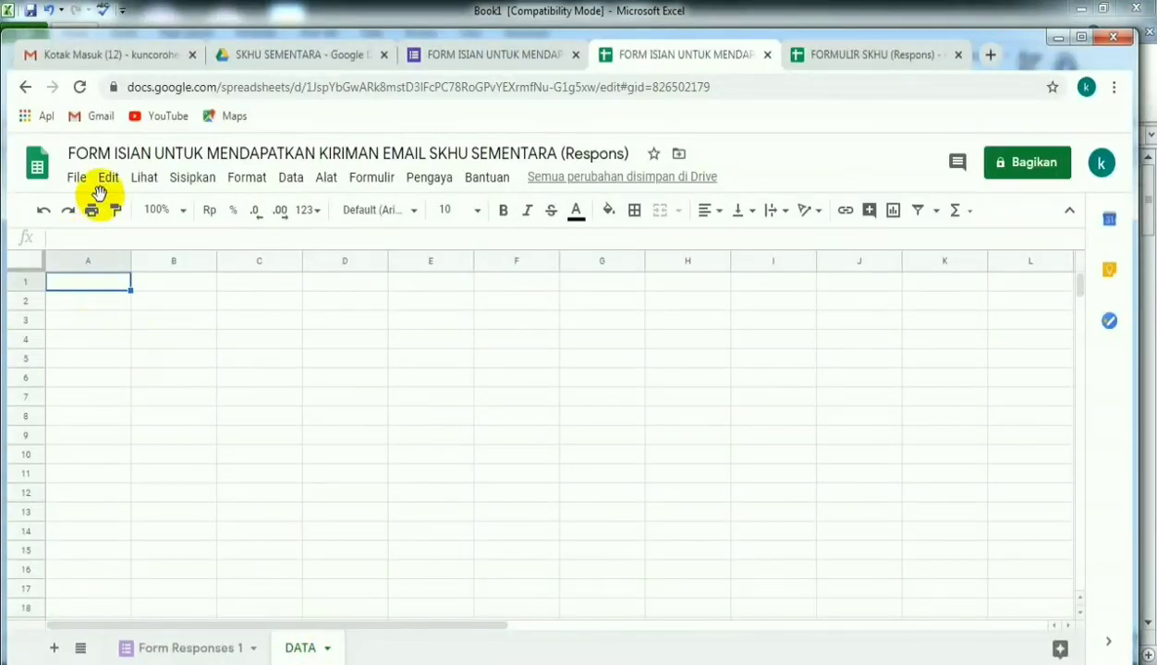
right_click(95, 285)
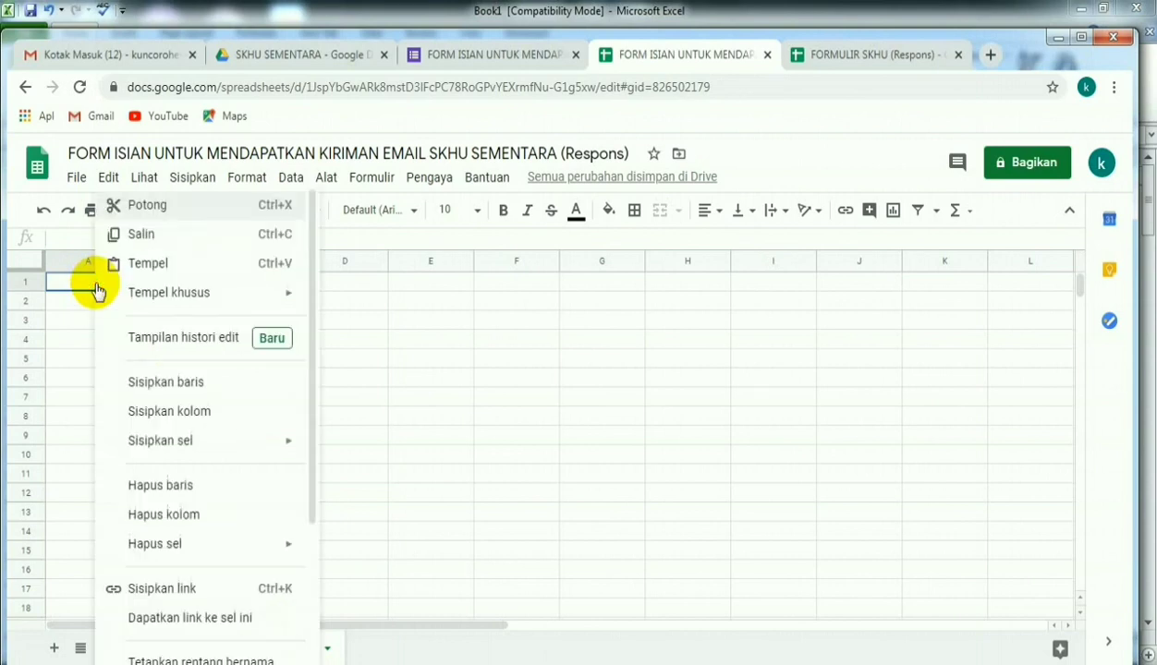
click(145, 274)
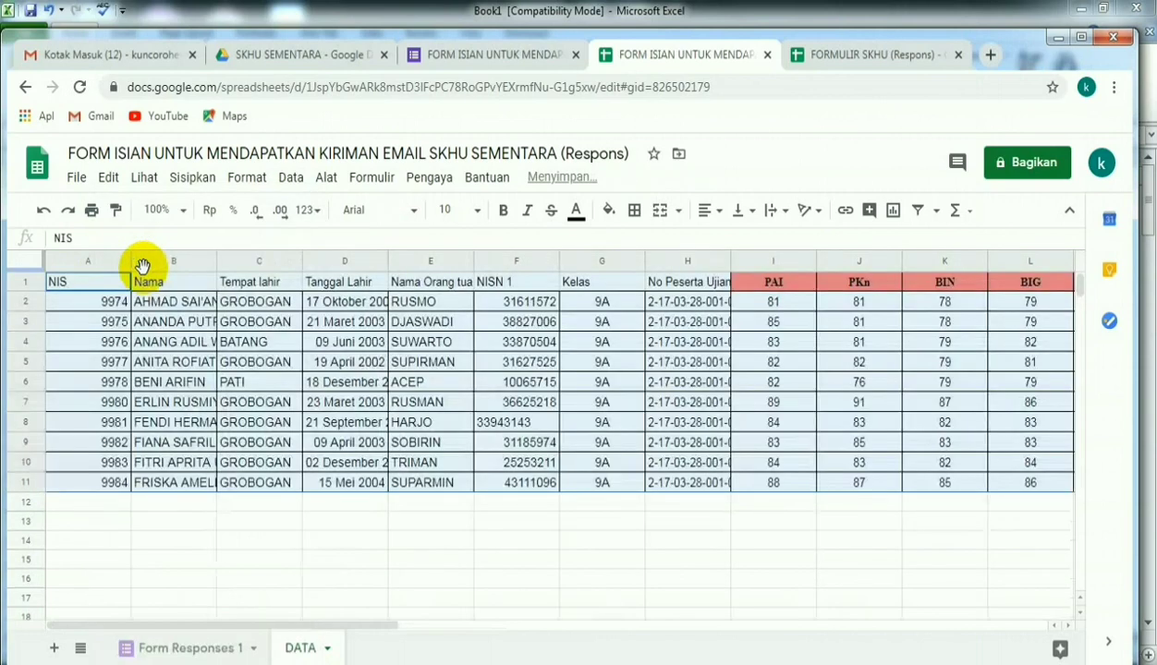
- Insert an empty column before the NIS column and another one directly after the NISN 1 column
click(82, 257)
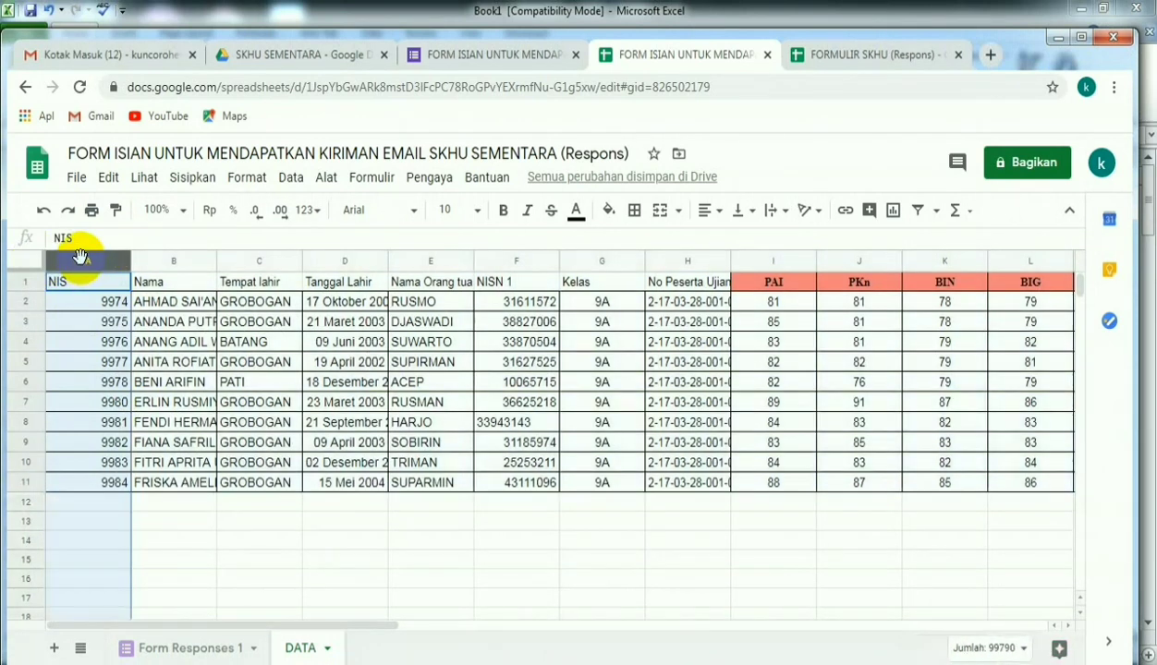
click(189, 180)
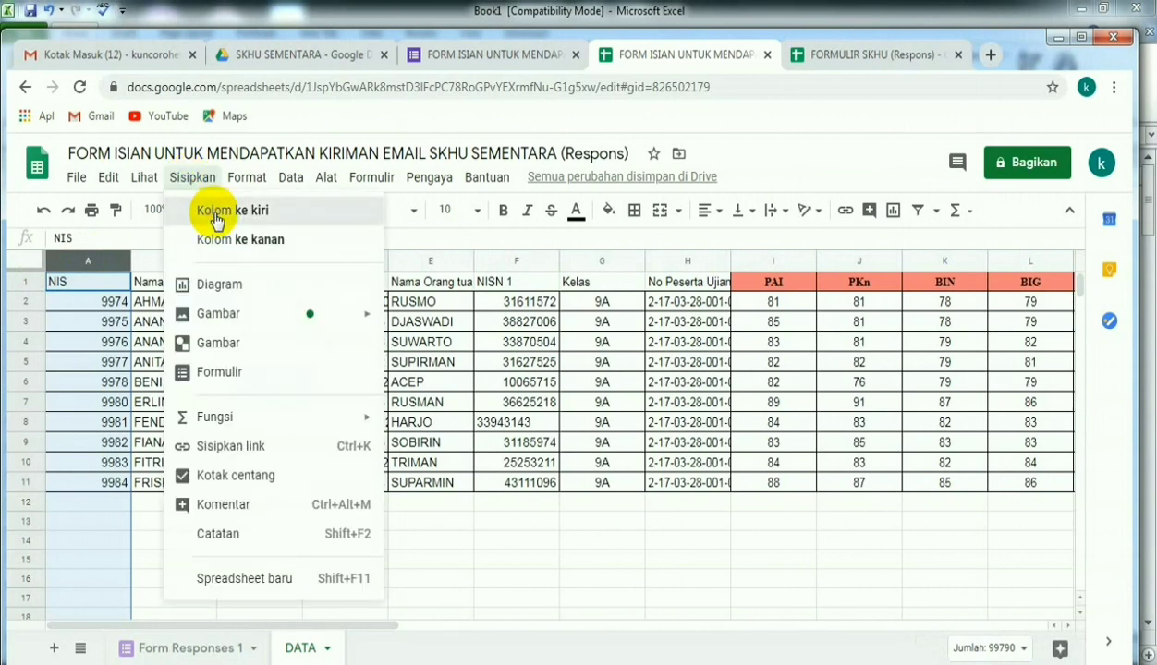
click(218, 215)
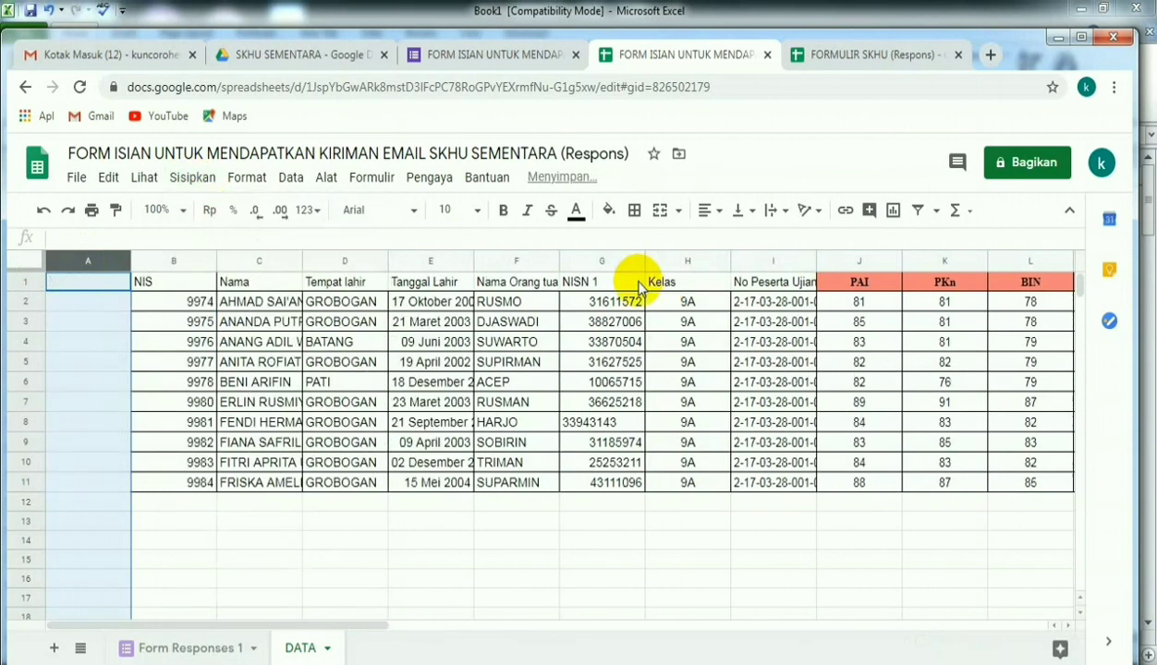
click(609, 262)
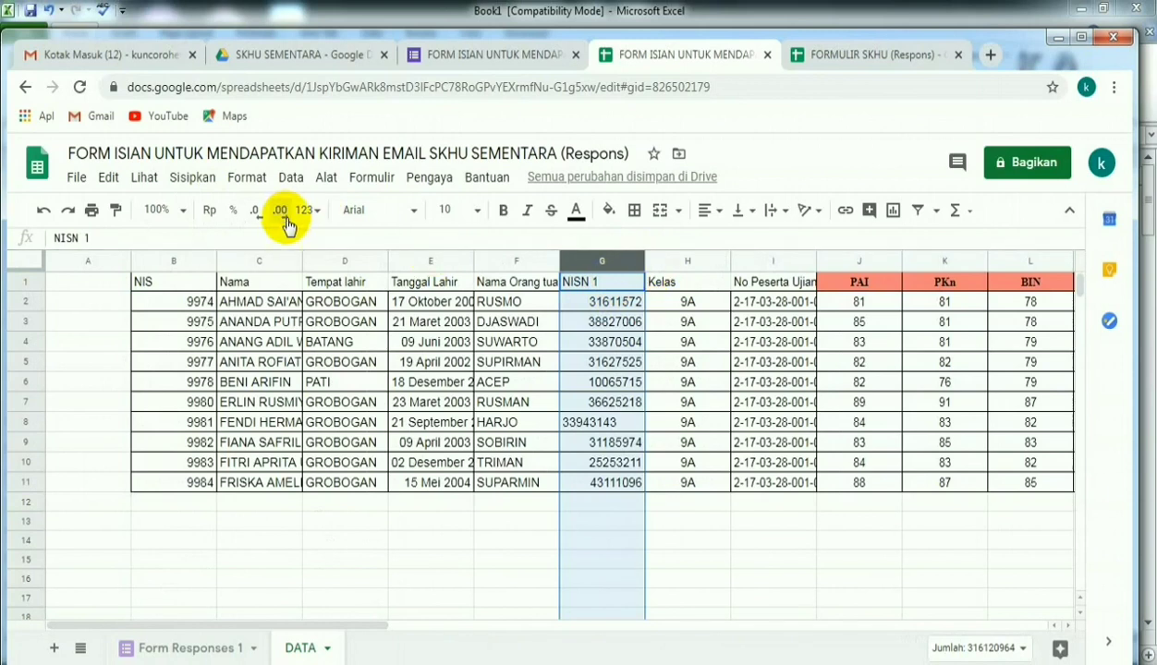
click(192, 182)
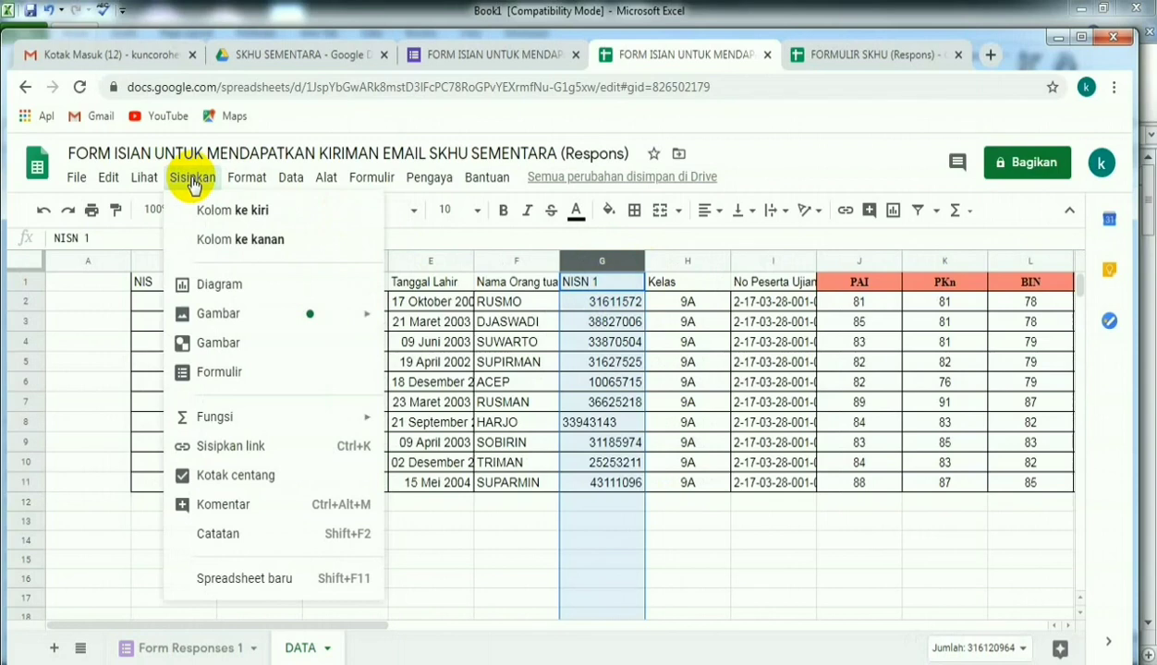
click(222, 238)
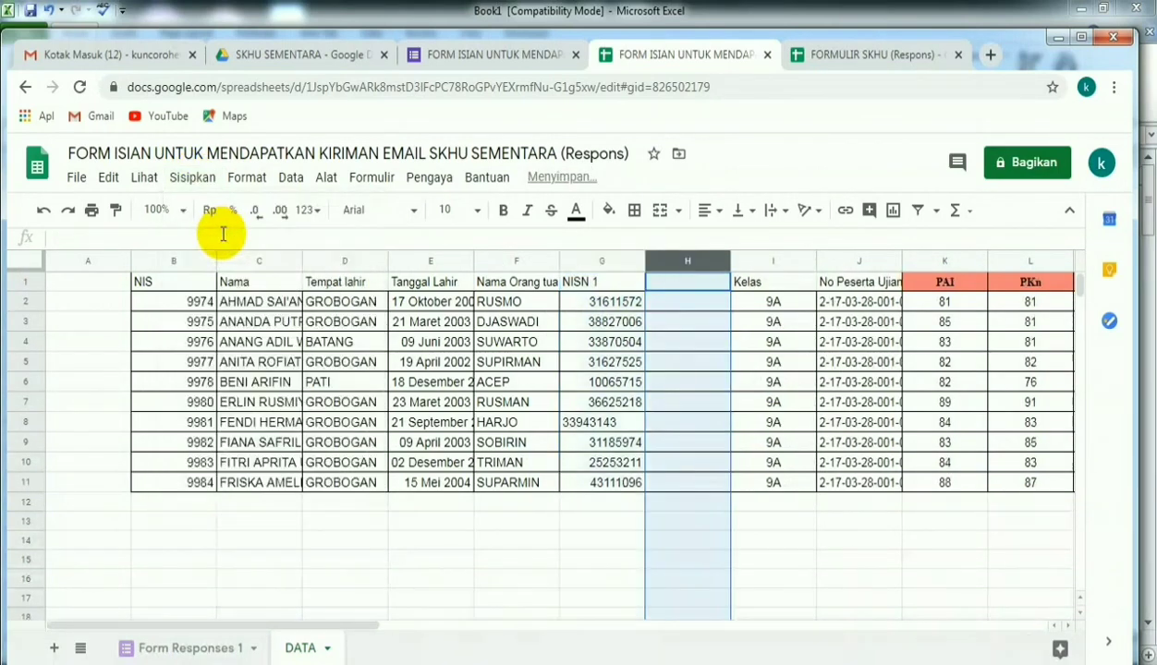
- Enter the header "Nomor Urut" in A1 and the header "NISN" in H1 for the two empty columns
click(106, 281)
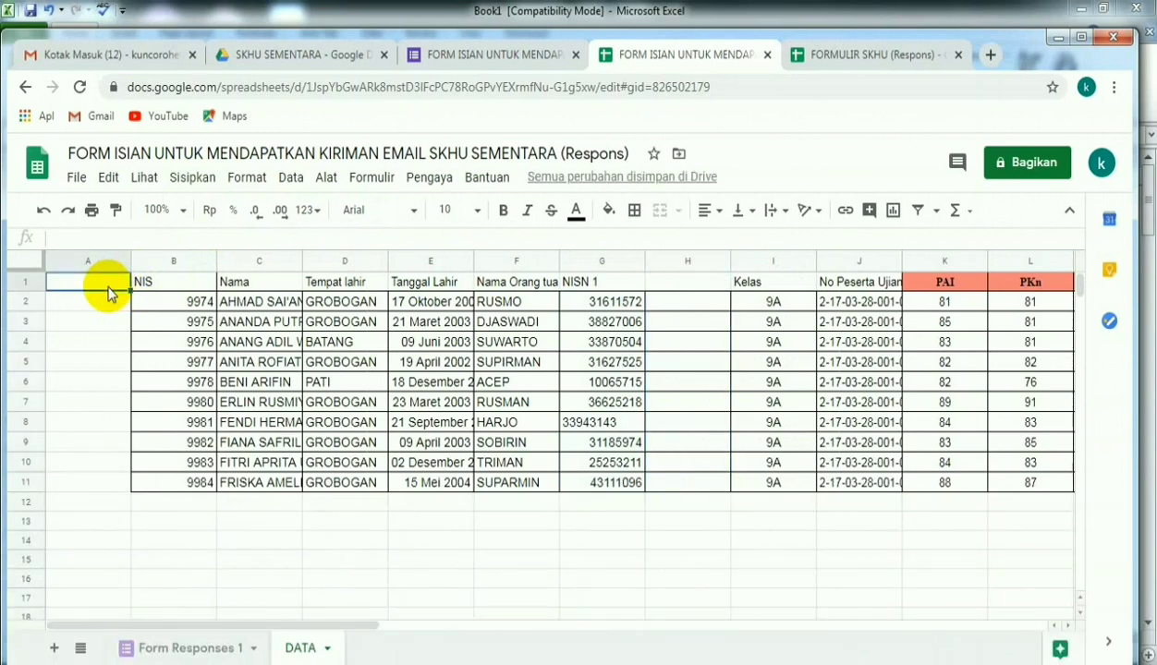
text(Nomo)
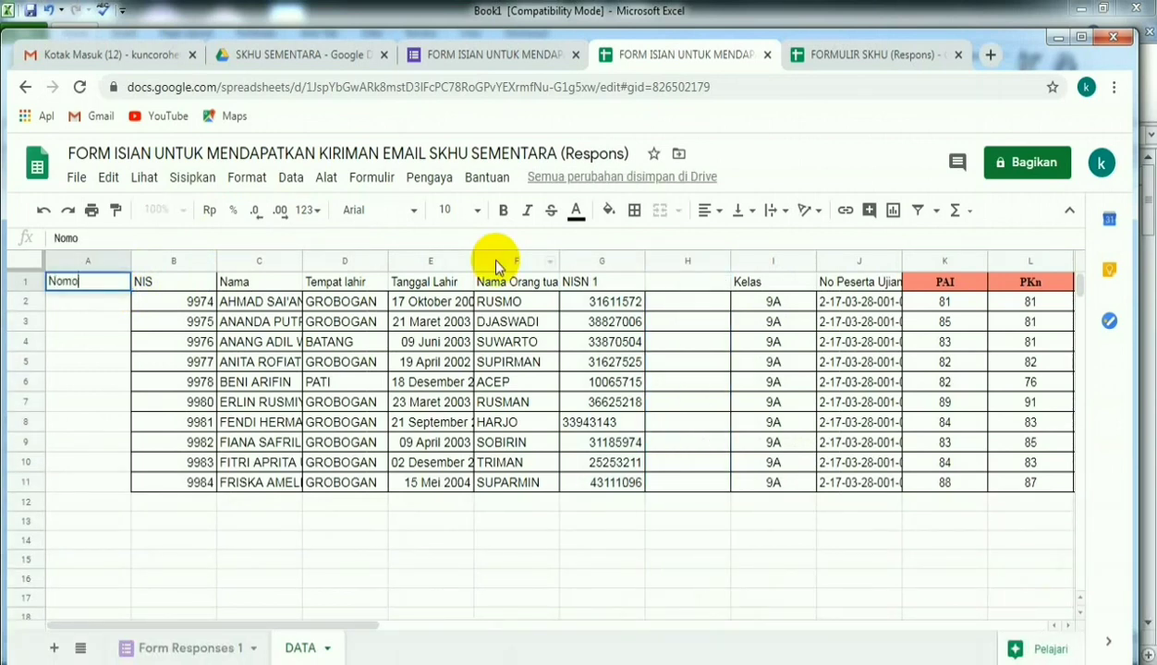
text(r Urut)
click(697, 289)
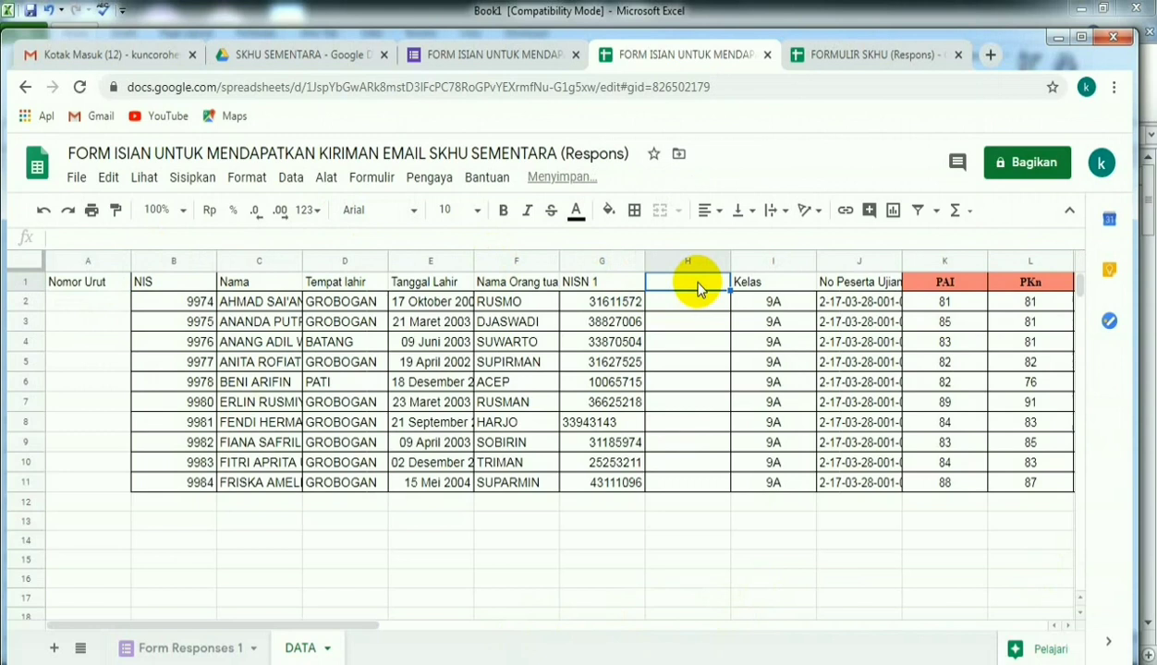
text(NISN)
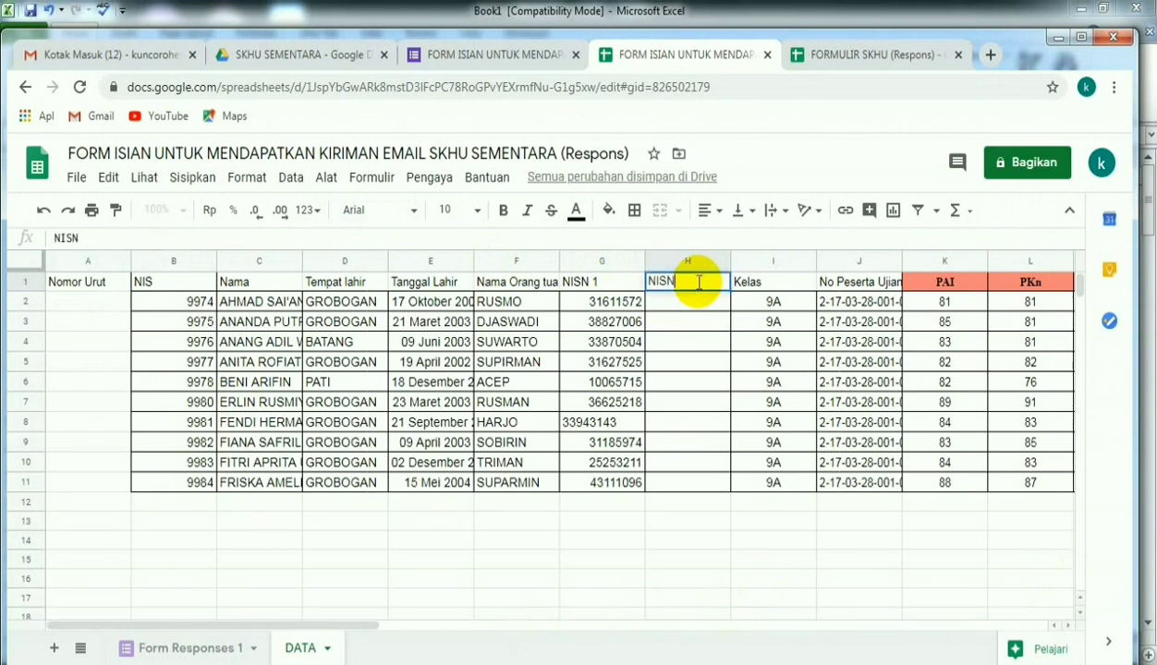
- Copy the formula =B2&" "&H2&" "&I2 from the Word document into cell A2 of the DATA sheet and check its references
click(83, 307)
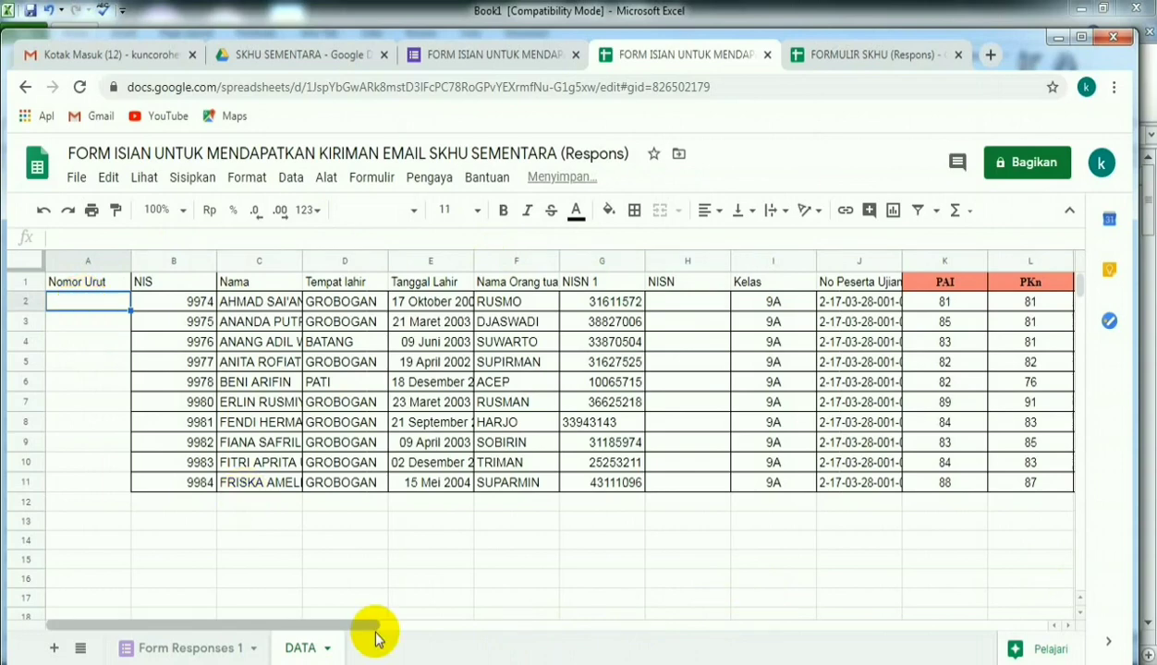
key(alt+Tab)
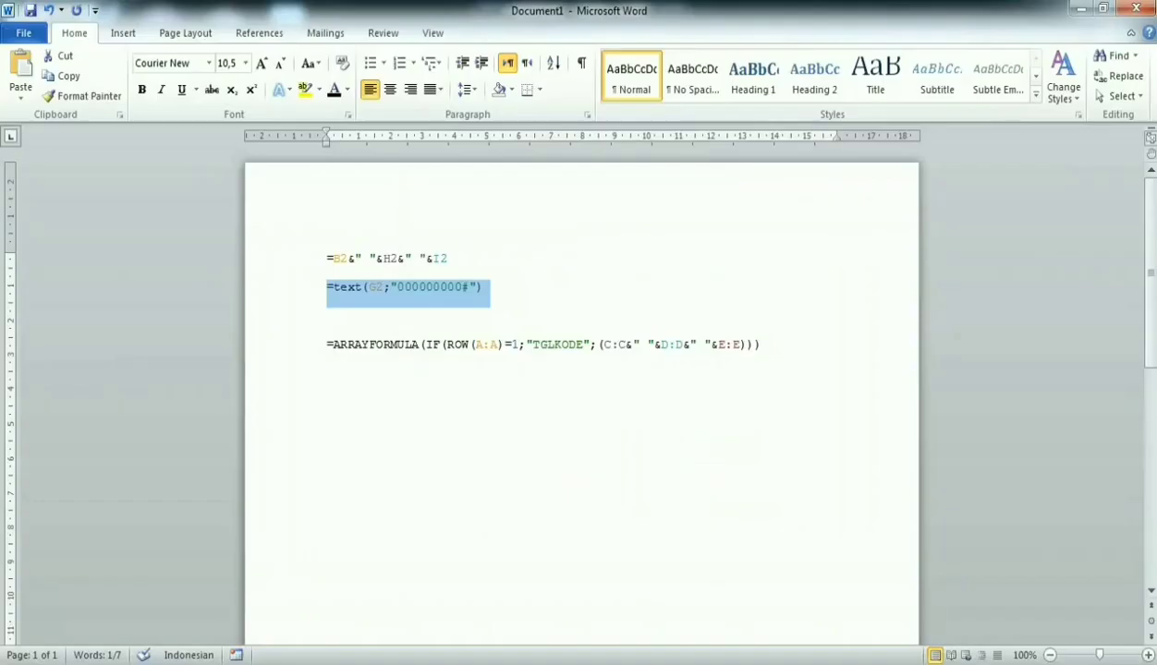
drag(449, 259, 329, 268)
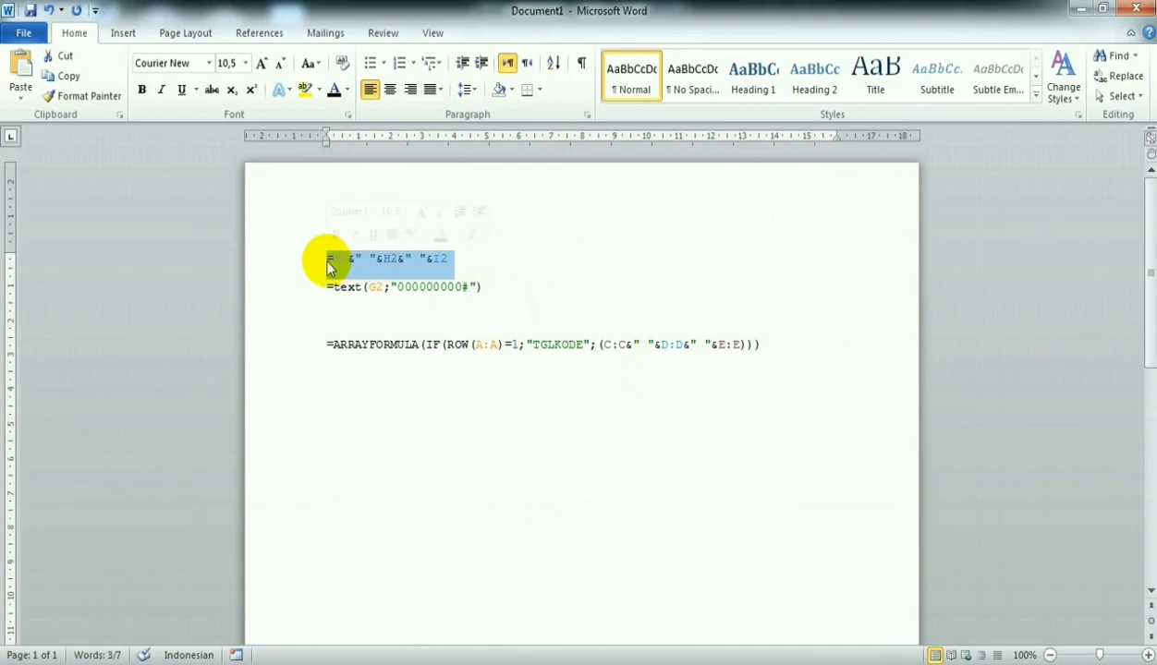
mouse_move(548, 663)
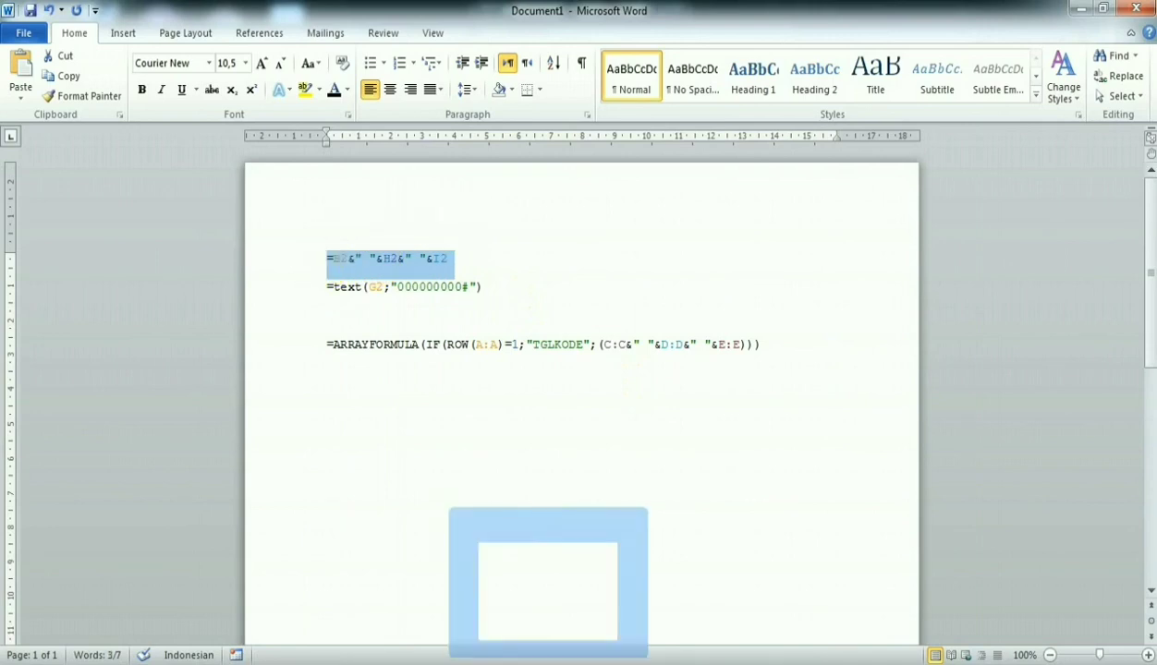
click(341, 663)
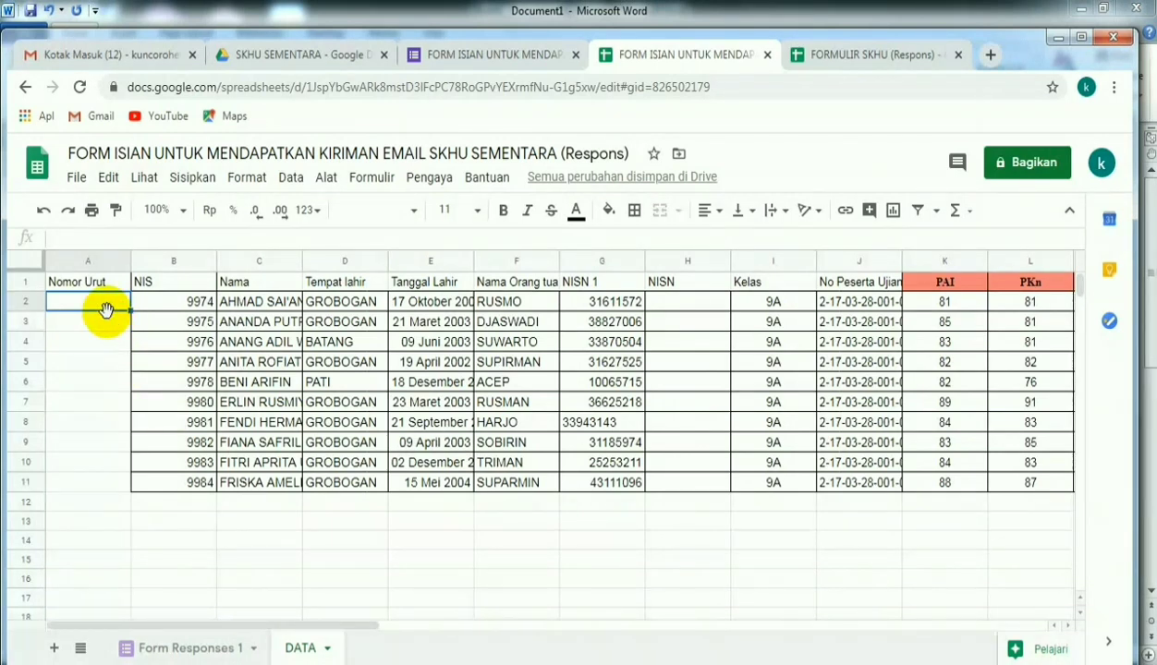
text(=B2&" "&H2&" "&I2)
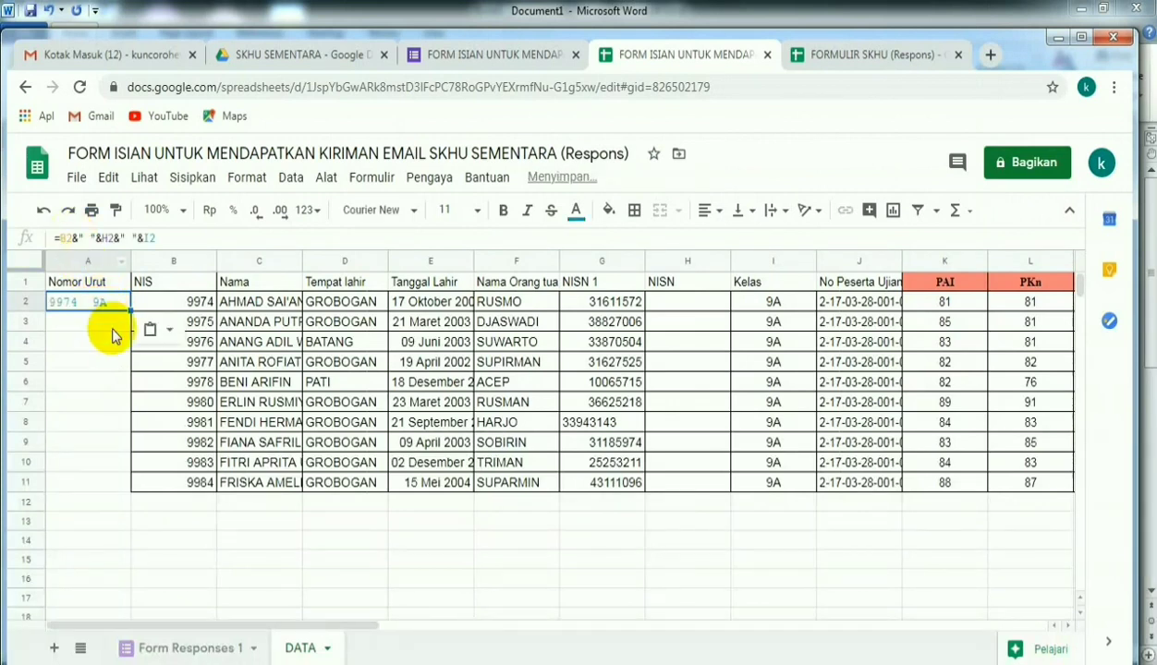
key(F2)
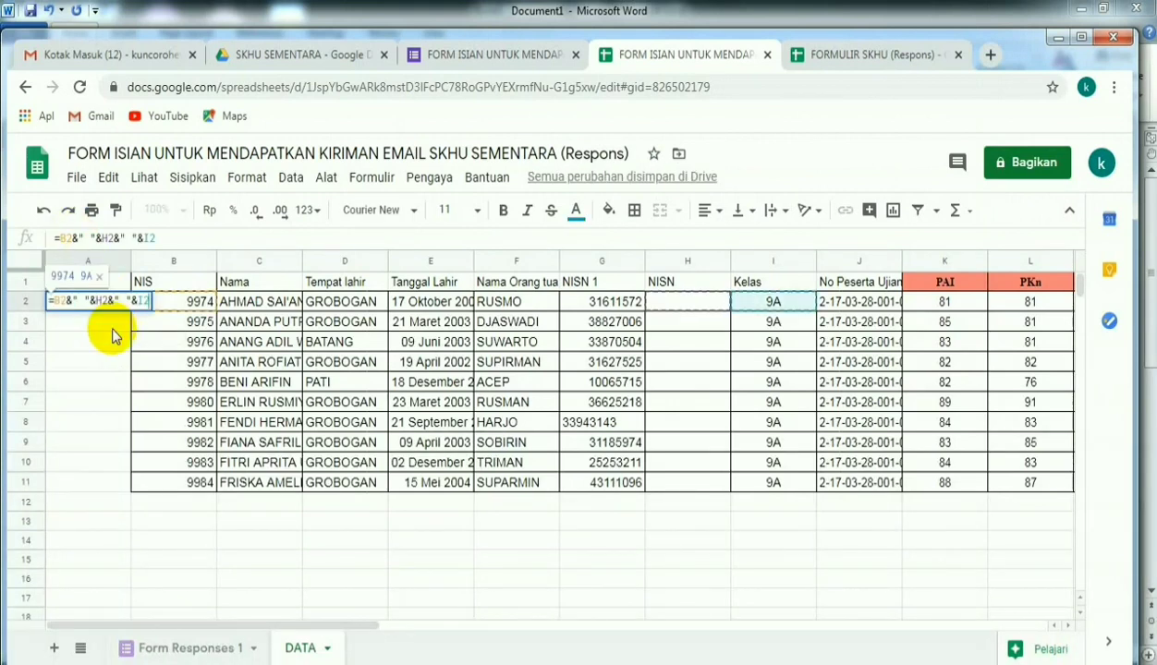
- Copy the formula =text(G2;"000000000#") from the Word document and enter it in cell H2 under NISN
click(674, 305)
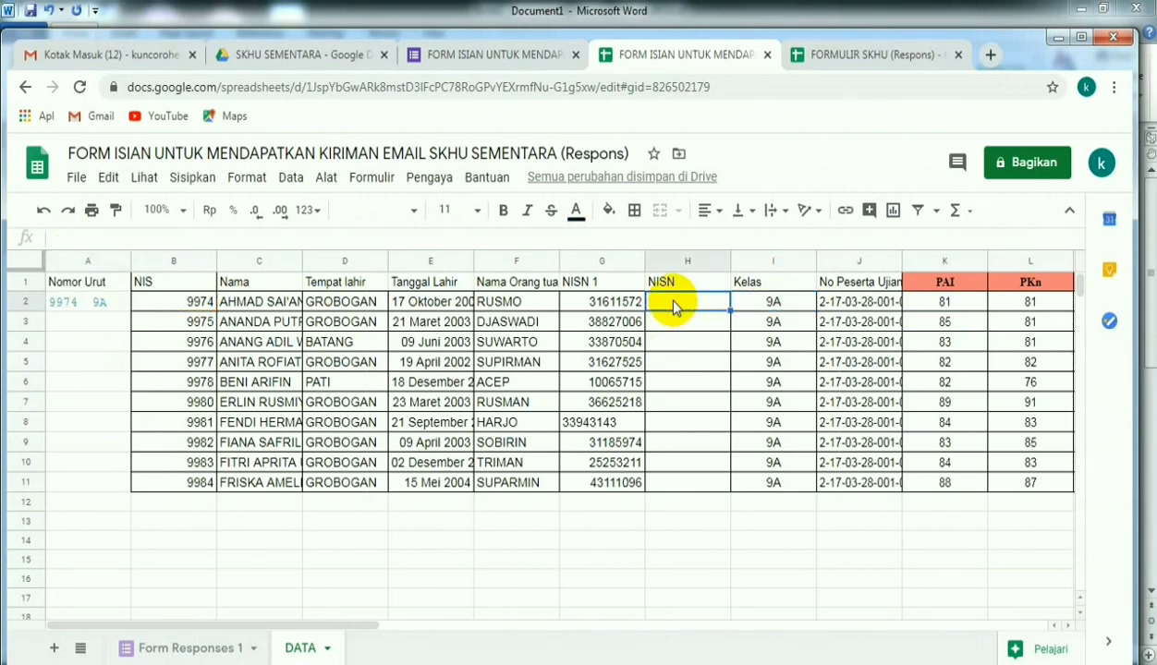
text(=)
key(alt+Tab)
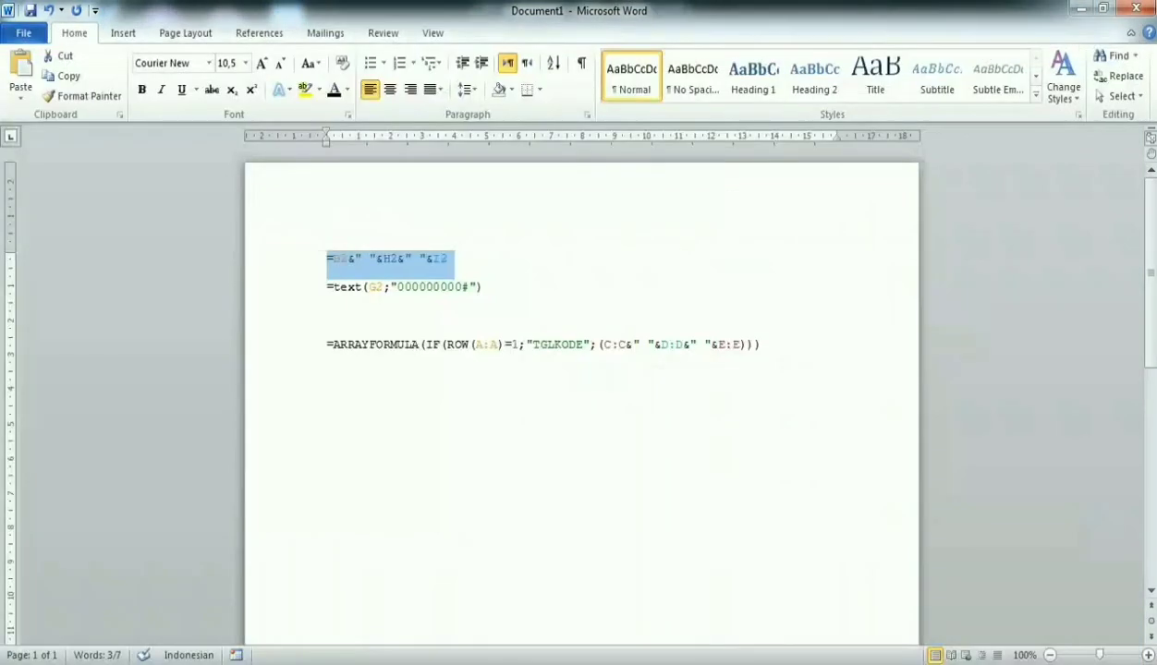
drag(488, 287, 330, 288)
key(ctrl+c)
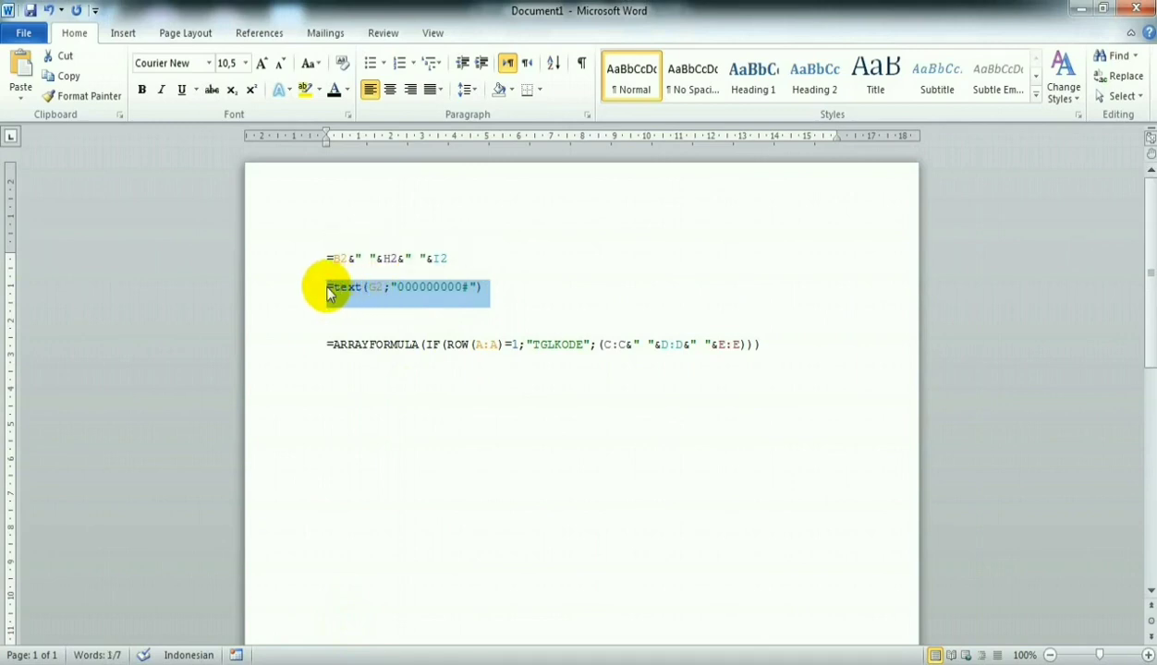
key(alt+Tab)
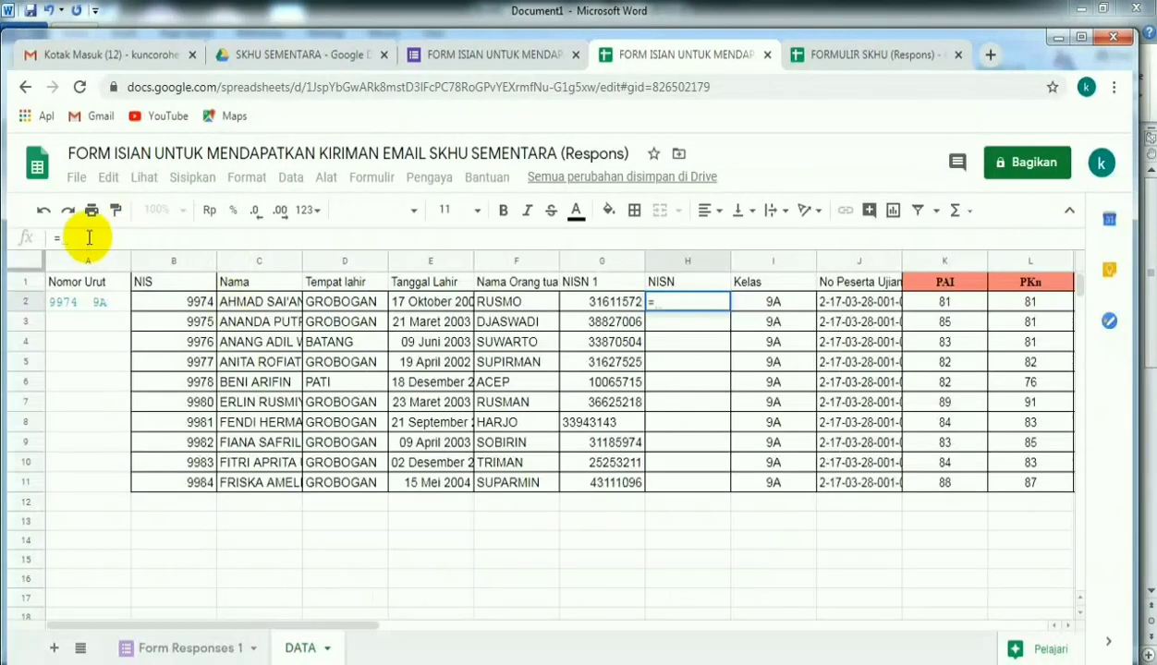
click(83, 238)
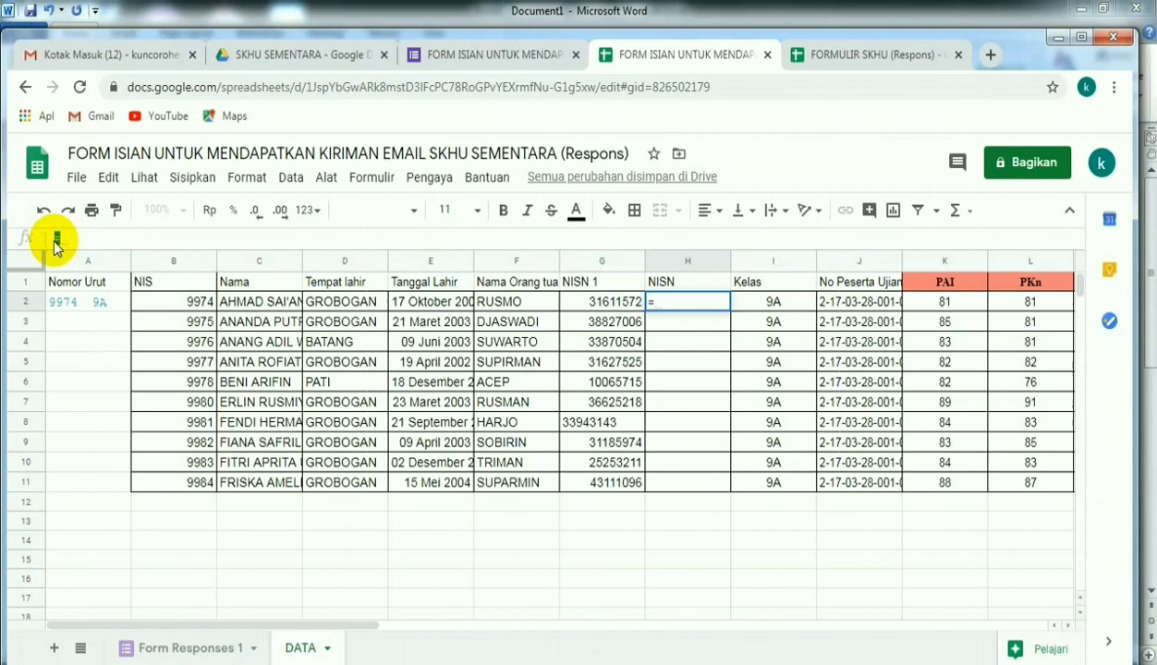
key(ctrl+v)
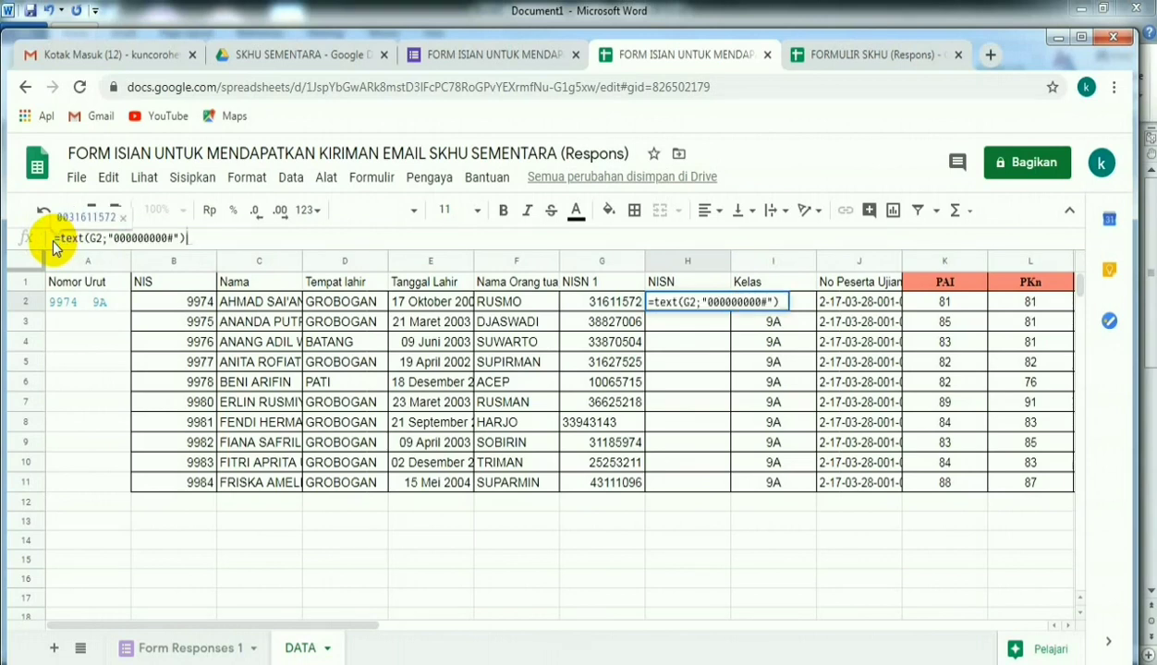
key(Return)
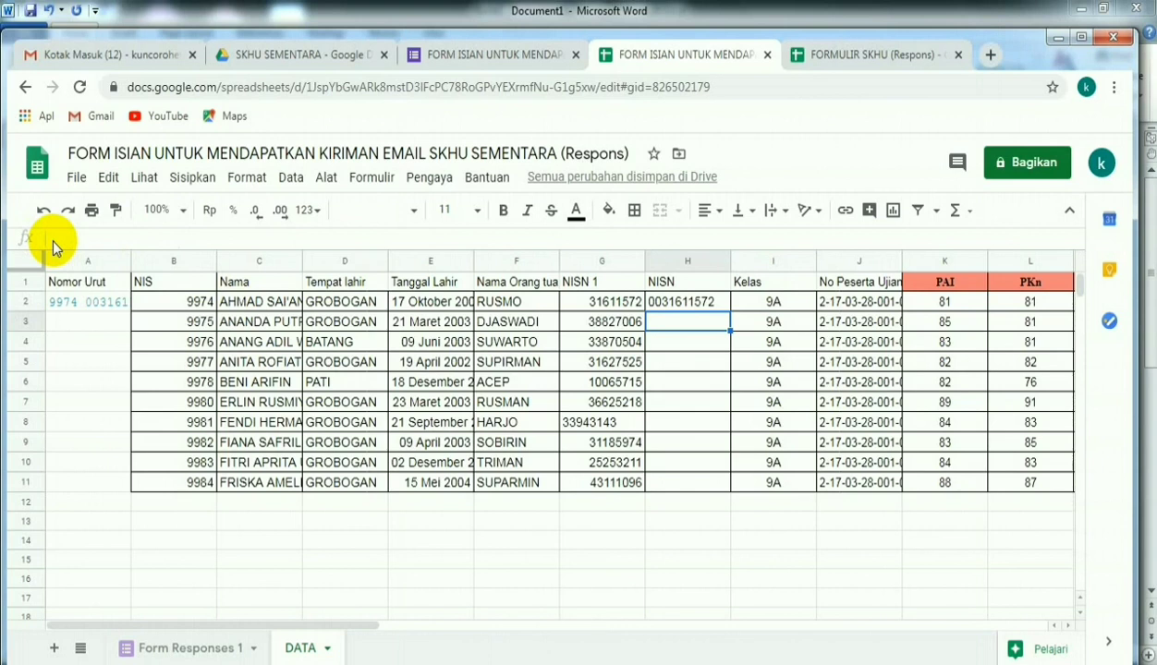
- Fill the Nomor Urut formula in A2 and the NISN formula in H2 down to row 11
click(103, 305)
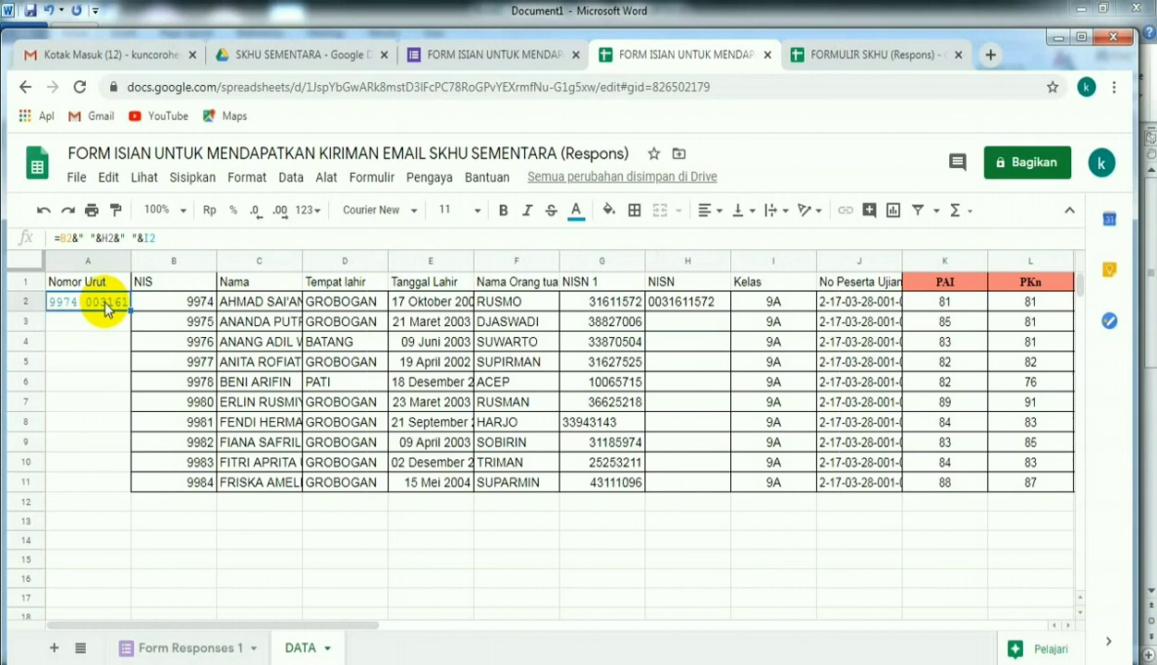
drag(130, 311, 120, 486)
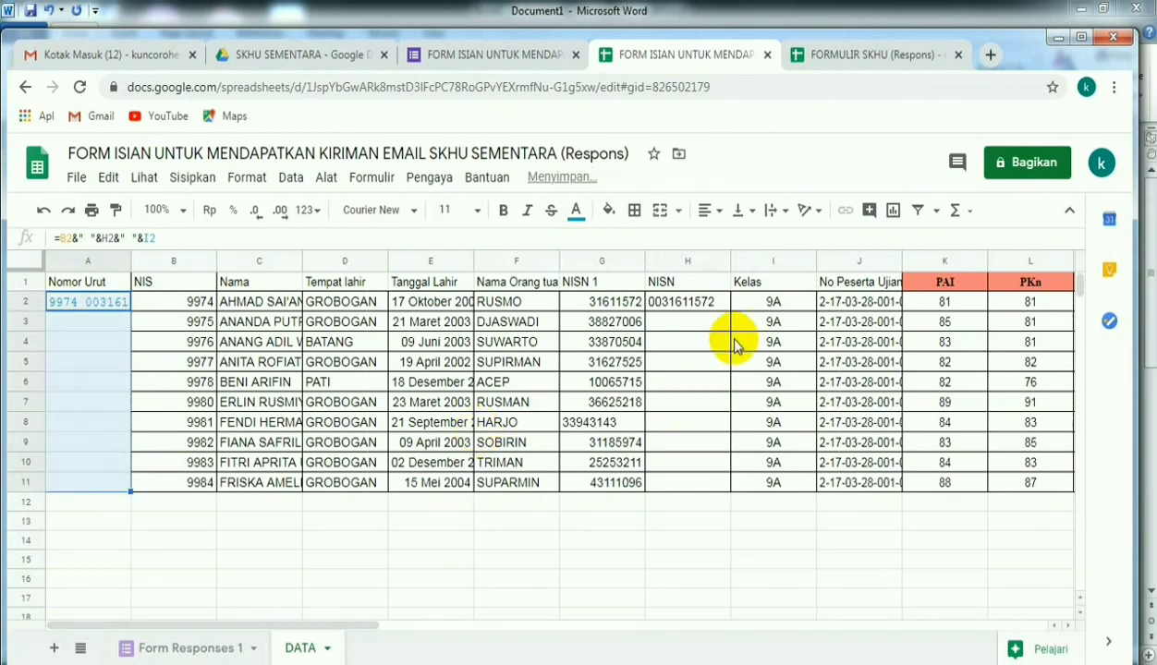
click(689, 309)
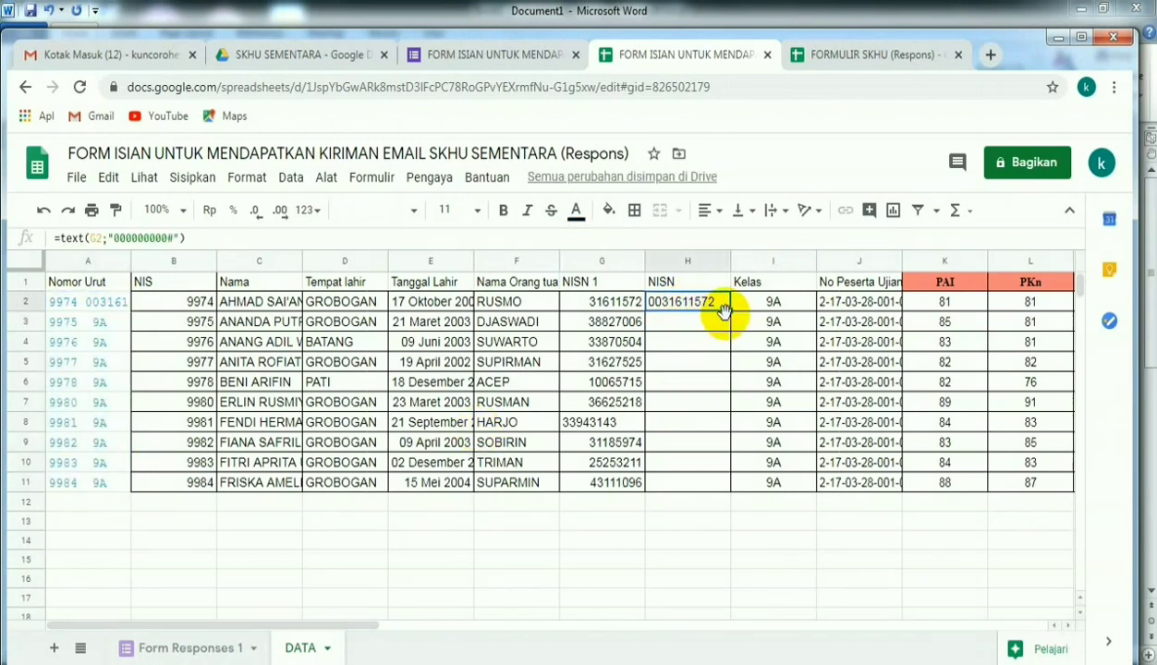
drag(728, 313, 725, 490)
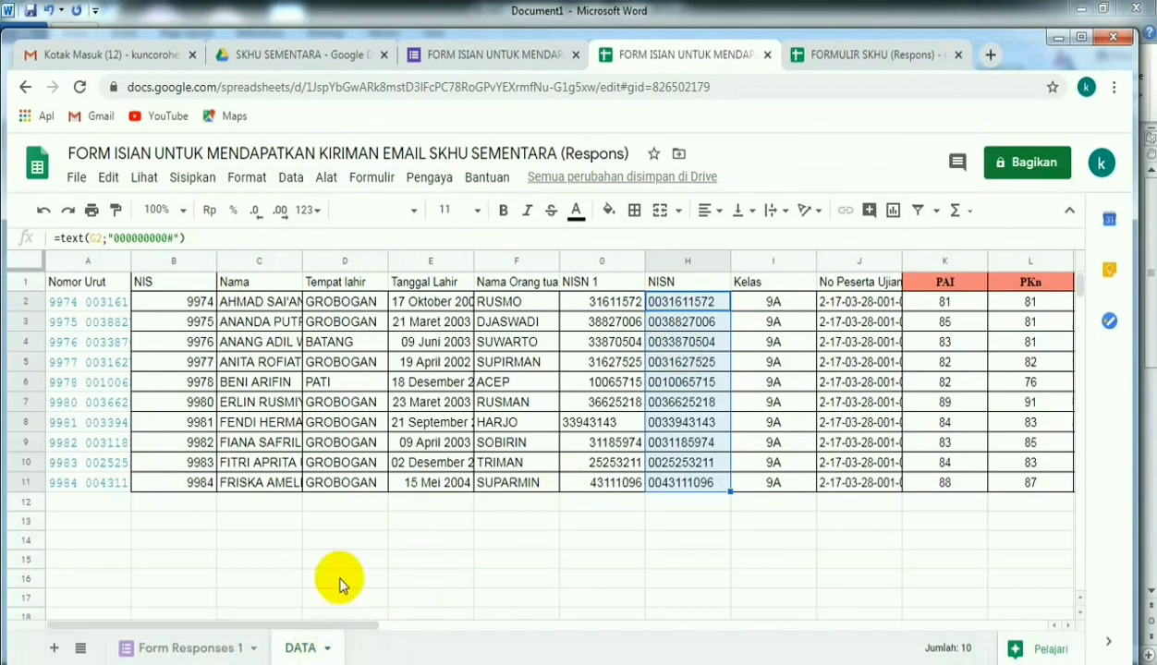
- Copy the formula =ARRAYFORMULA(IF(ROW(A:A)=1;"TGLKODE";(C:C&" "&D:D&" "&E:E))) from the Word document into cell G1 of the Form Responses 1 sheet
click(190, 650)
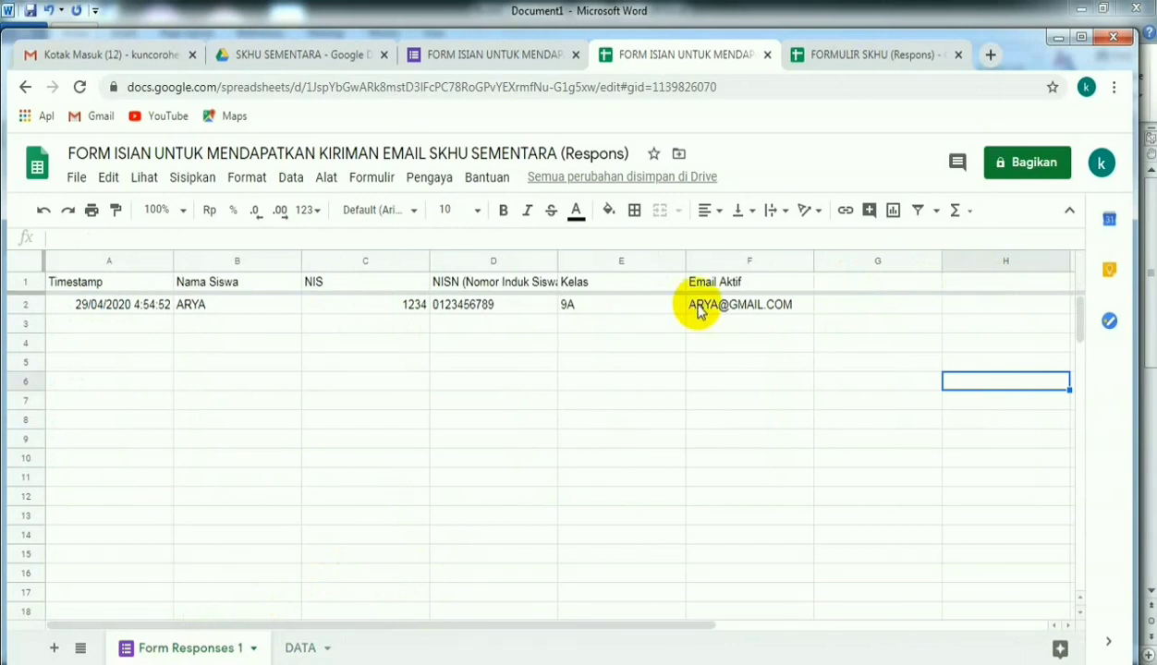
click(858, 288)
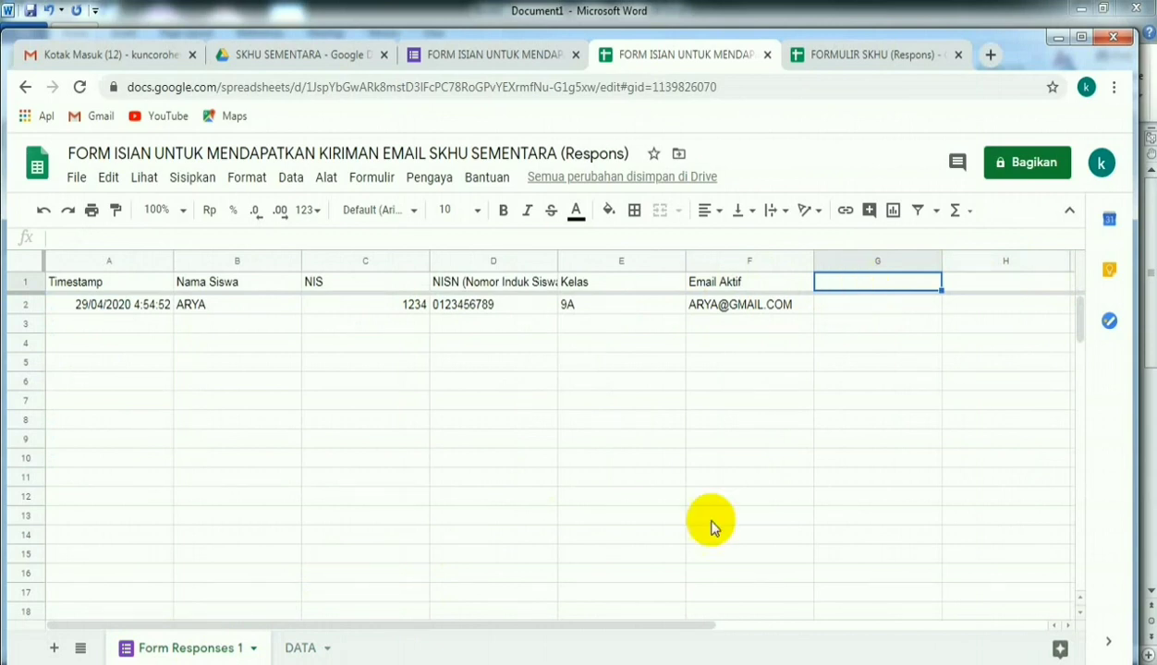
key(alt+Tab)
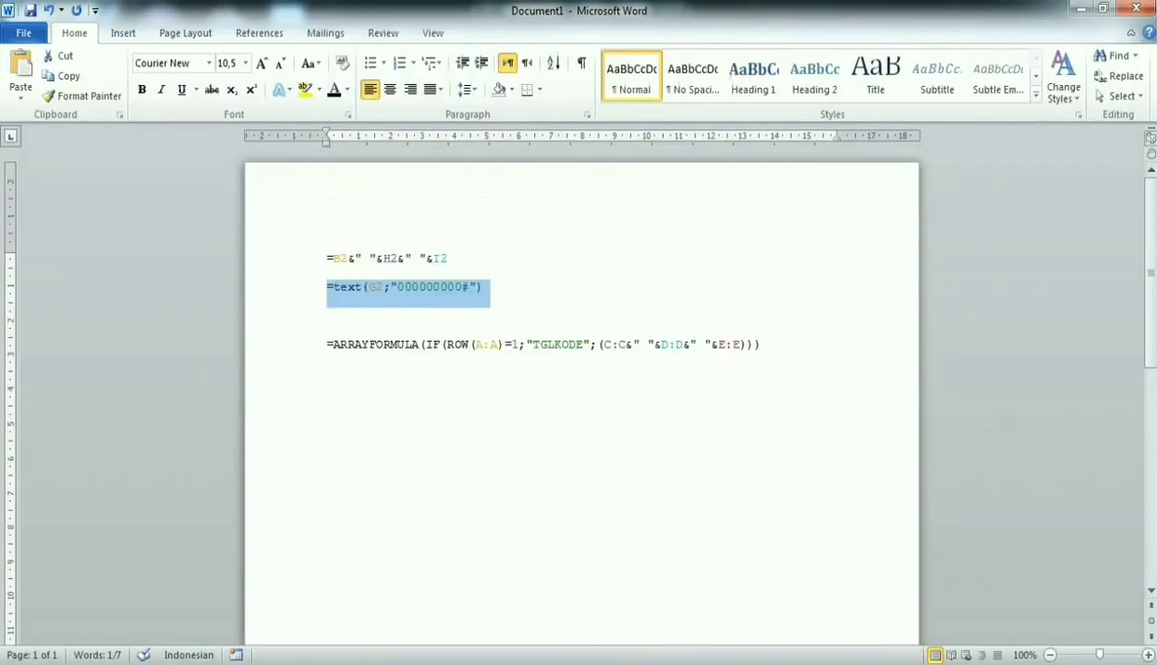
drag(760, 344, 326, 349)
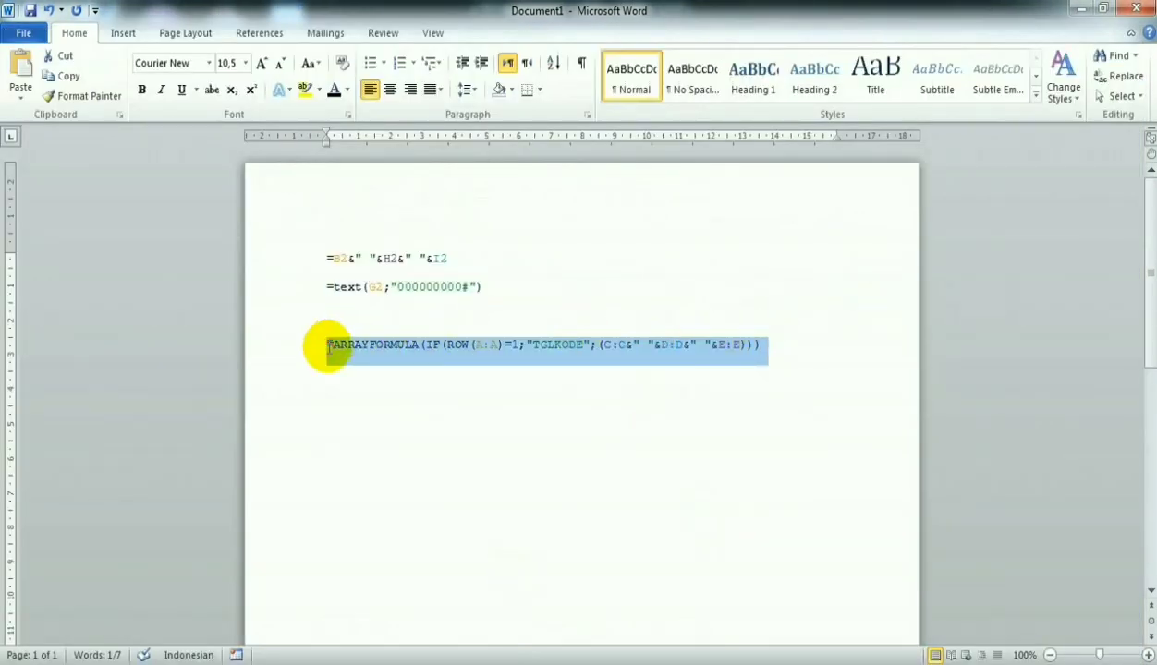
right_click(390, 358)
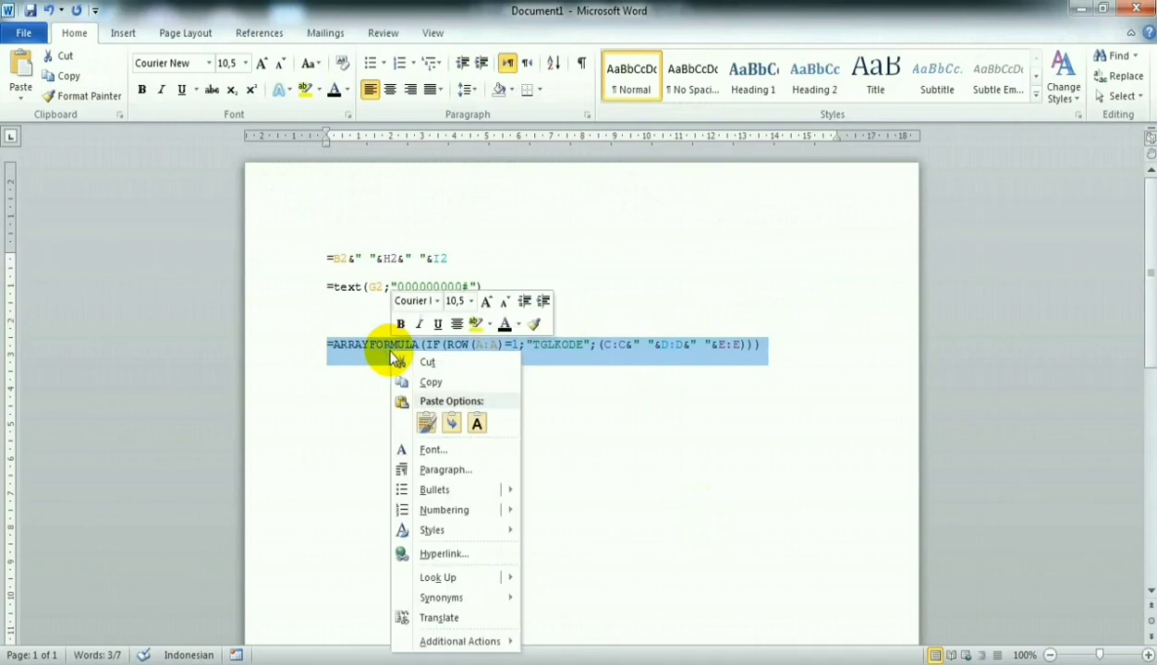
click(443, 379)
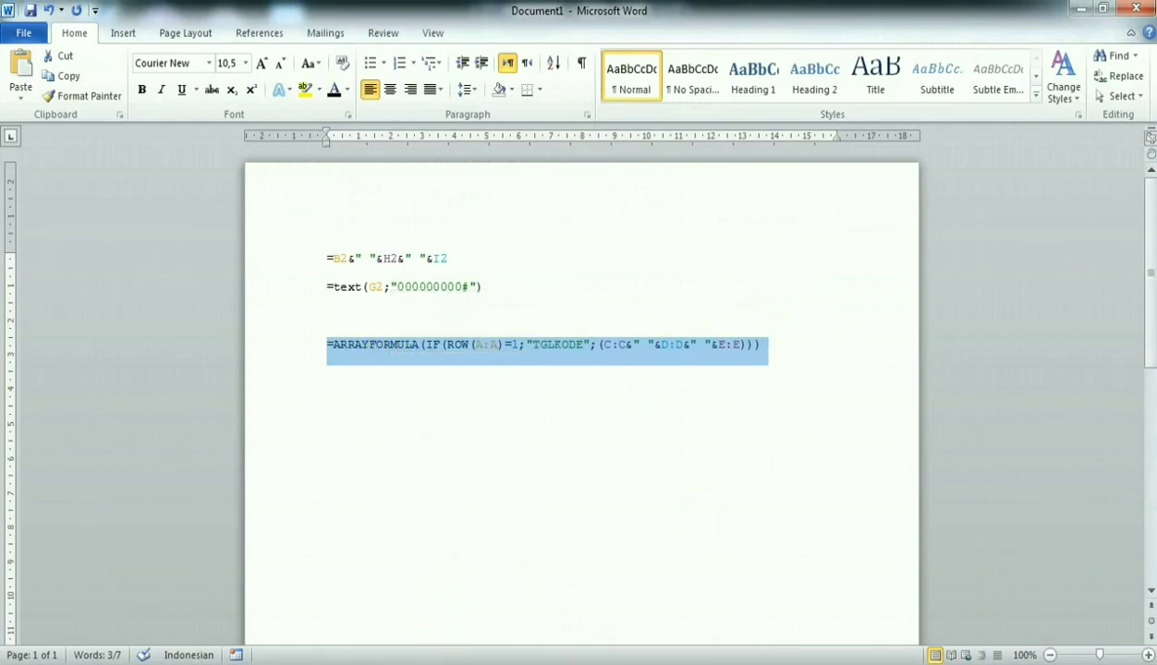
key(alt+Tab)
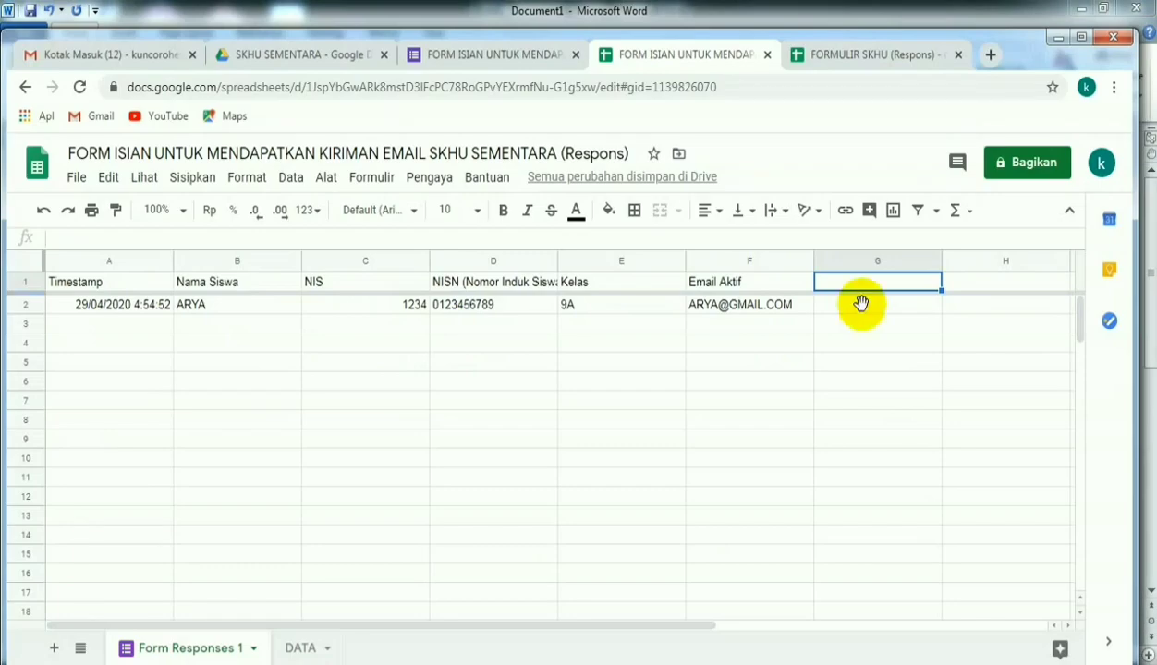
click(150, 237)
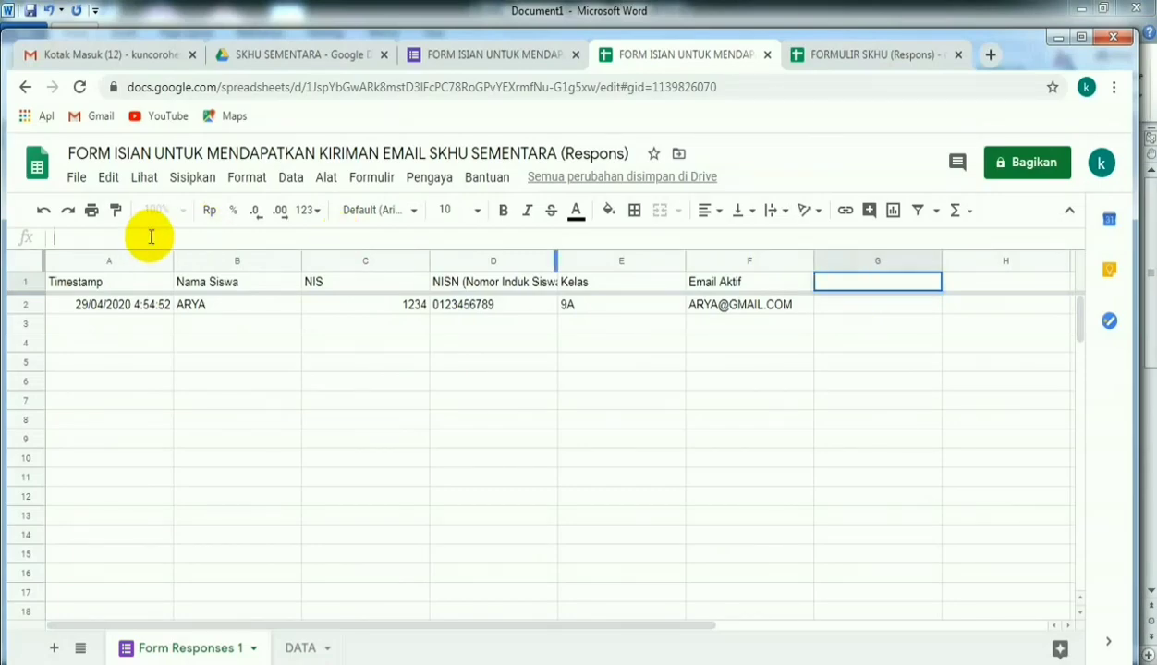
right_click(150, 238)
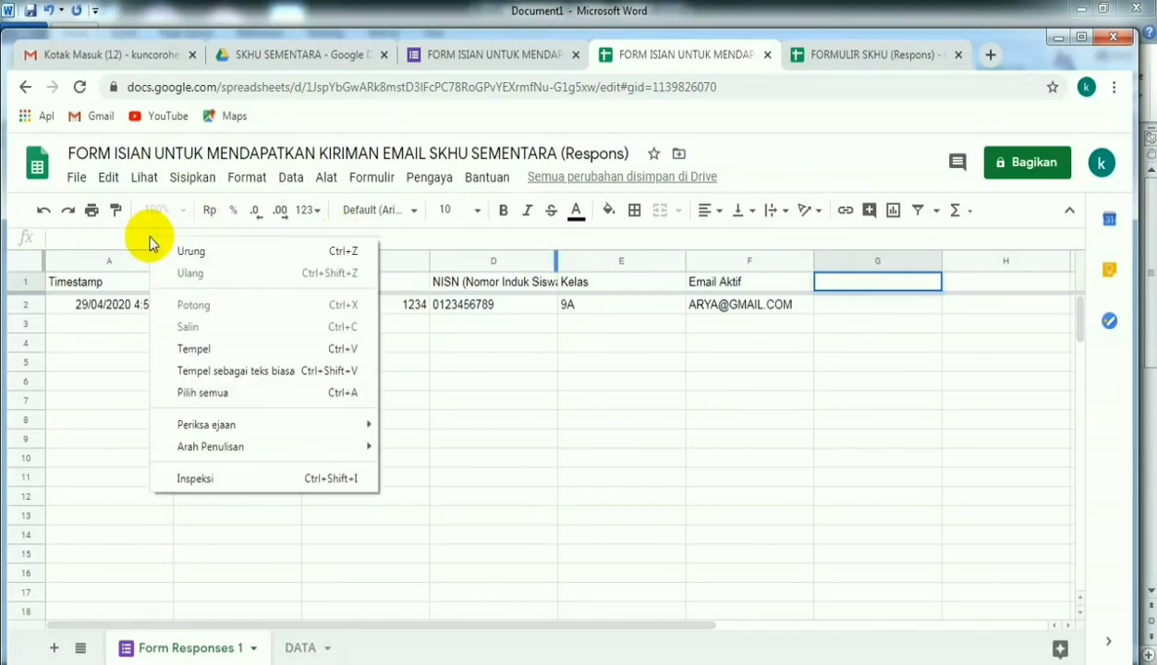
click(194, 349)
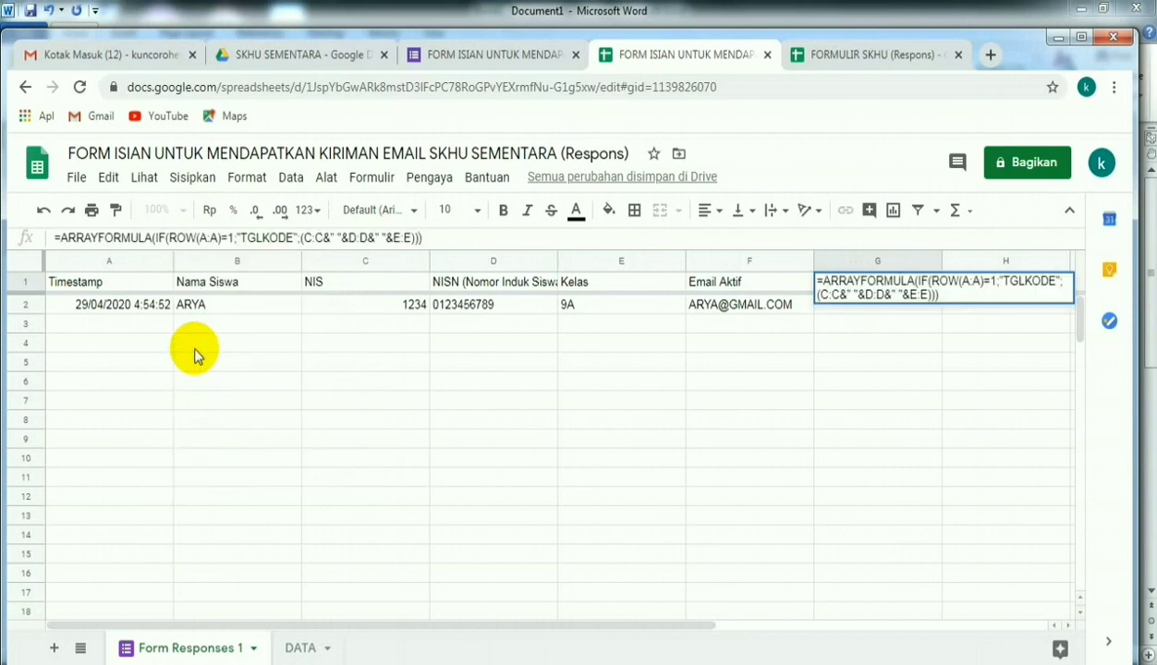
key(Return)
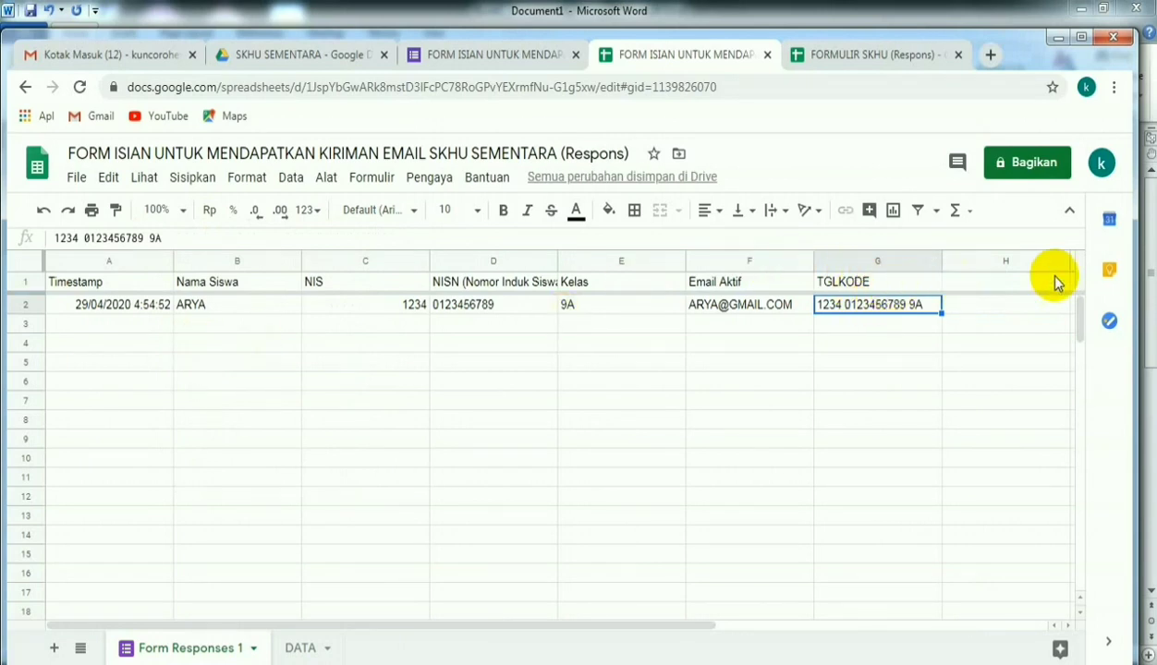
- Copy the lookup header formulas H1:AN1 from the FORMULIR SKHU (Respons) spreadsheet into H1 of this form's Form Responses 1 sheet
click(851, 59)
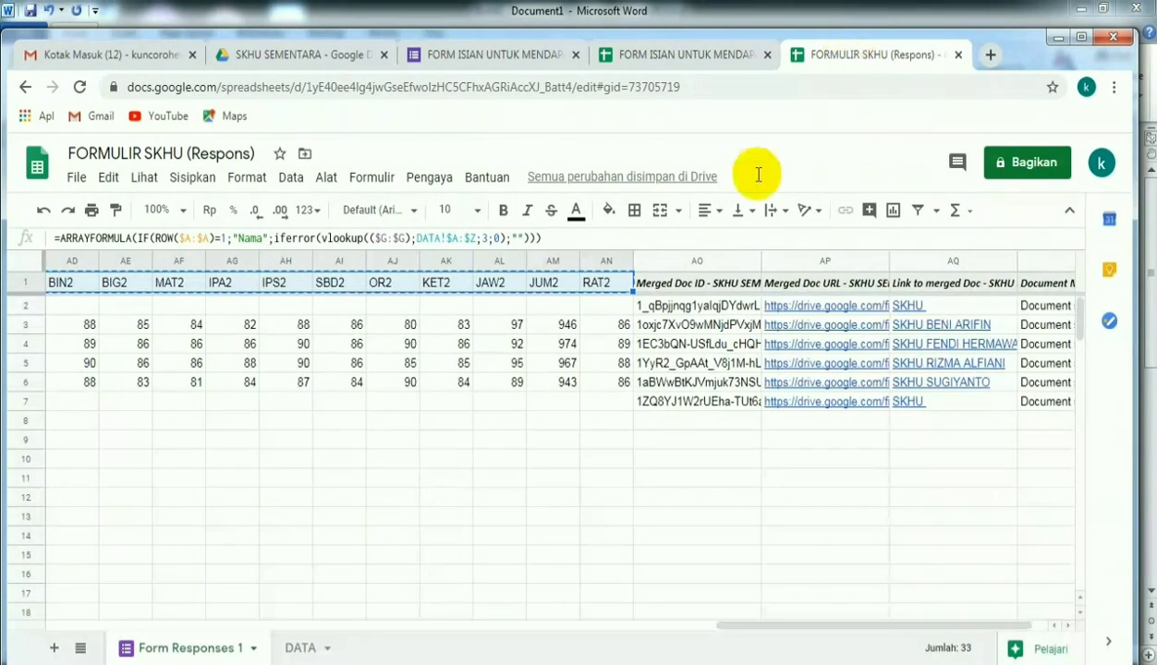
drag(757, 628, 234, 636)
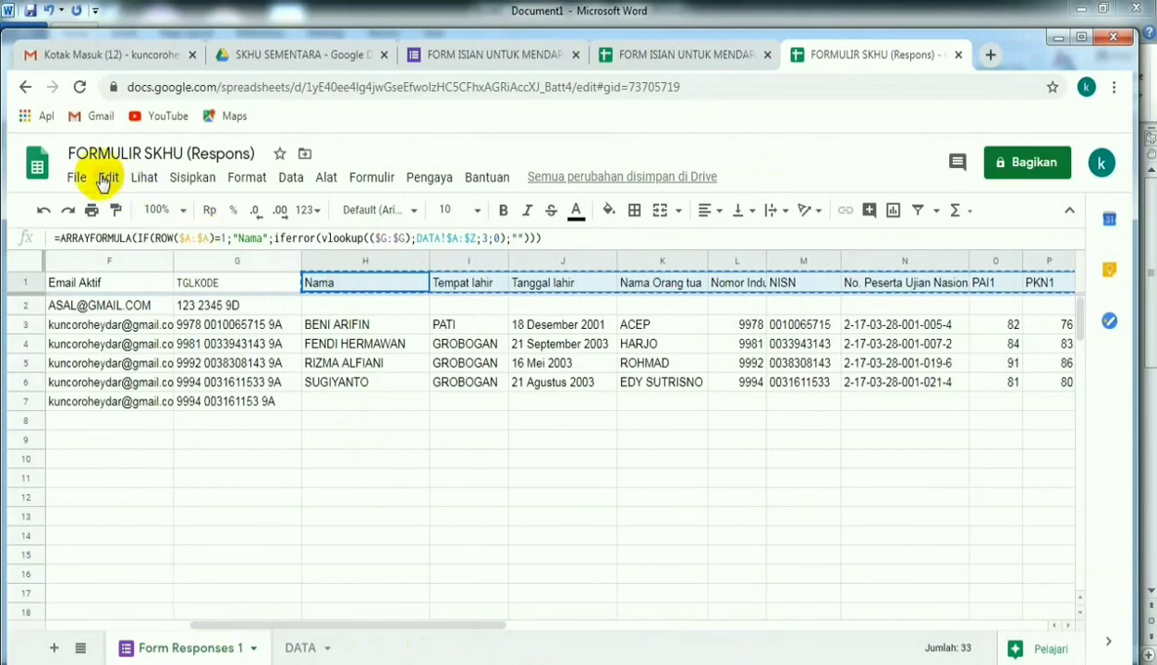
click(106, 178)
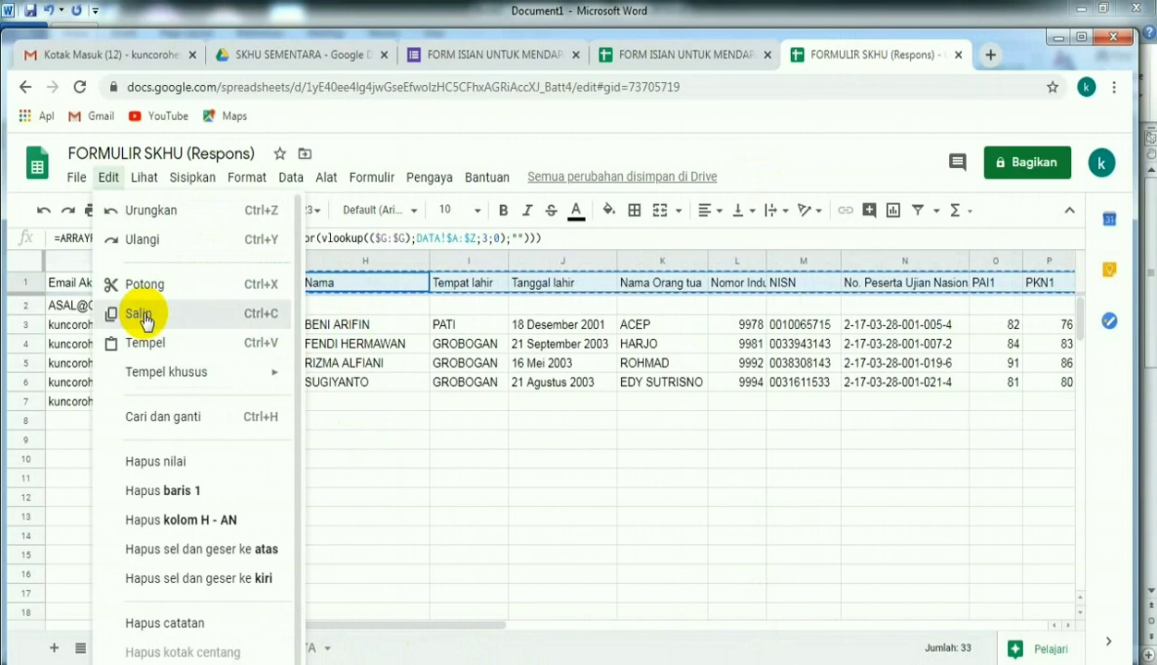
click(637, 55)
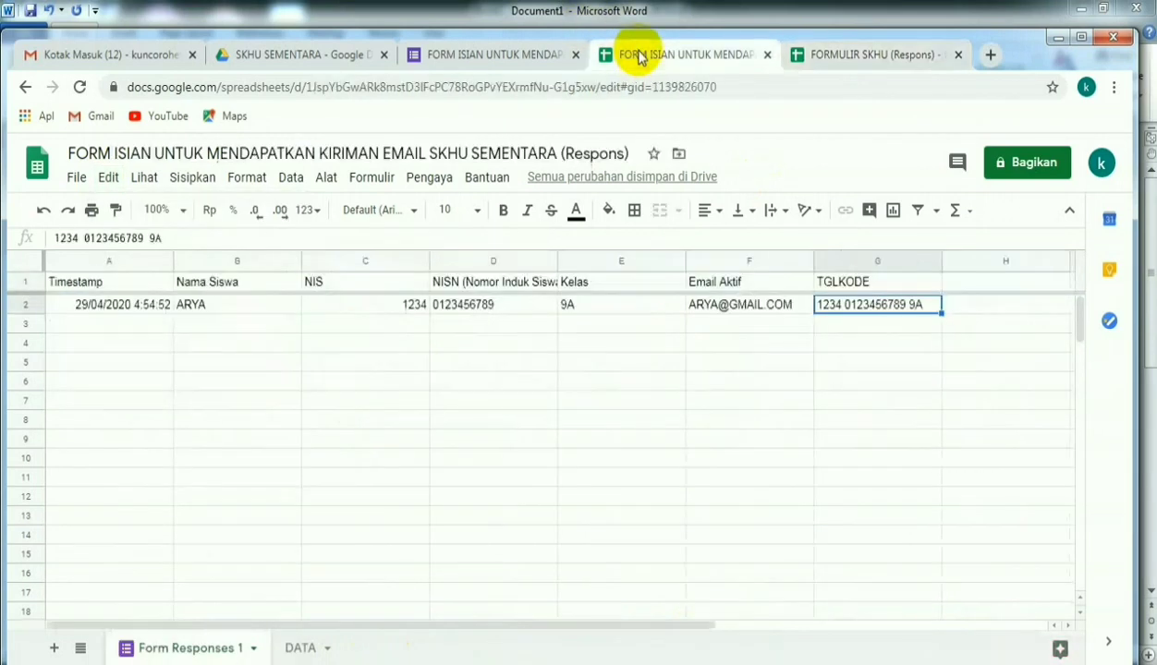
click(961, 286)
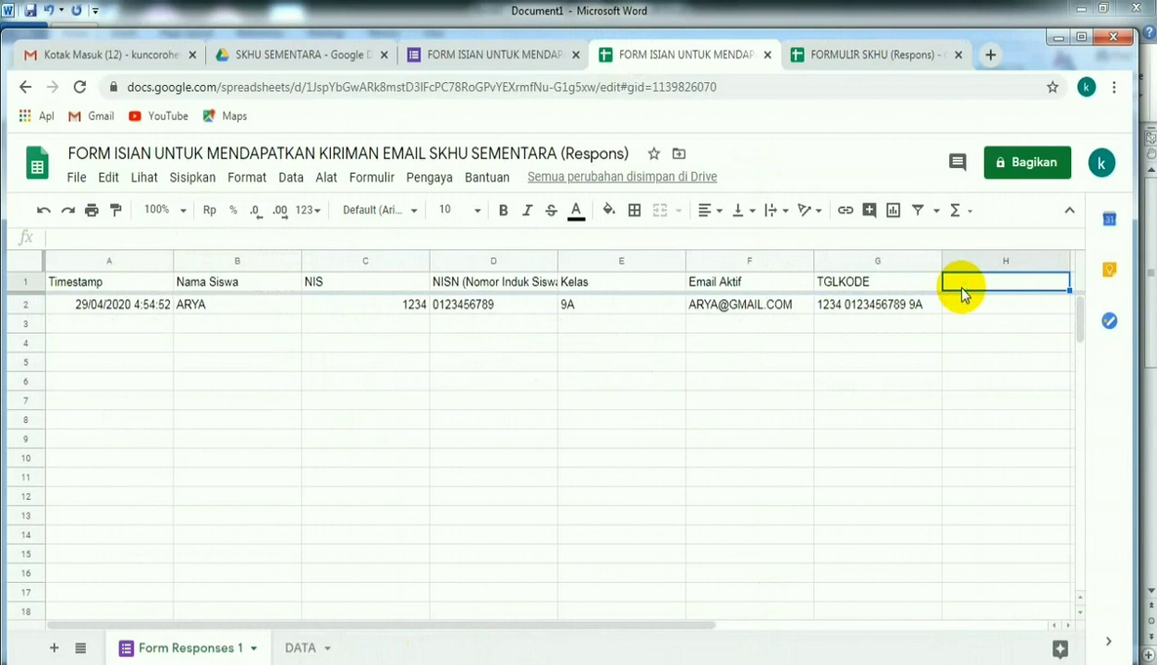
right_click(961, 289)
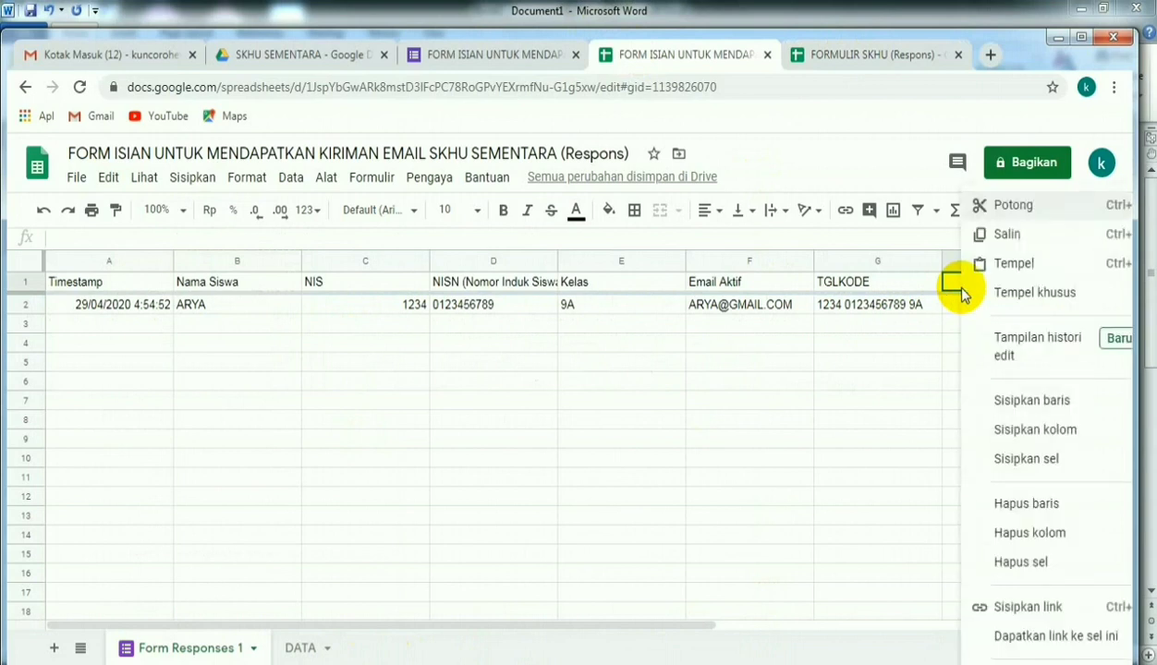
click(1026, 275)
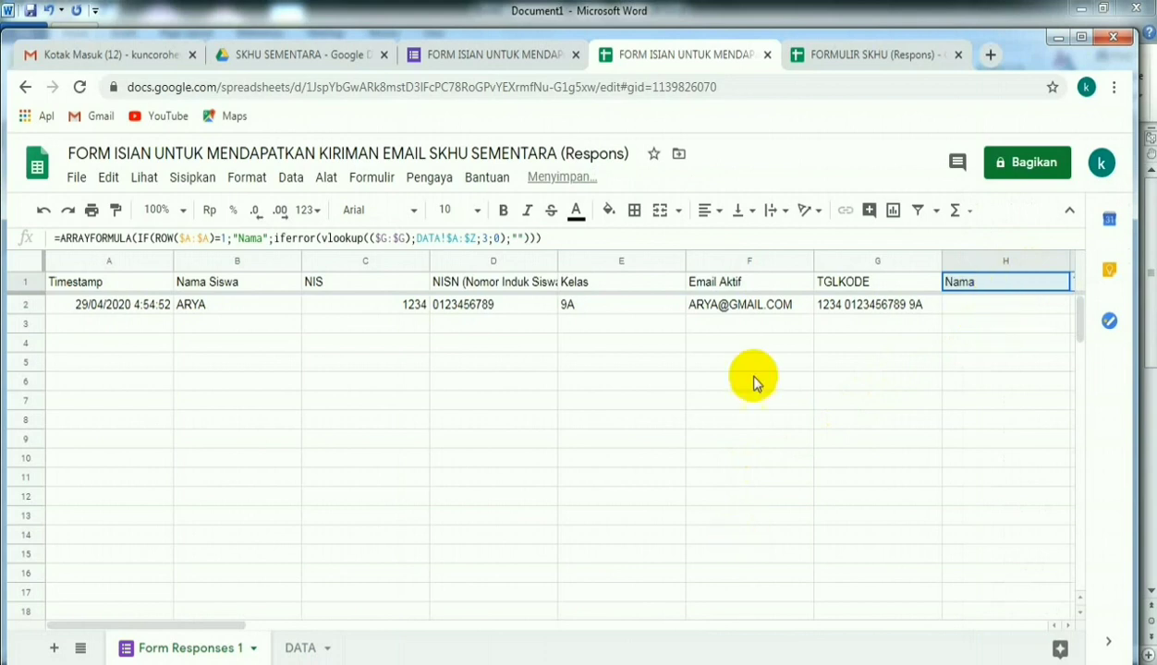
drag(217, 624, 82, 621)
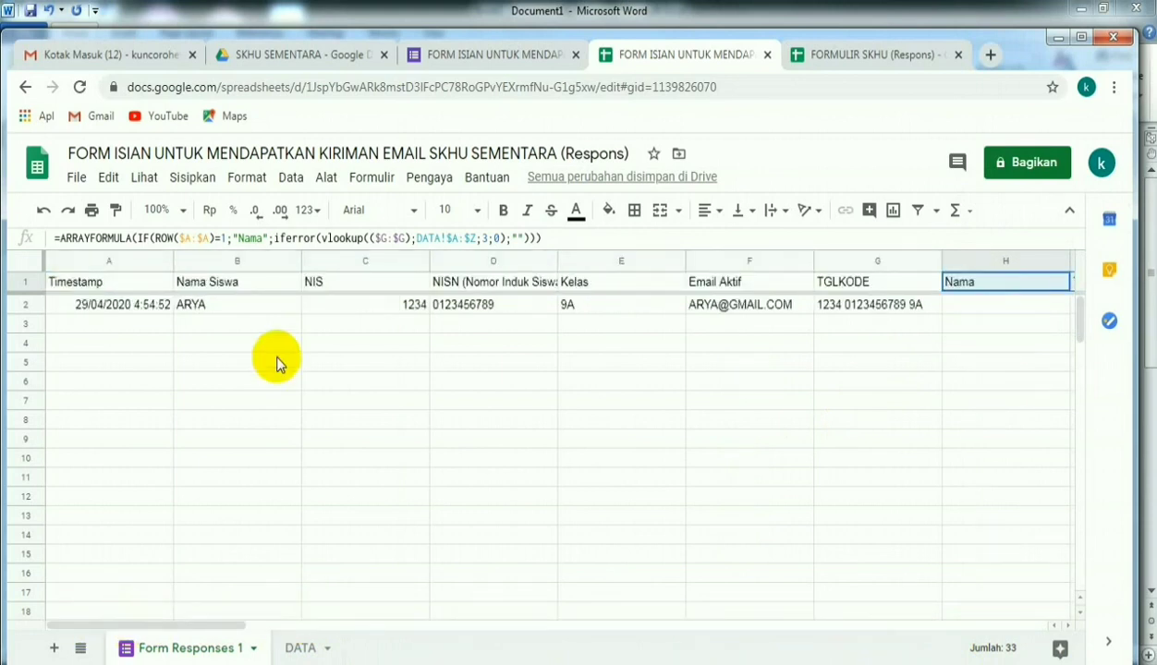
- Open the Google Docs template skhu sementara Demangan from the SKHU SEMENTARA folder in Drive
click(494, 57)
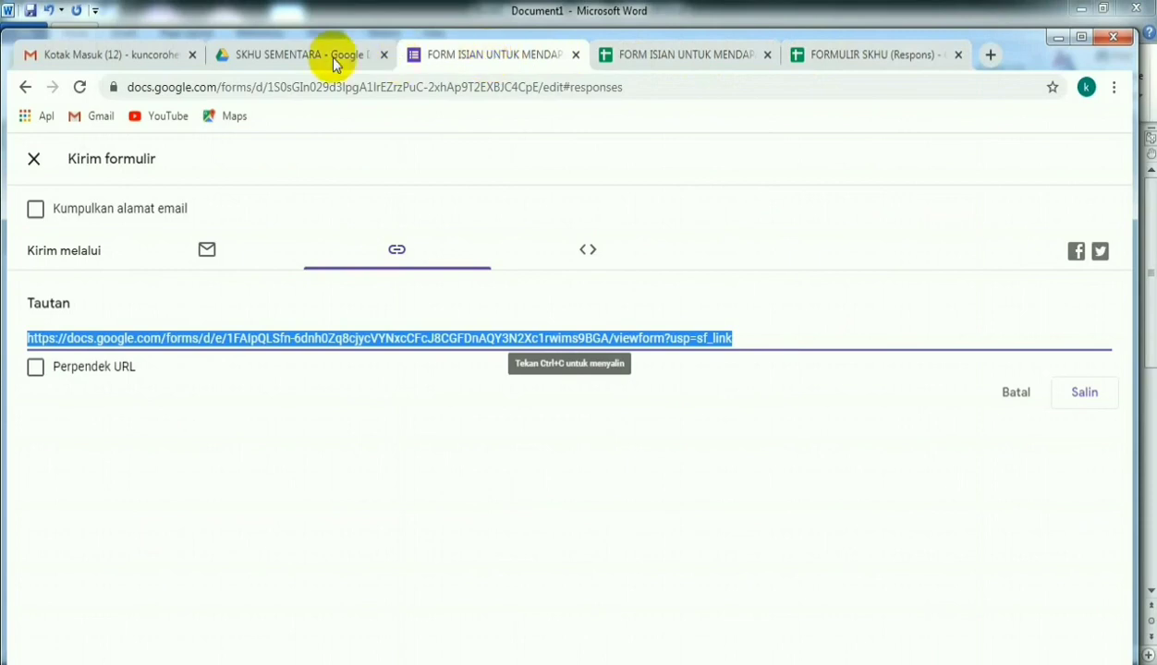
click(296, 57)
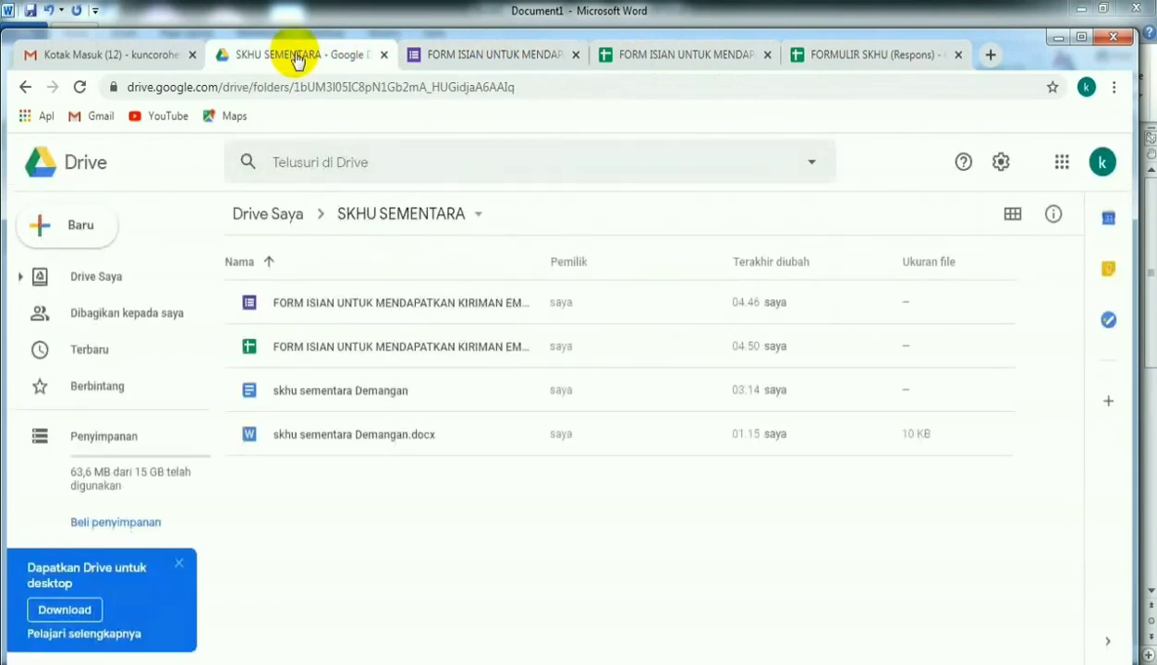
double_click(325, 392)
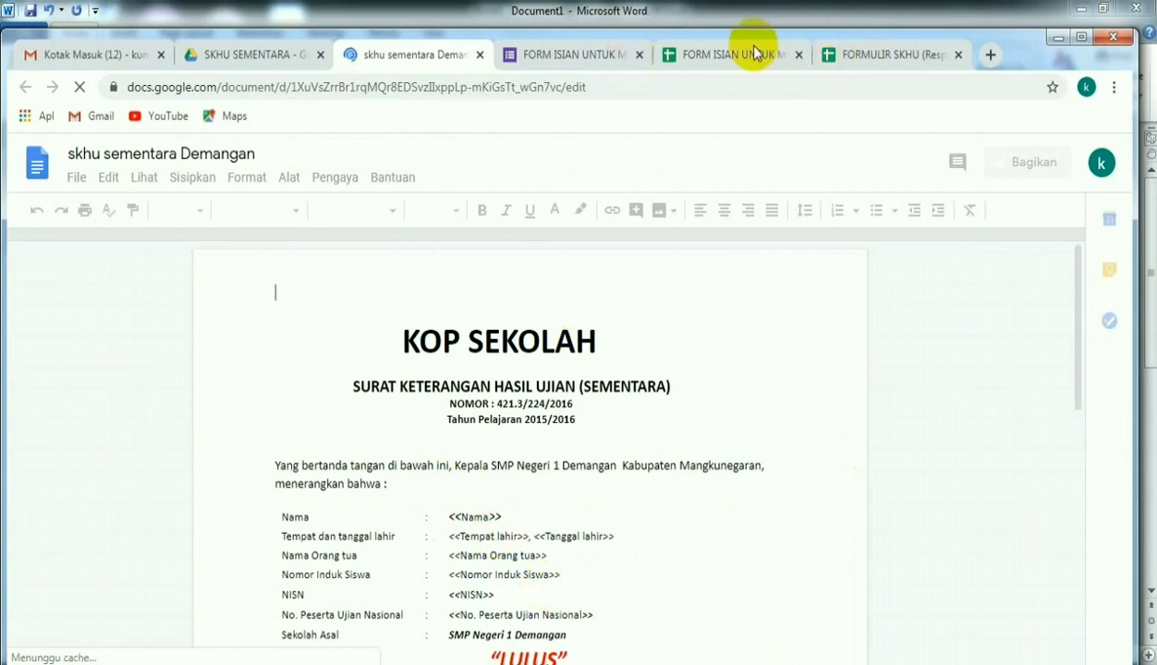
- Launch the Autocrat add-on in the FORM ISIAN response spreadsheet and start a new merge job
click(735, 54)
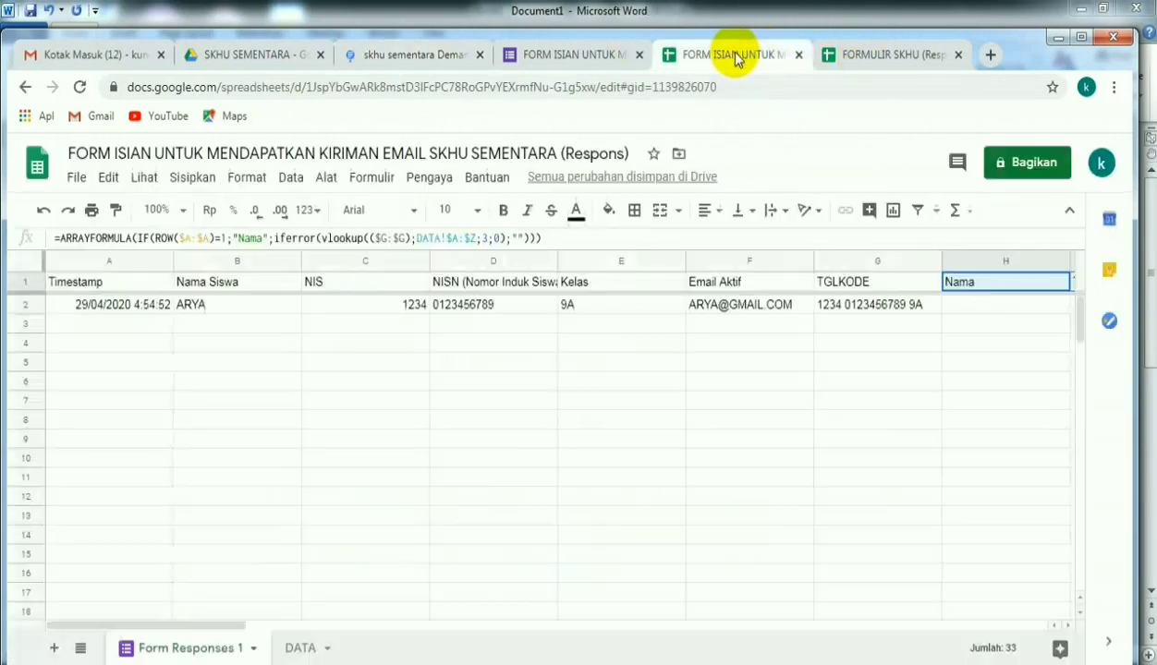
click(434, 183)
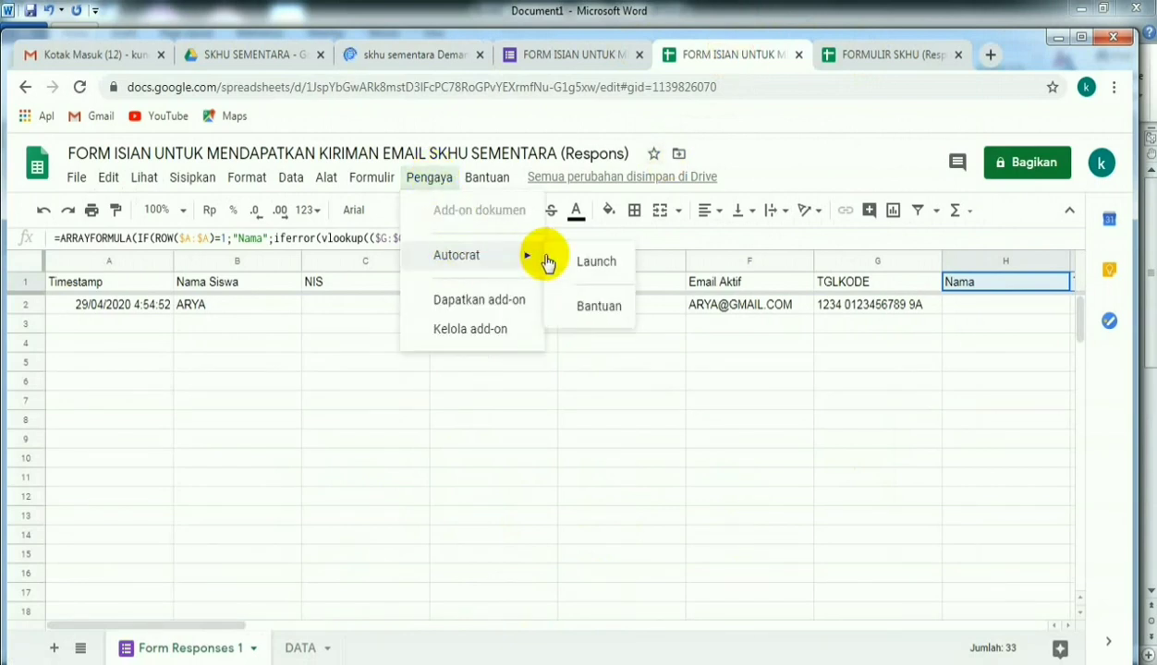
click(578, 264)
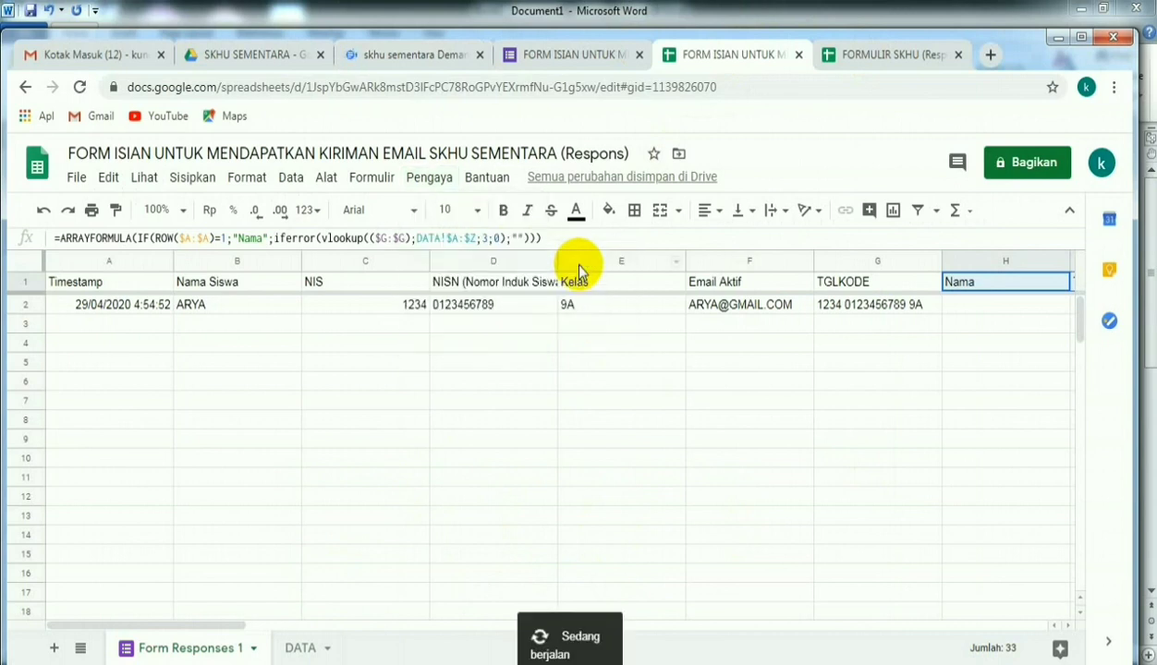
click(826, 575)
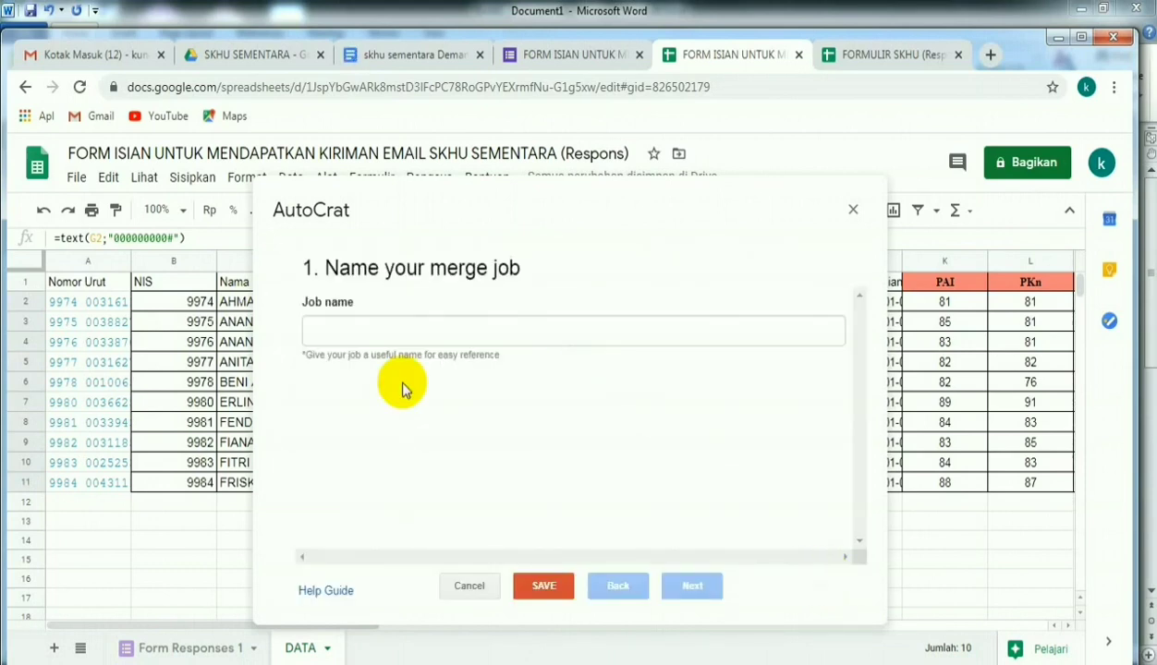
- Name the merge job SKHU SEMENTARA and continue to the template choice
click(343, 333)
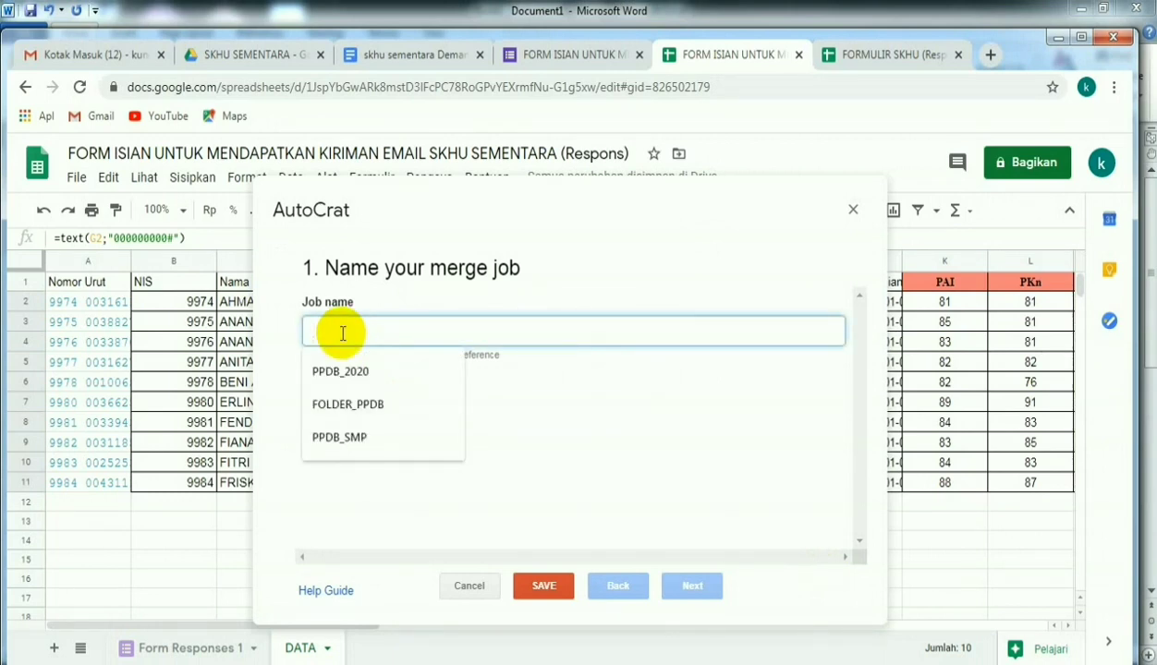
text(SKHU SE)
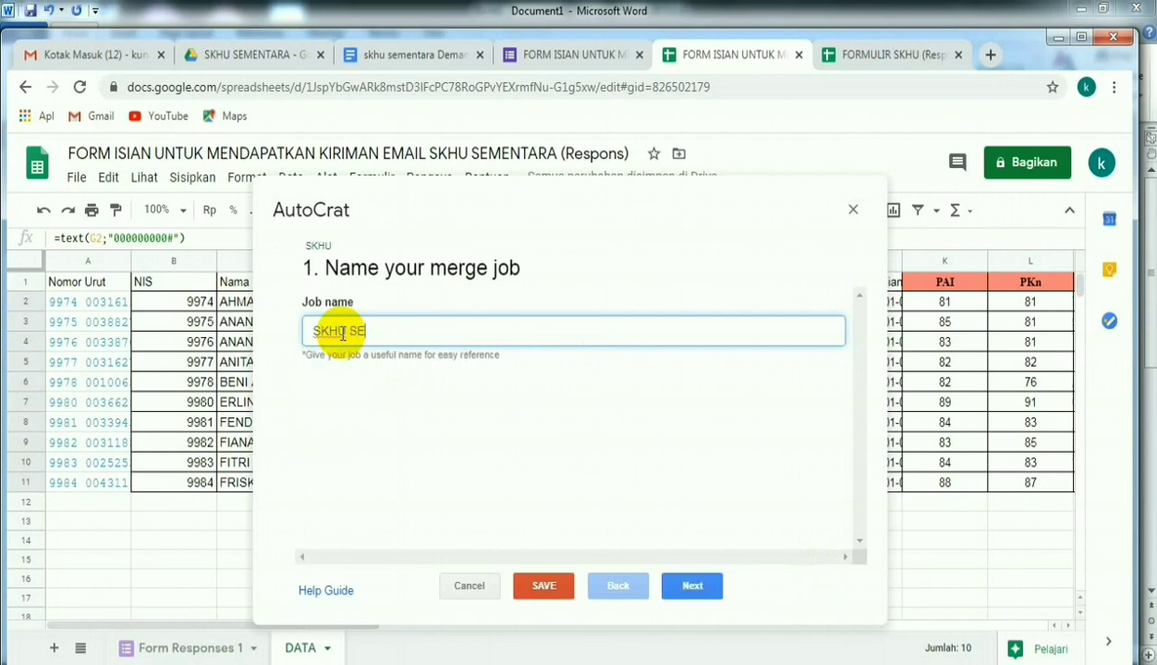
text(MENTARA)
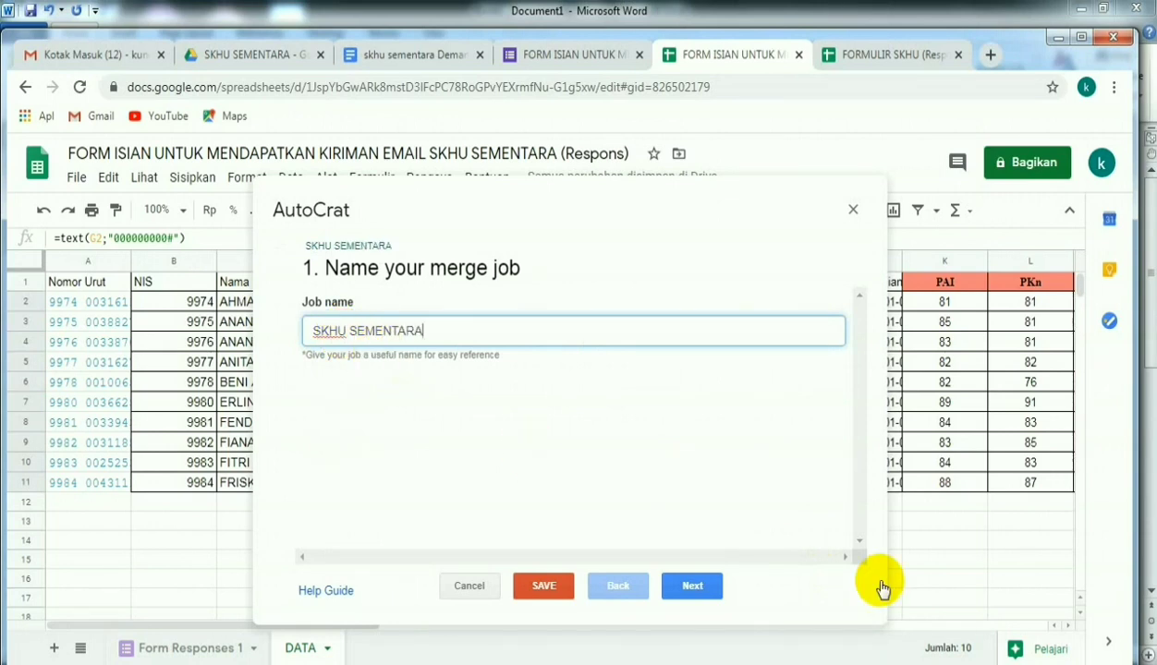
click(701, 588)
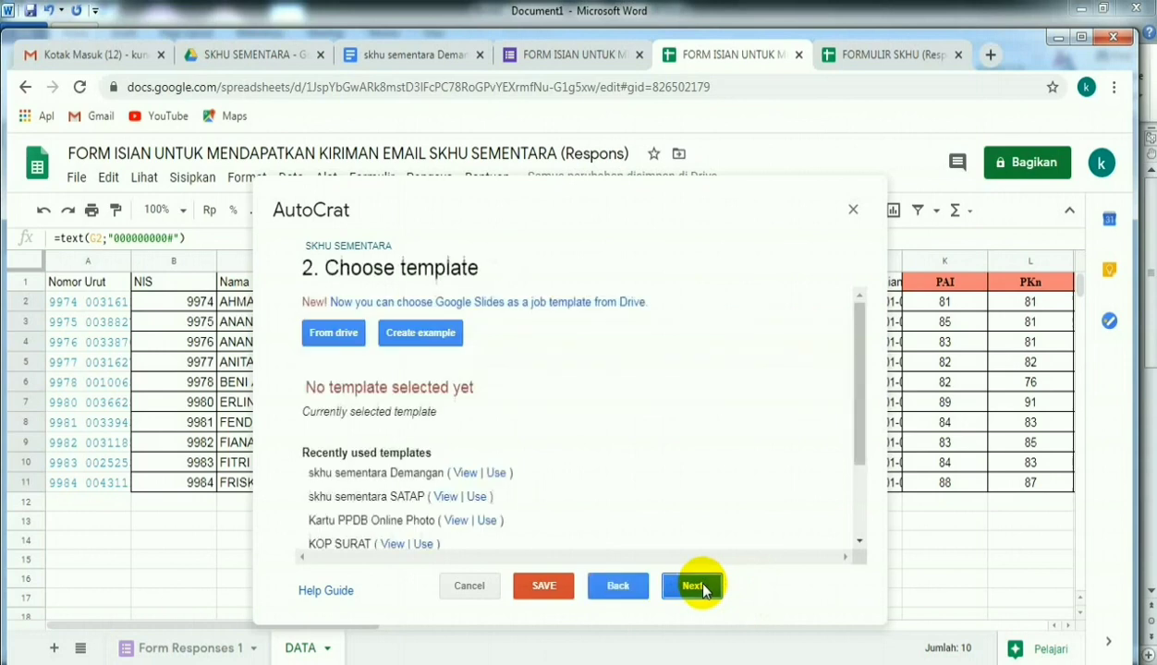
- Choose skhu sementara Demangan from Drive as the merge template and accept the tag-to-column mapping for Form Responses 1
click(334, 335)
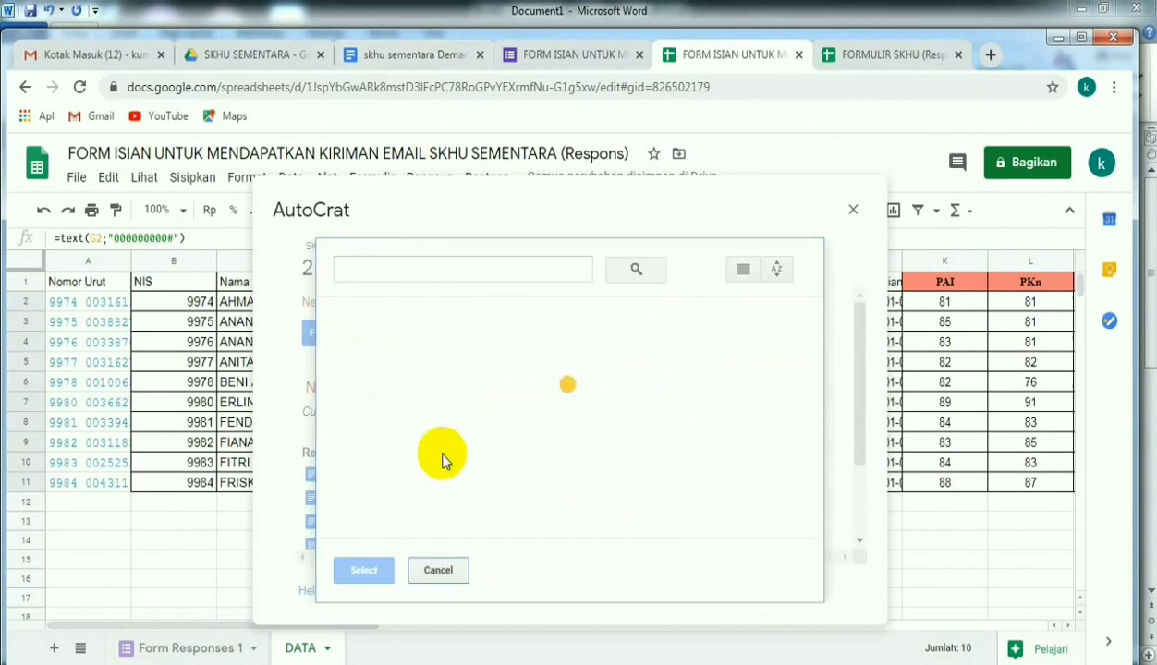
click(577, 497)
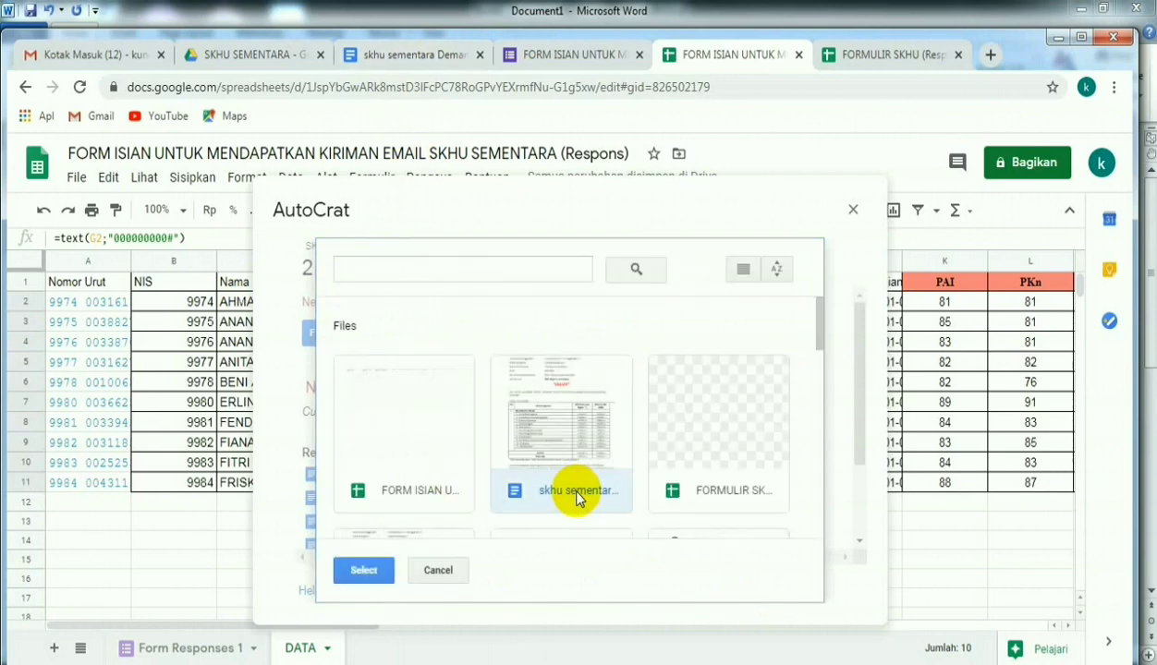
click(364, 570)
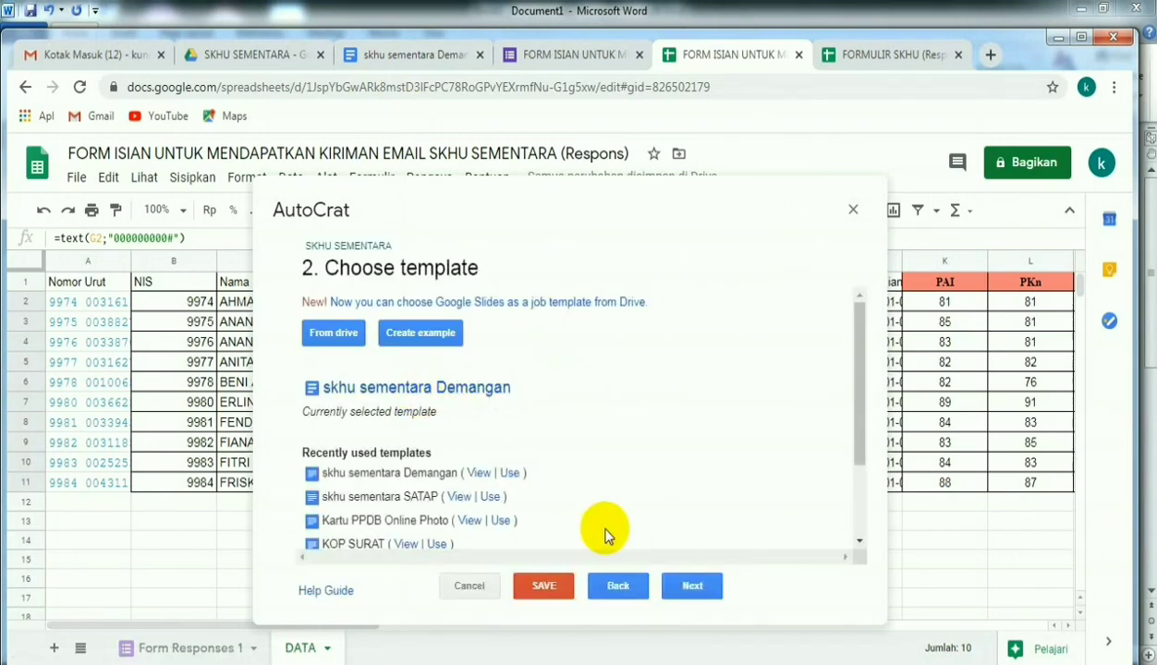
click(695, 589)
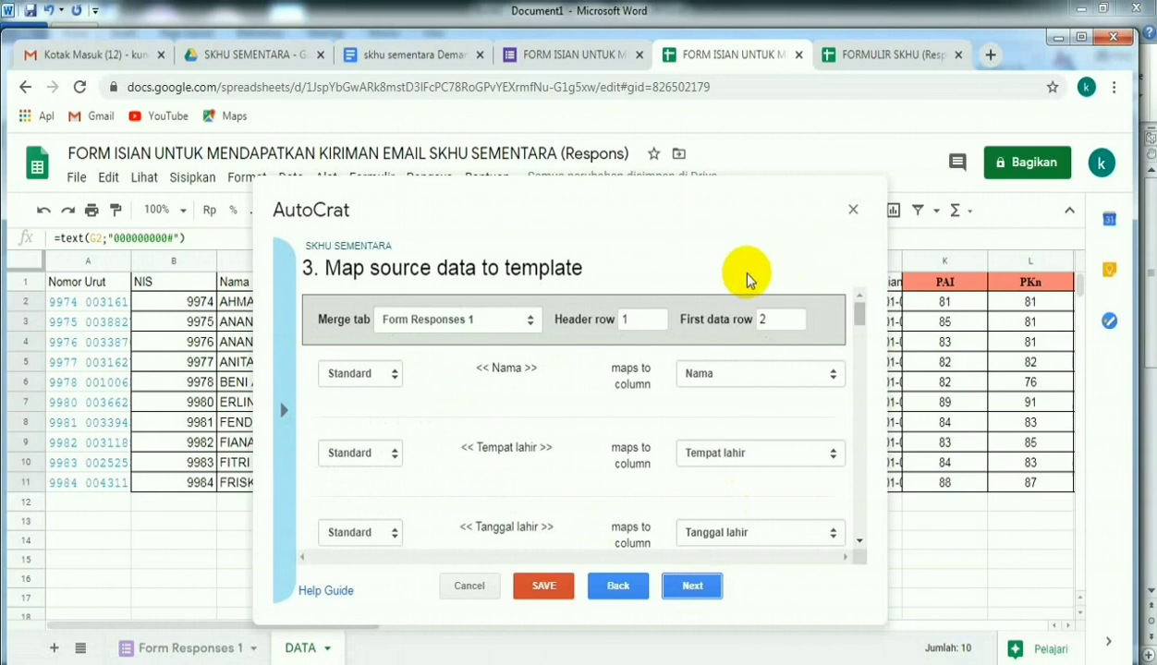
click(702, 594)
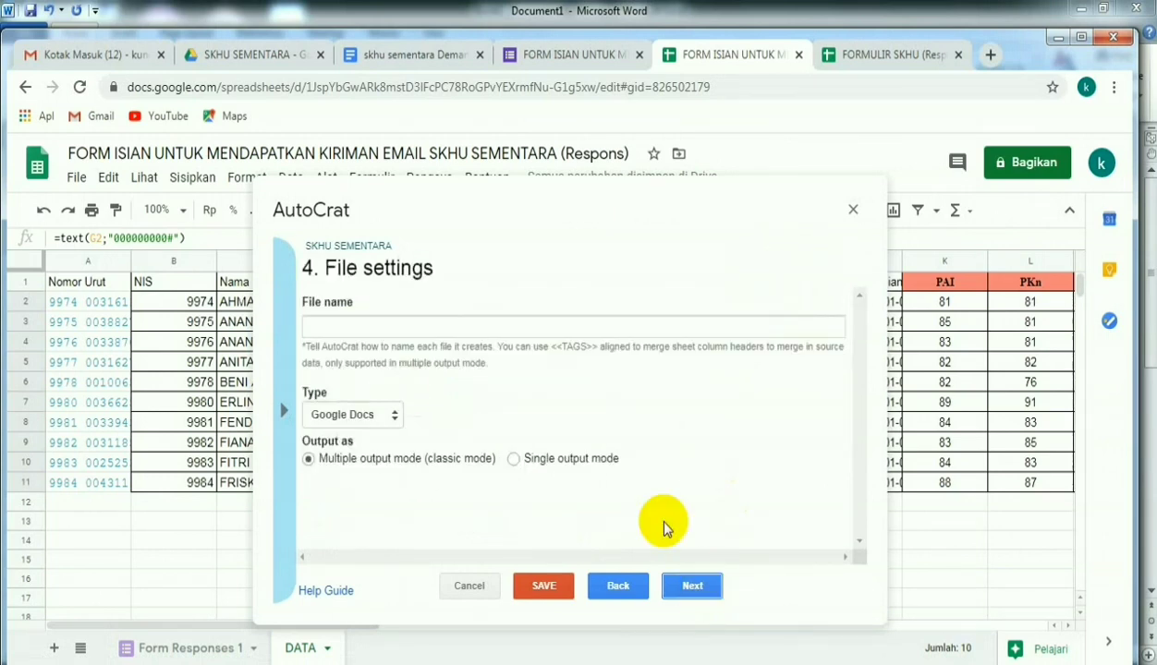
- Set the merged file name to SKHU <<Nama>> with PDF as the file type, and continue to the destination folder choice
click(330, 324)
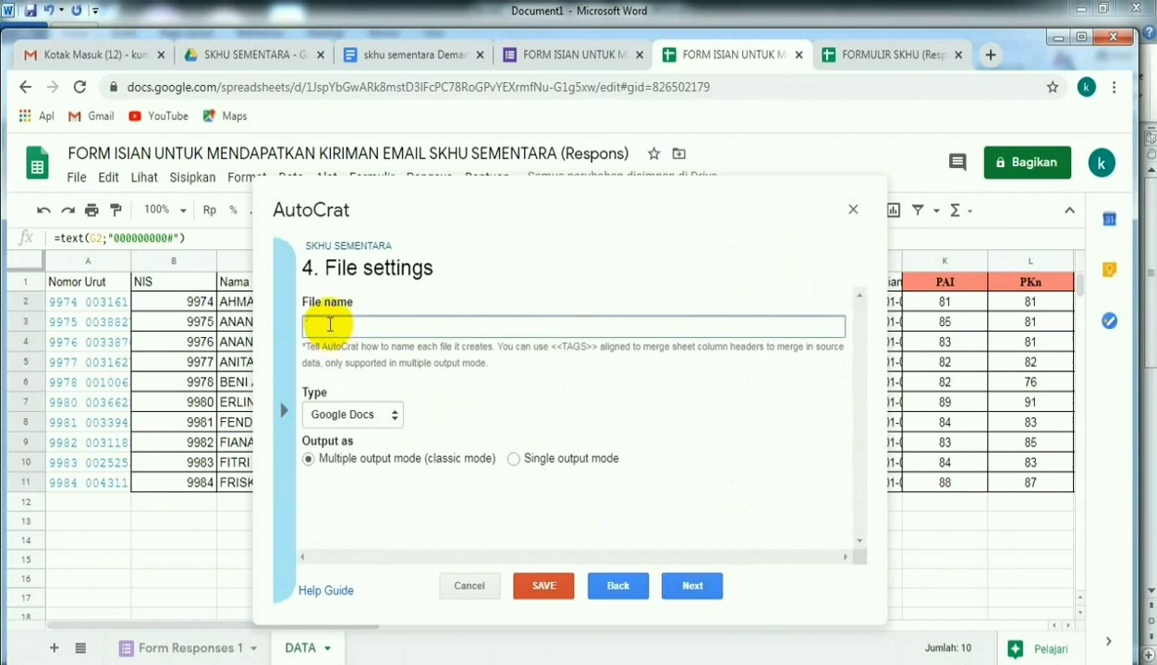
text(SKHU)
text(<<Nama>>)
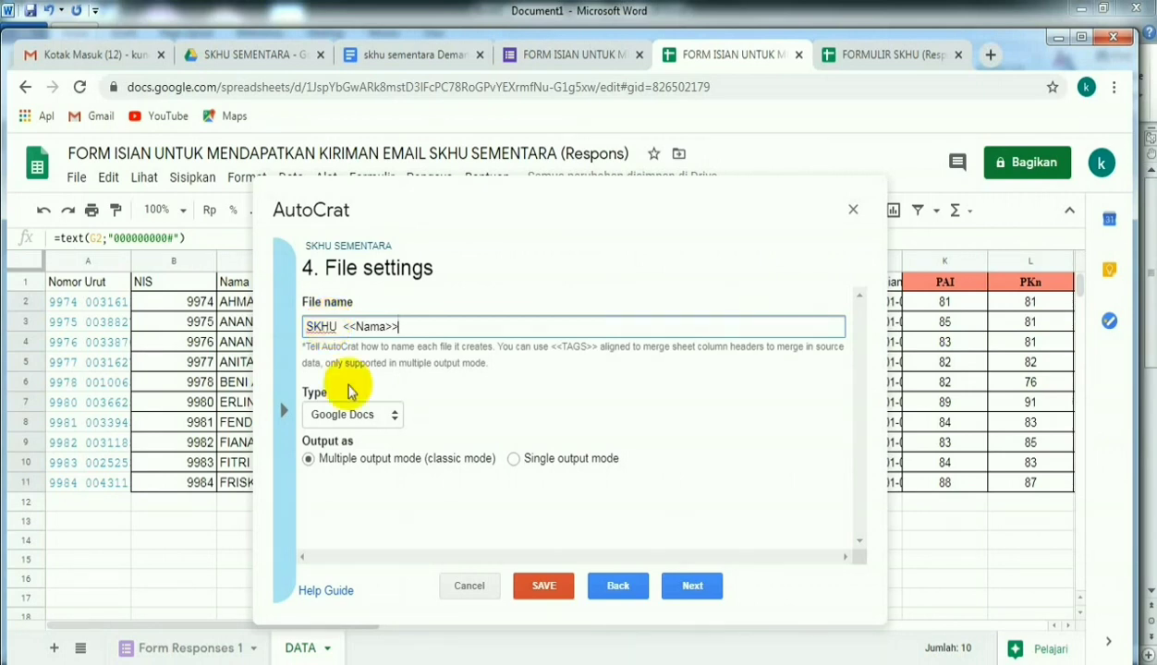
click(394, 416)
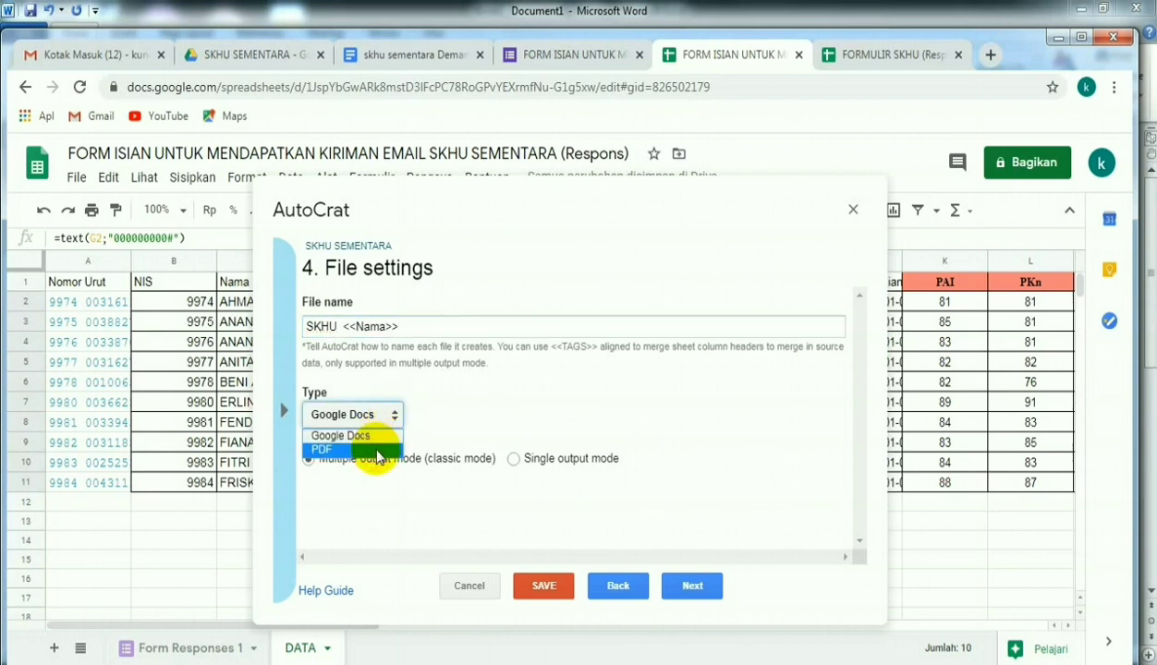
click(378, 451)
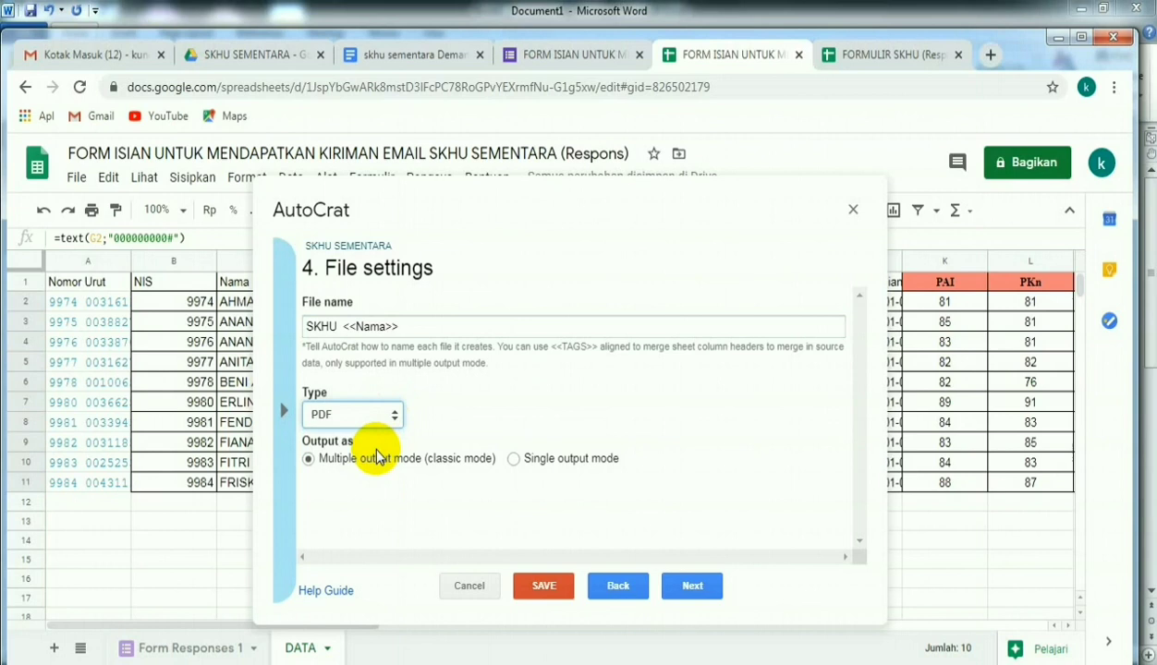
click(691, 589)
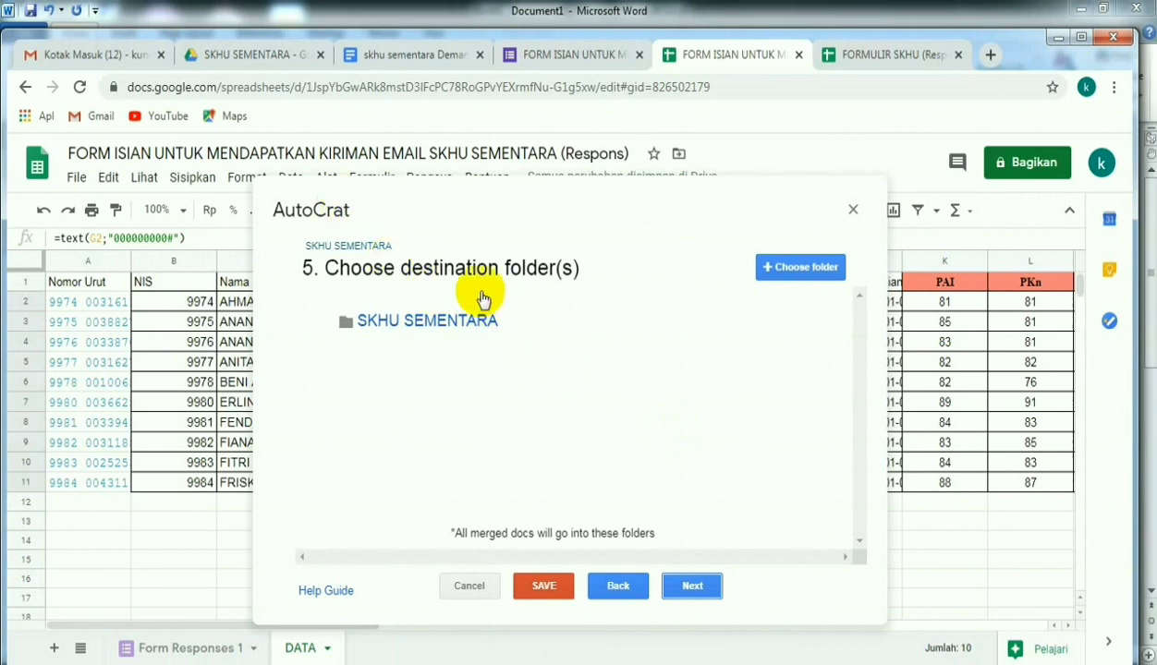
- Create a new folder named FILE TERKIRIM inside the SKHU SEMENTARA folder in Drive
click(270, 58)
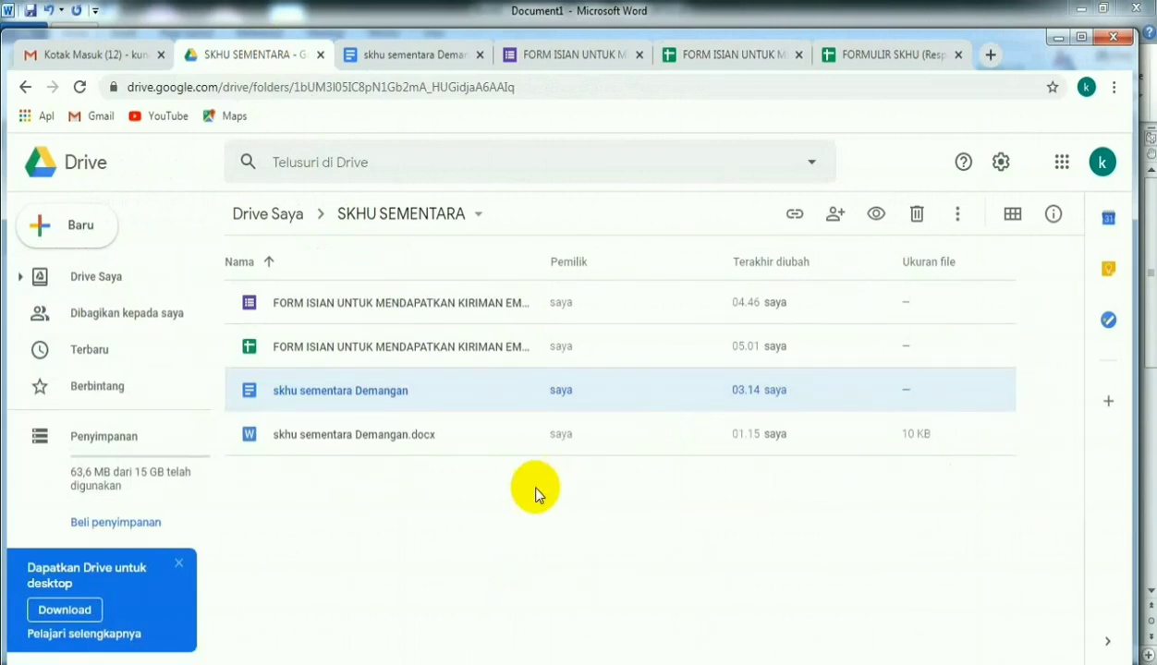
right_click(390, 494)
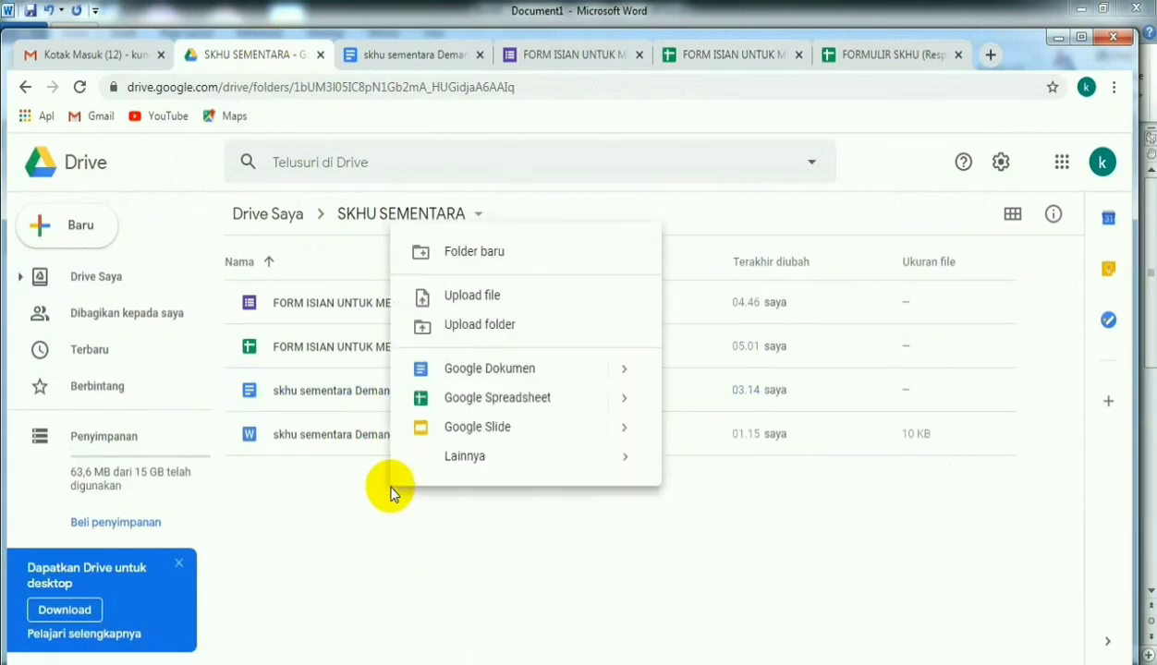
click(465, 258)
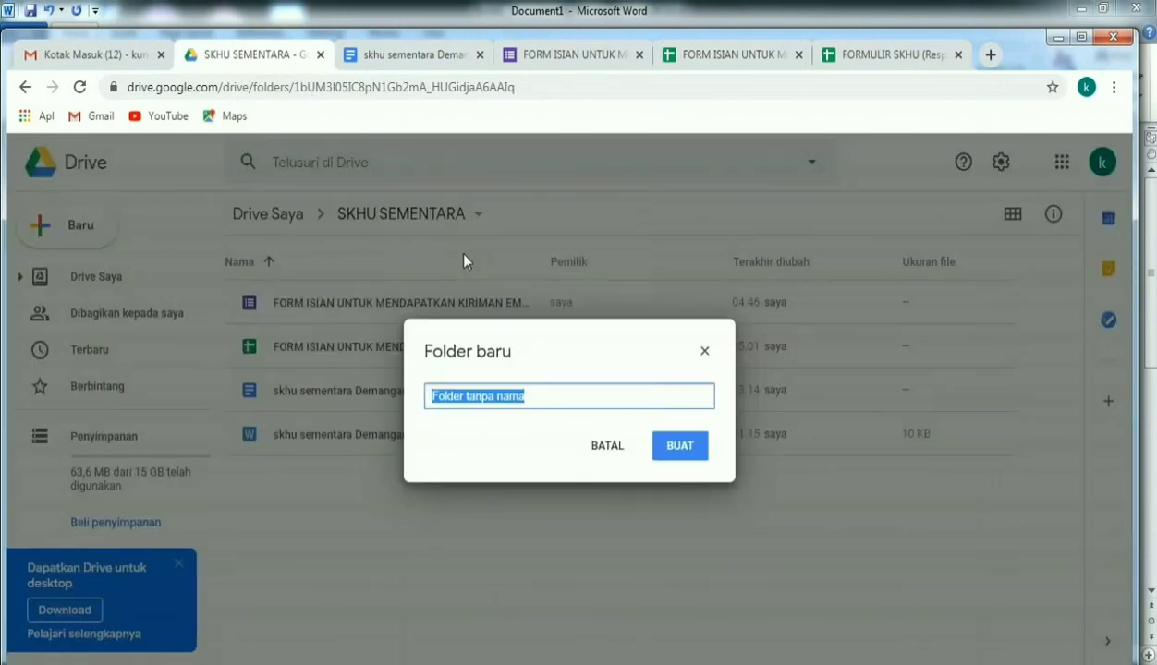
text(FILE TER)
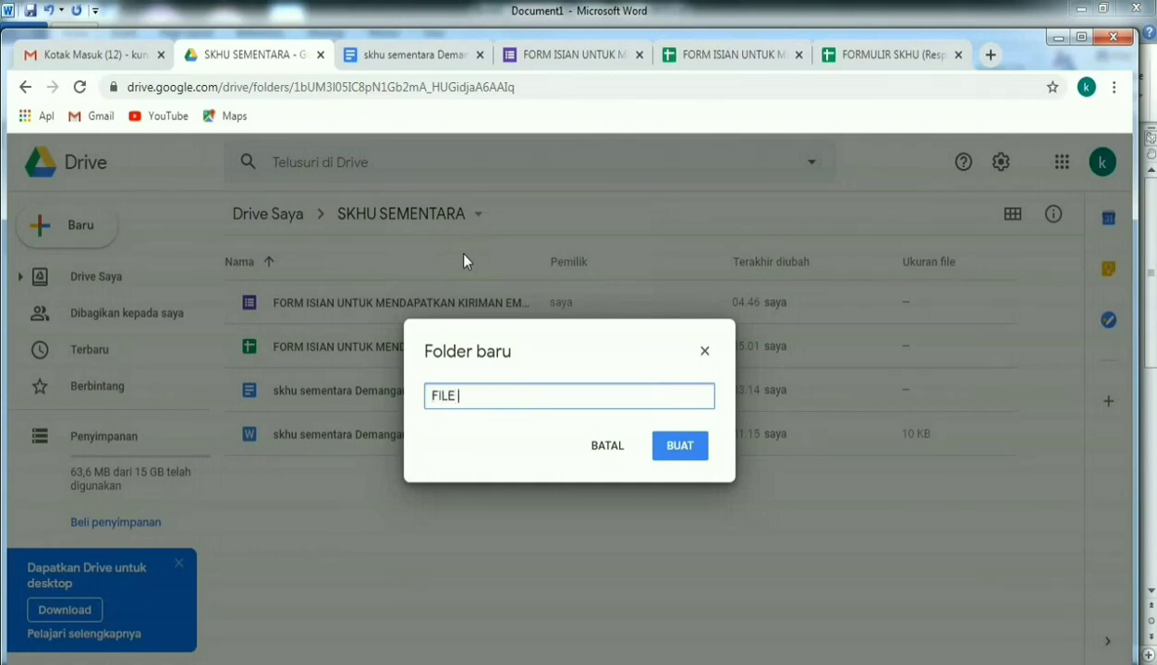
text(KIRIM)
click(683, 449)
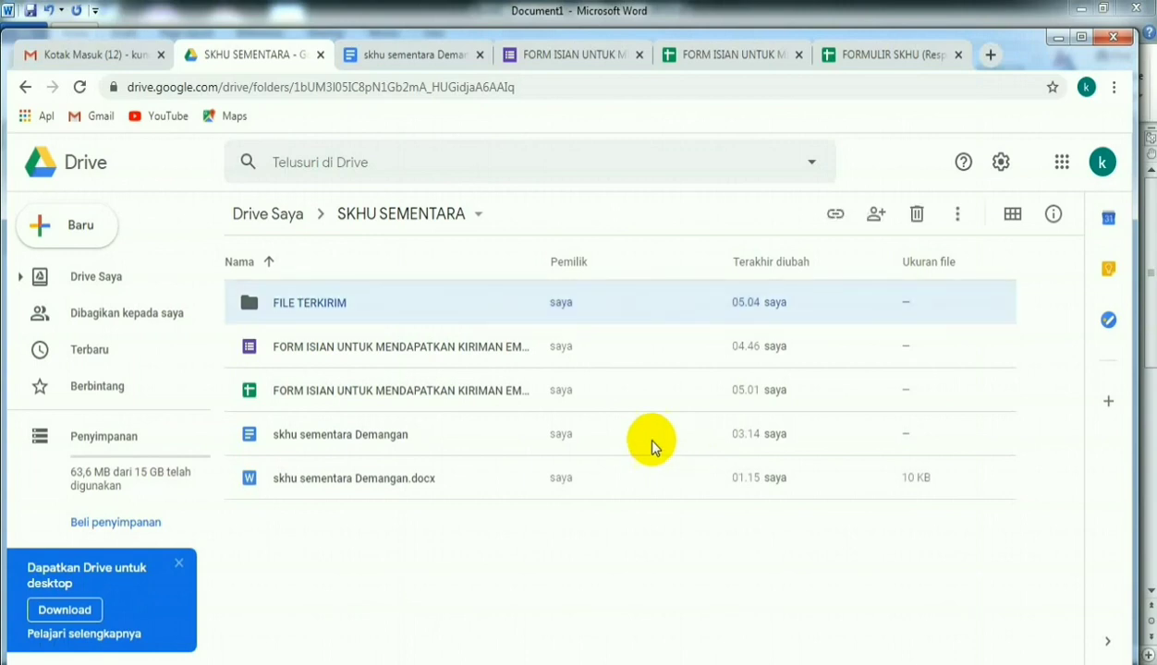
- Back in the Autocrat job, replace the SKHU SEMENTARA destination folder with FILE TERKIRIM
click(685, 57)
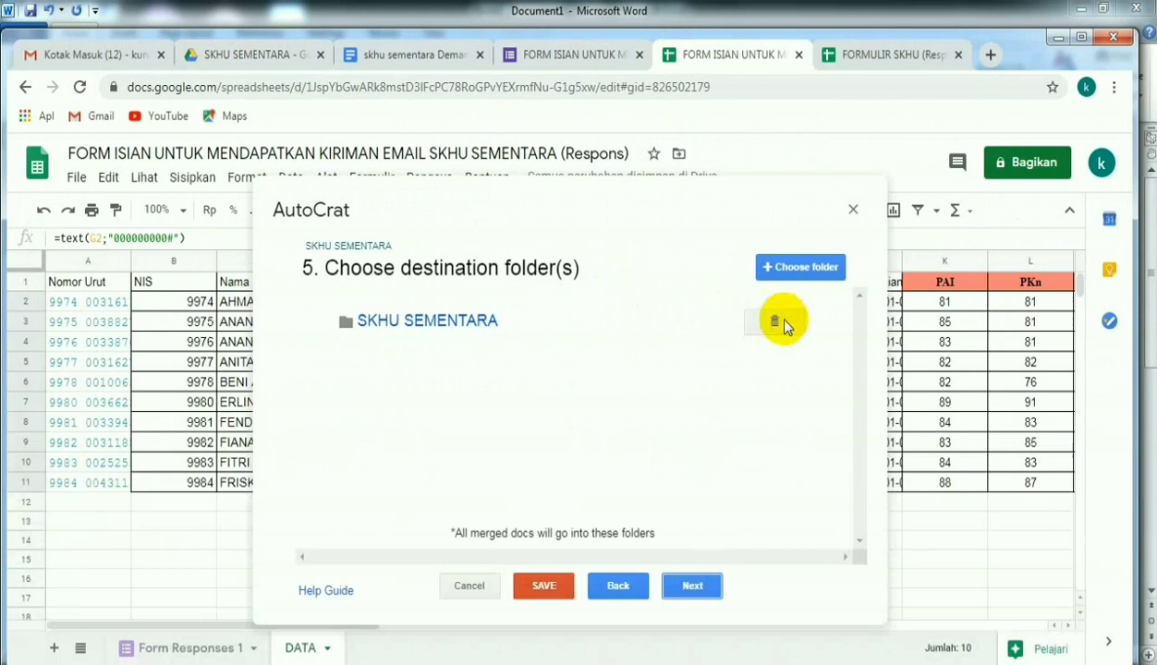
click(774, 324)
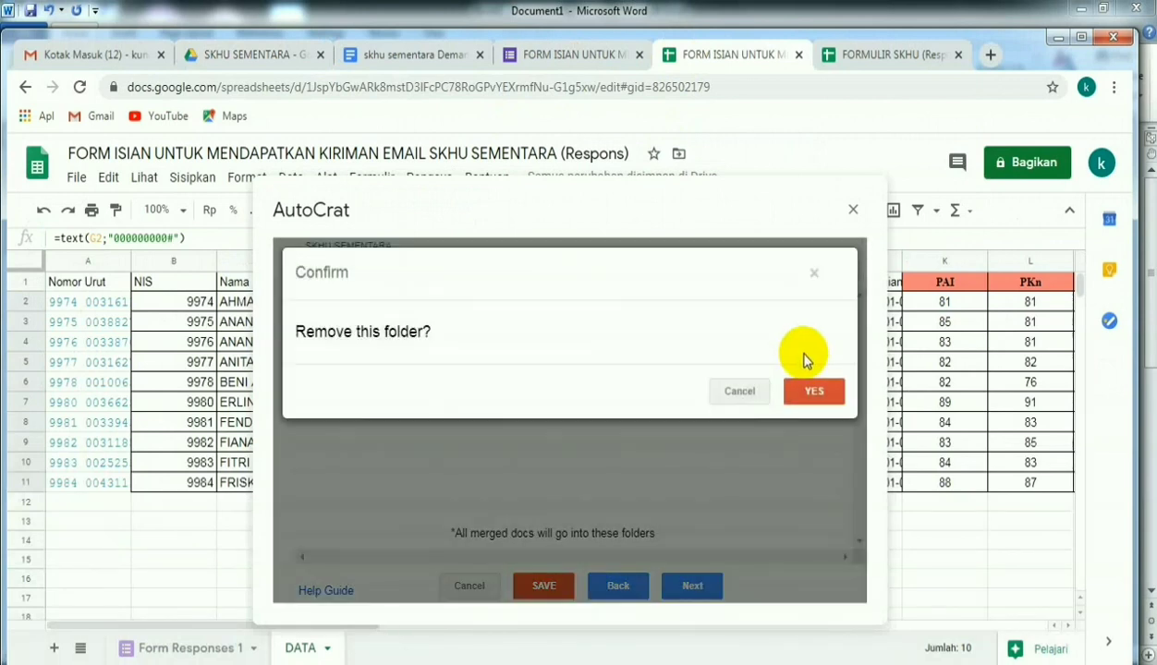
click(813, 393)
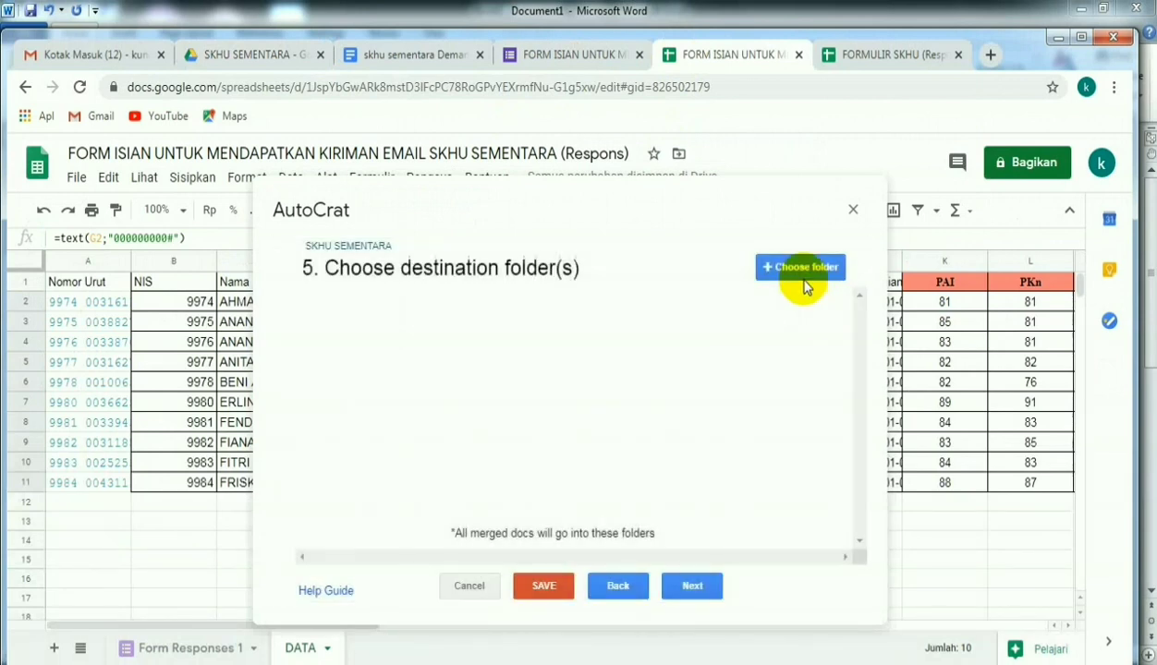
click(800, 270)
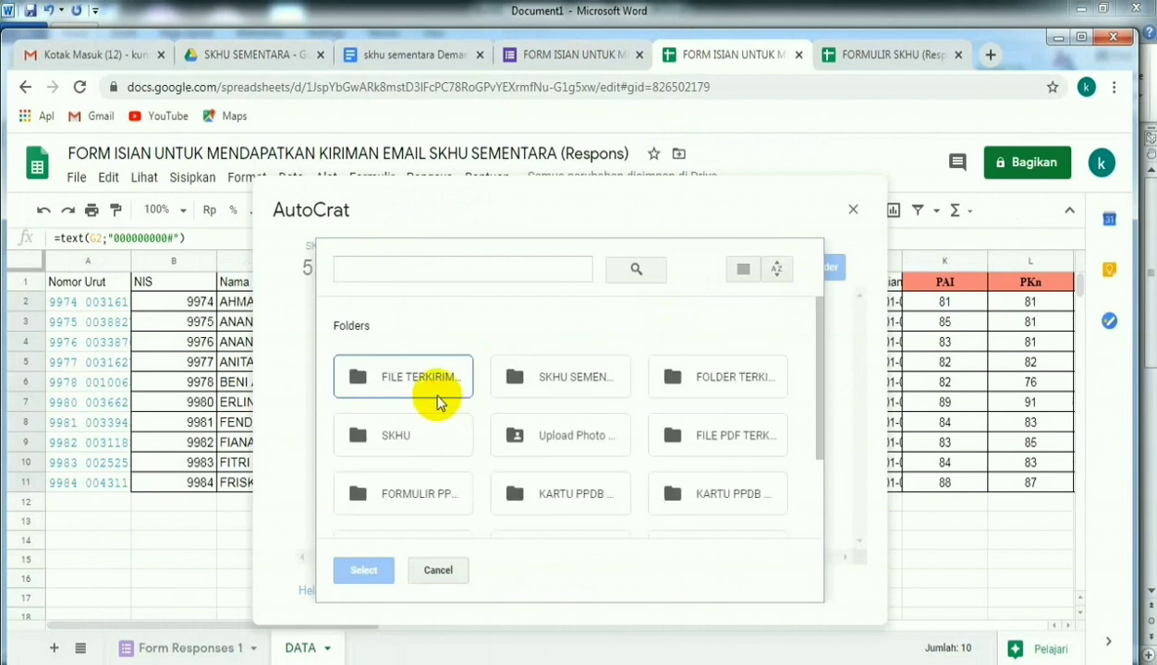
click(434, 377)
click(363, 570)
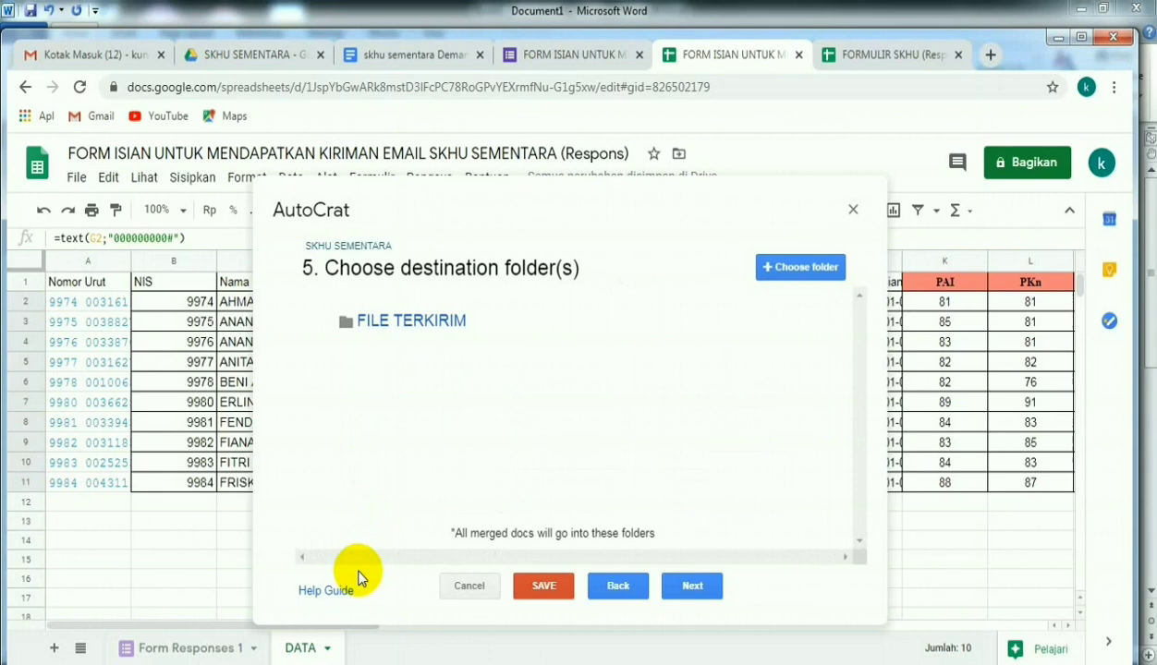
- Continue past the optional settings without adding a merge condition, and enable sharing of the merged document
click(690, 588)
click(690, 588)
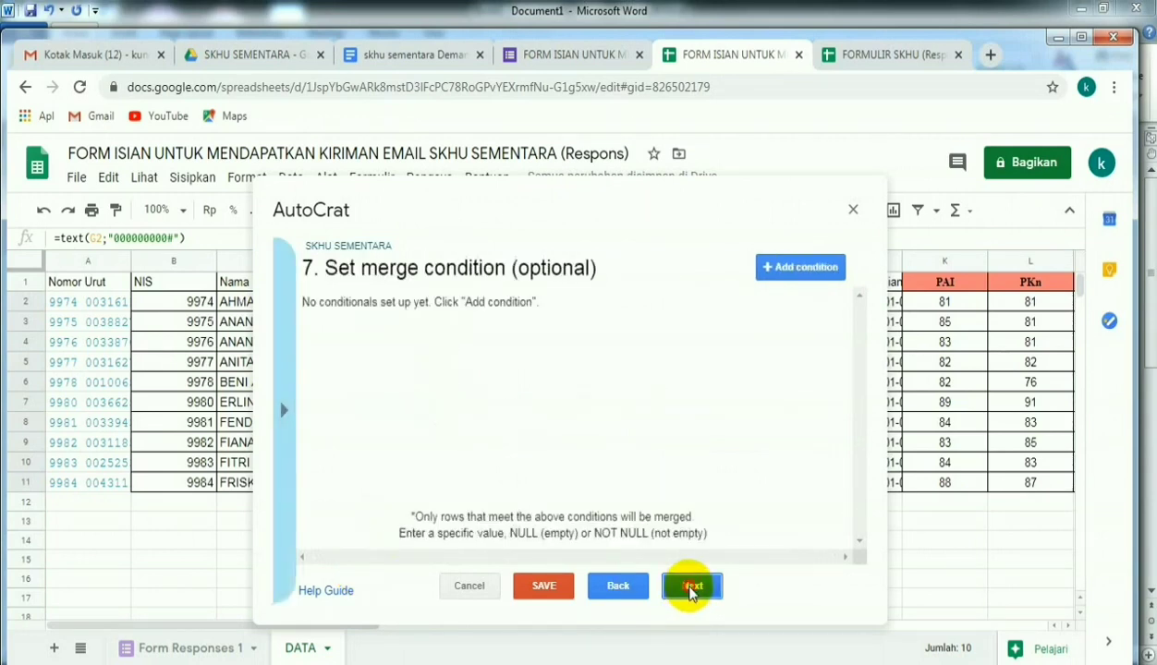
click(690, 588)
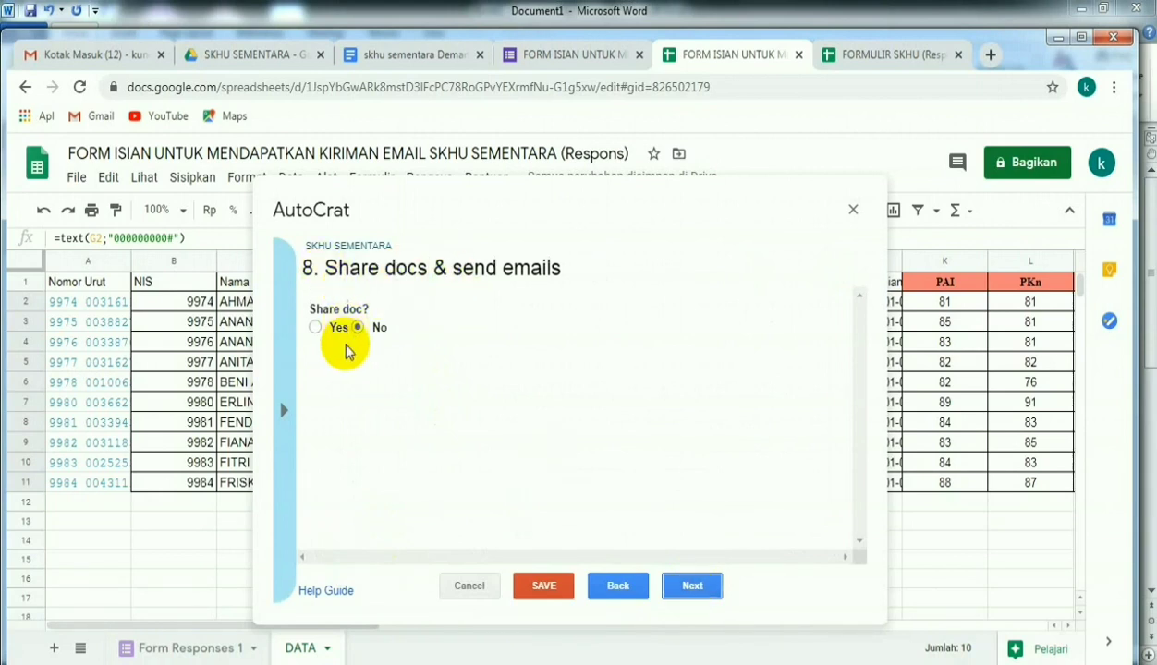
click(315, 328)
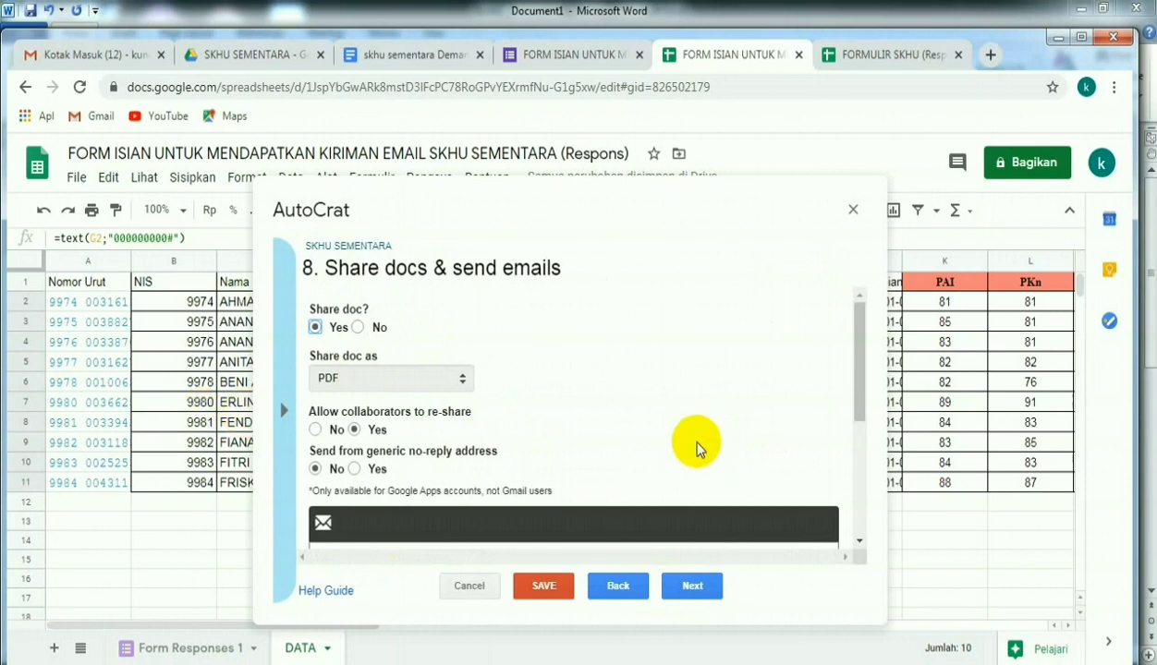
- Set the e-mail recipient to the merge tag <<Email Aktif>>
drag(865, 407, 860, 497)
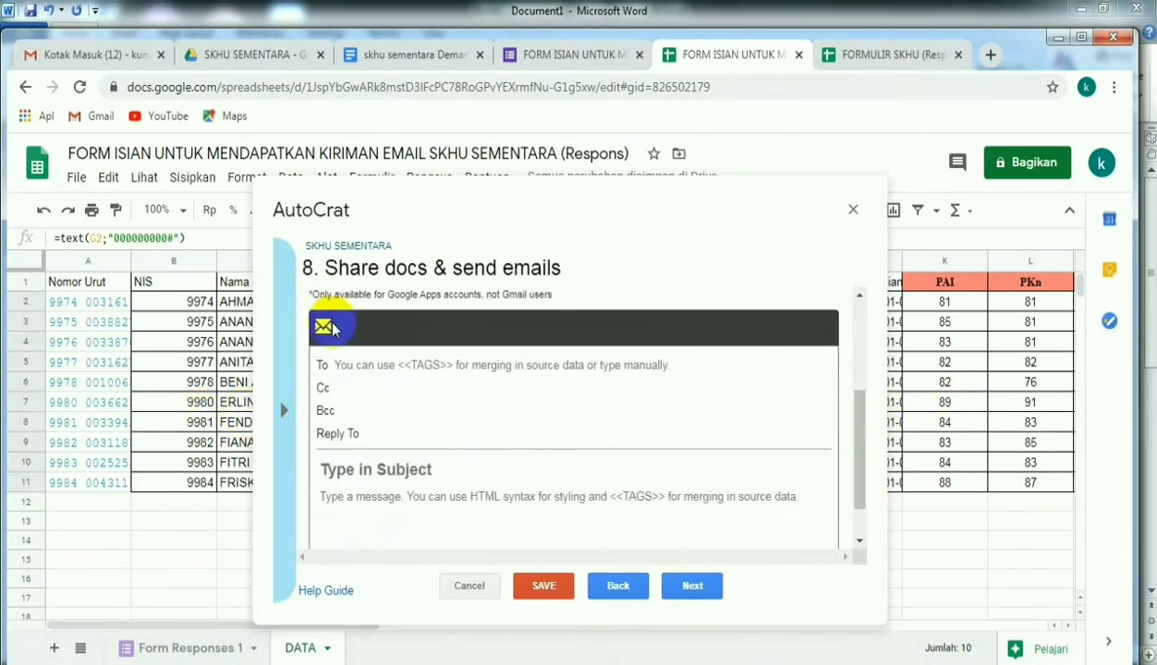
click(374, 365)
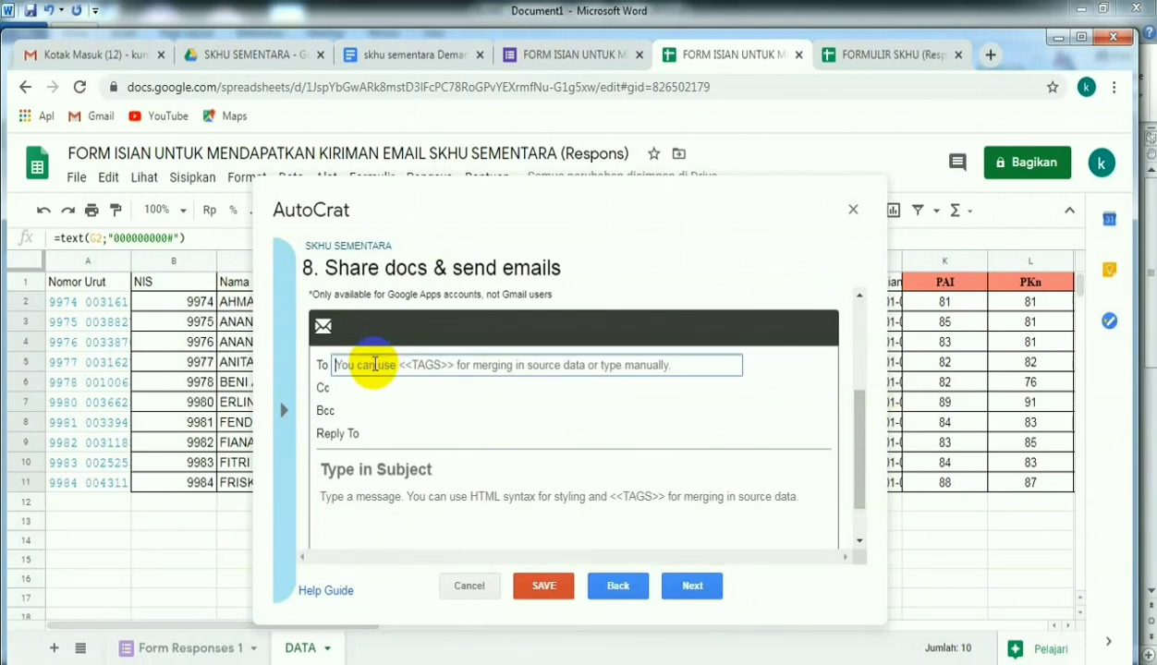
text(<<)
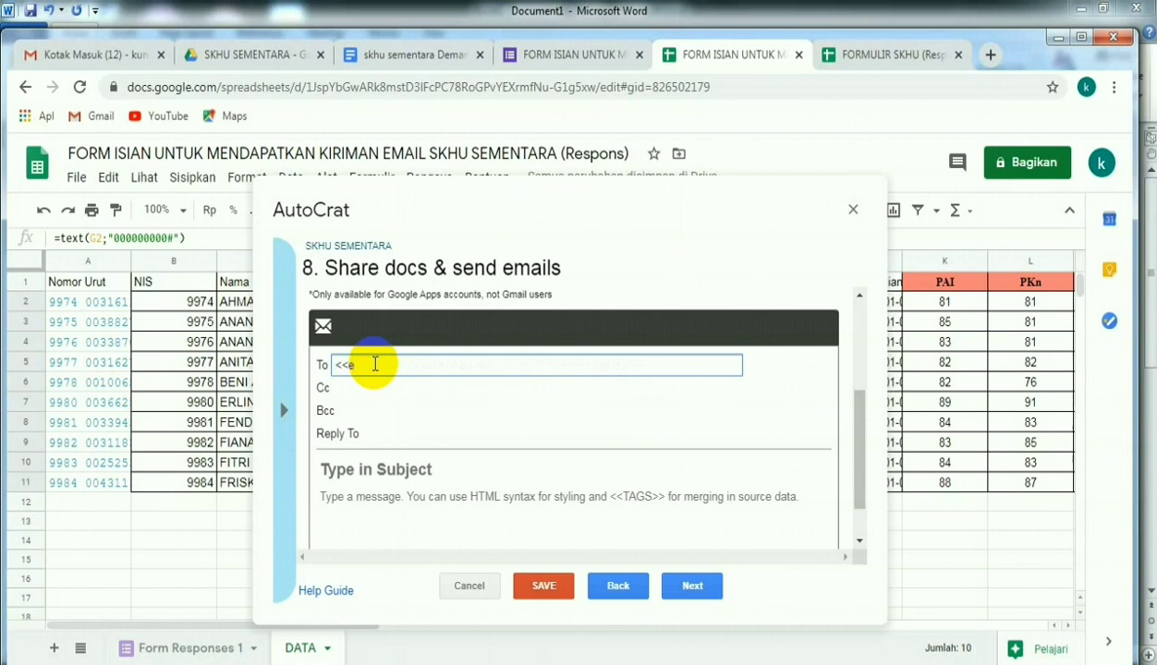
text(Email Aktif>>)
- Enter SKHU SEMENTARA as the e-mail subject
click(354, 470)
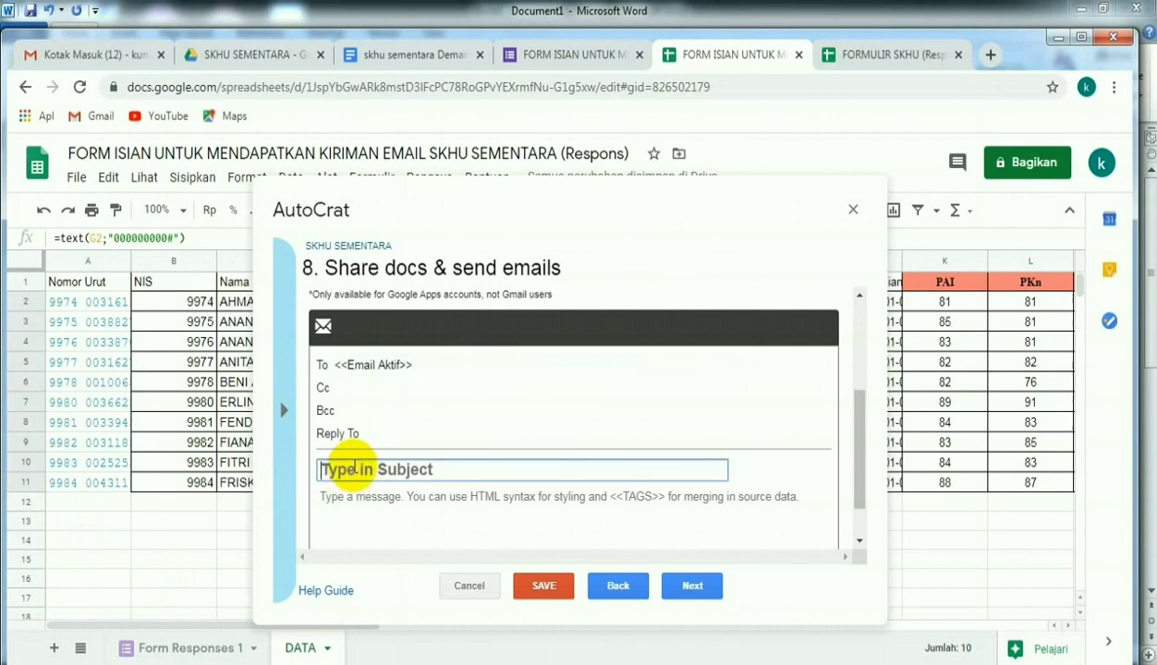
text(SKHU)
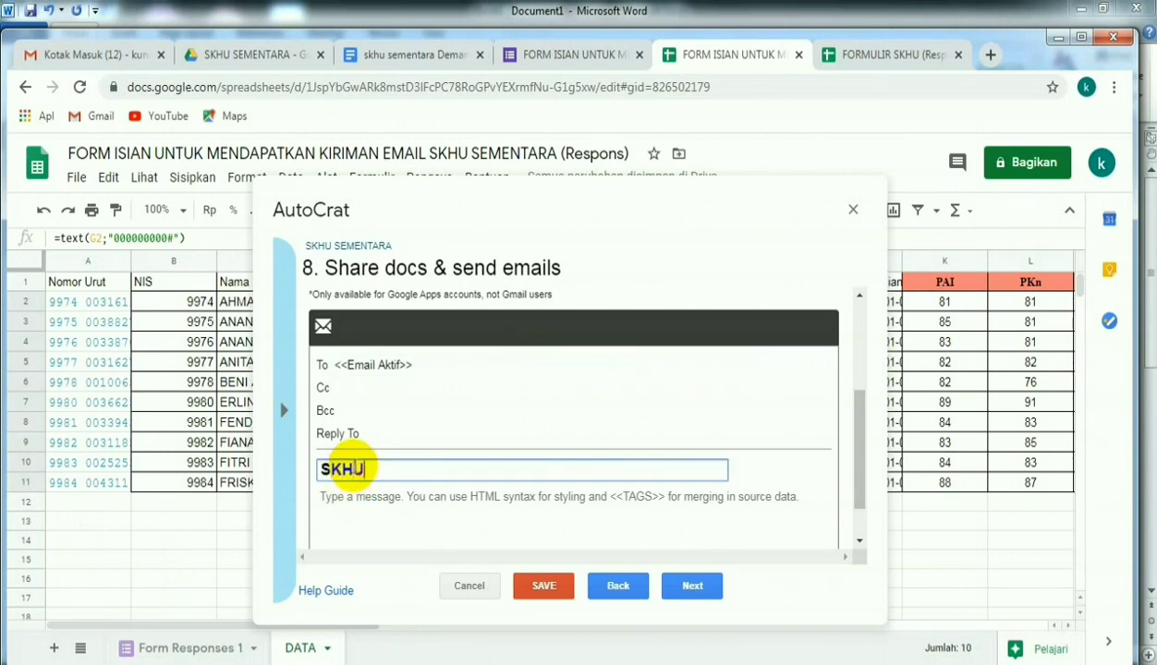
text( SEMENTARA)
- Write the e-mail message "Ini SKHU Sementara, tolong dicetak dan dipergunakan sebagaimana mestinya."
click(376, 513)
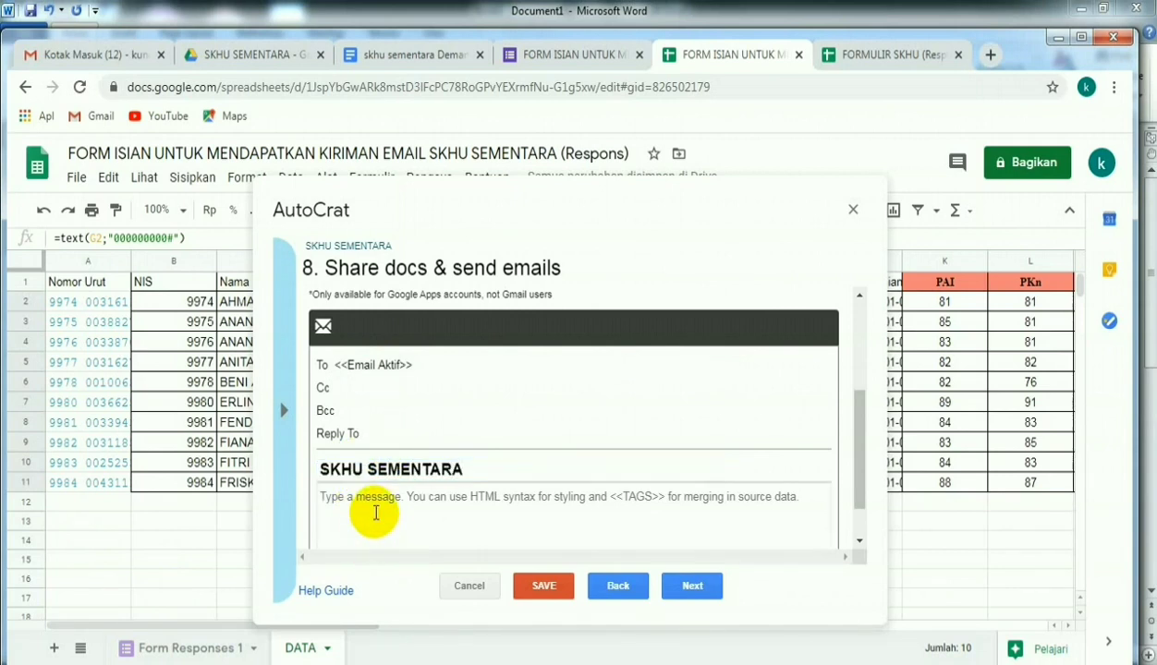
text(Ini)
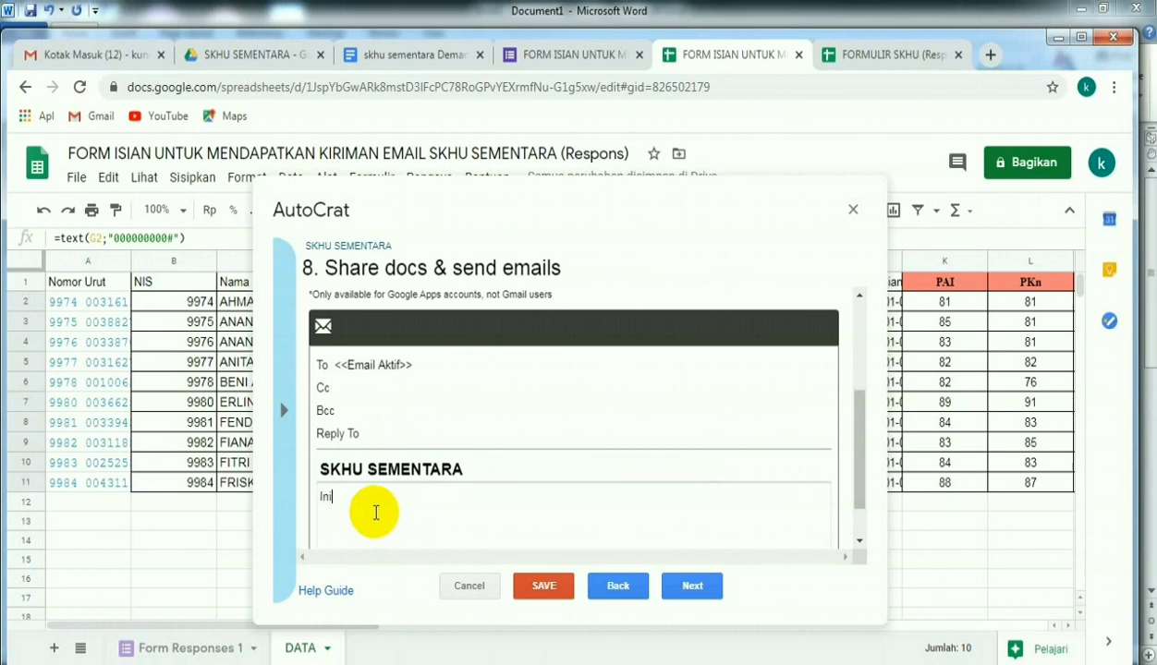
text( SKHU Sementara, tolong dicetak dan dipergunakan )
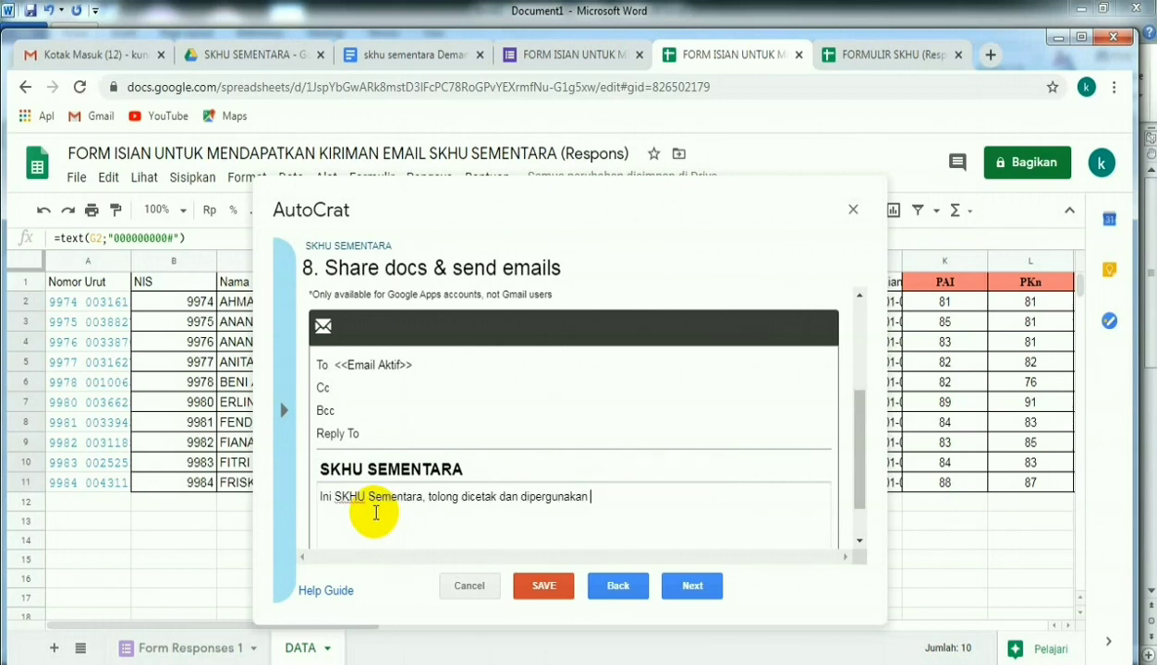
text(sebagaimana mestinya.)
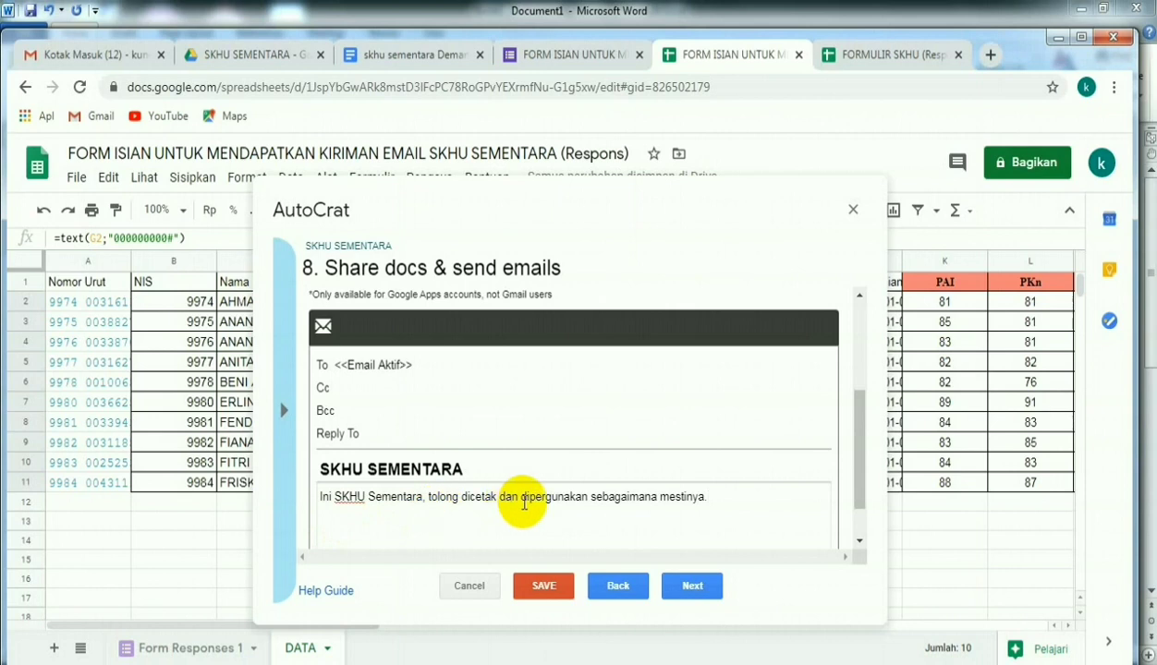
- Enable the form trigger for the SKHU SEMENTARA job, save the job and close Autocrat
click(695, 588)
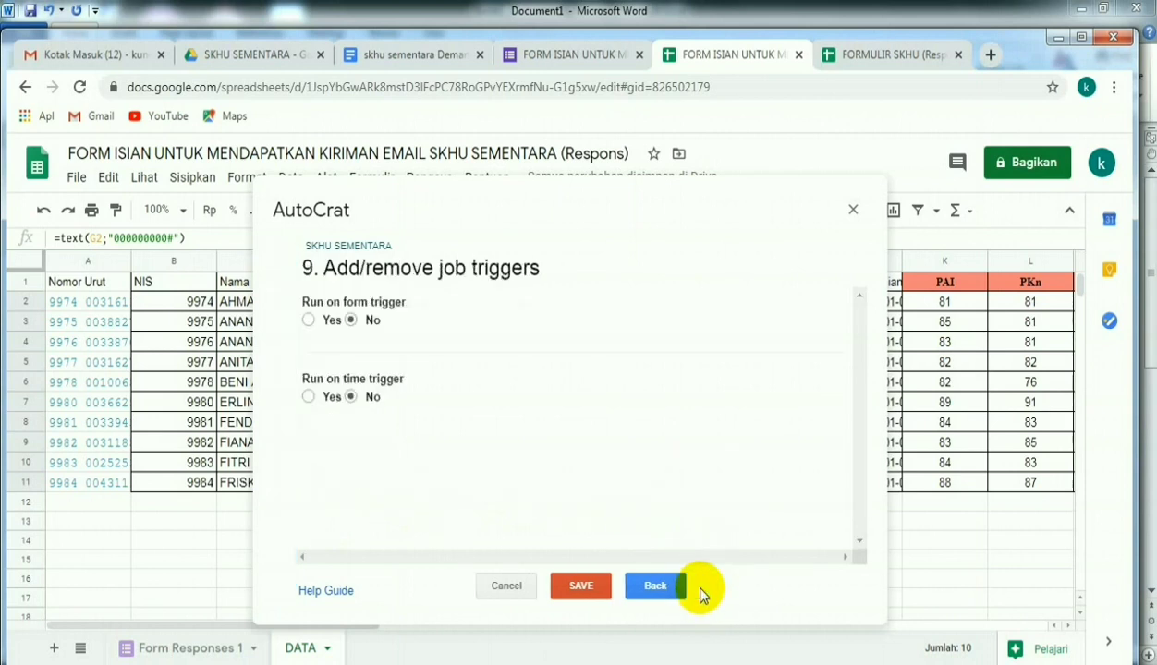
click(308, 319)
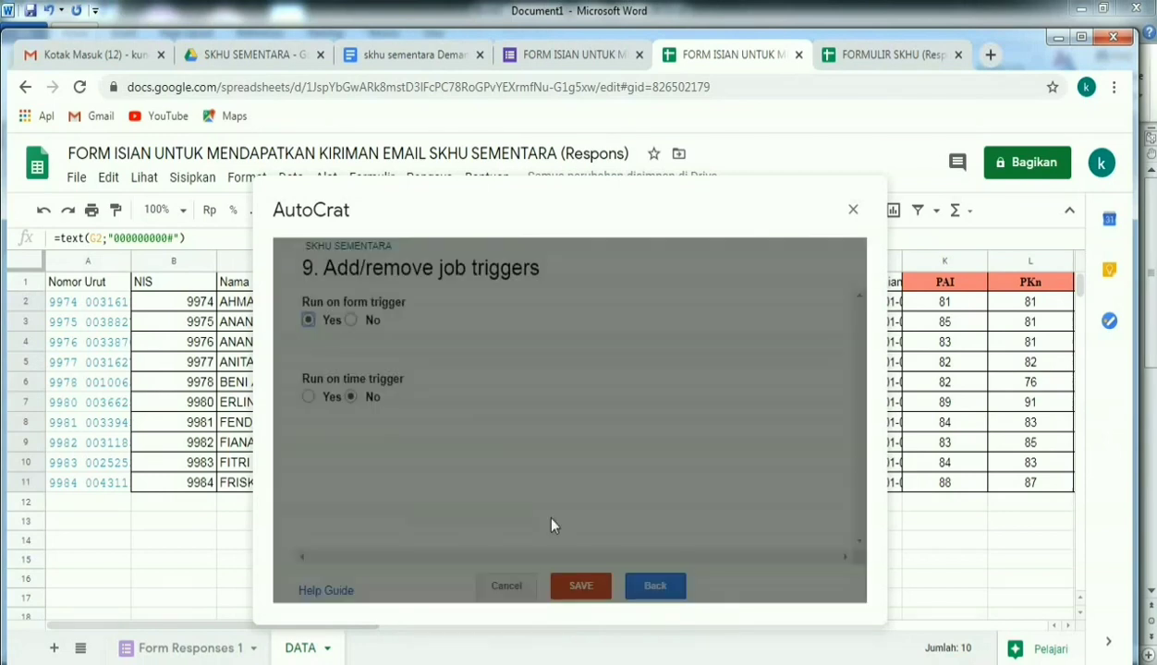
click(813, 407)
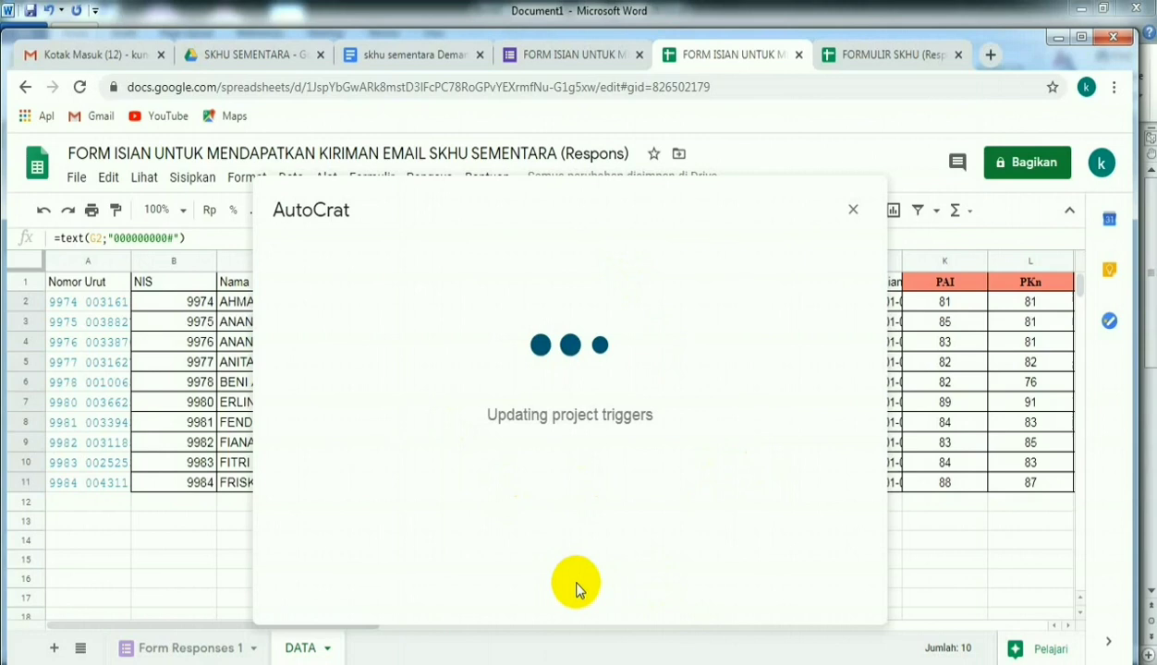
click(584, 586)
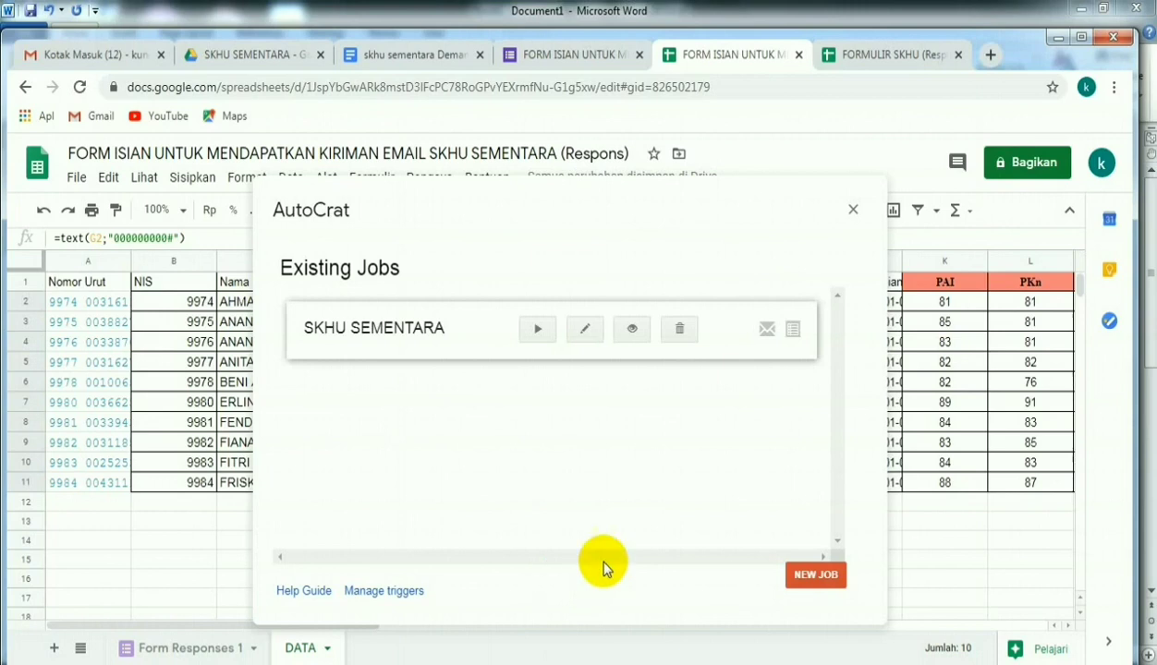
click(852, 211)
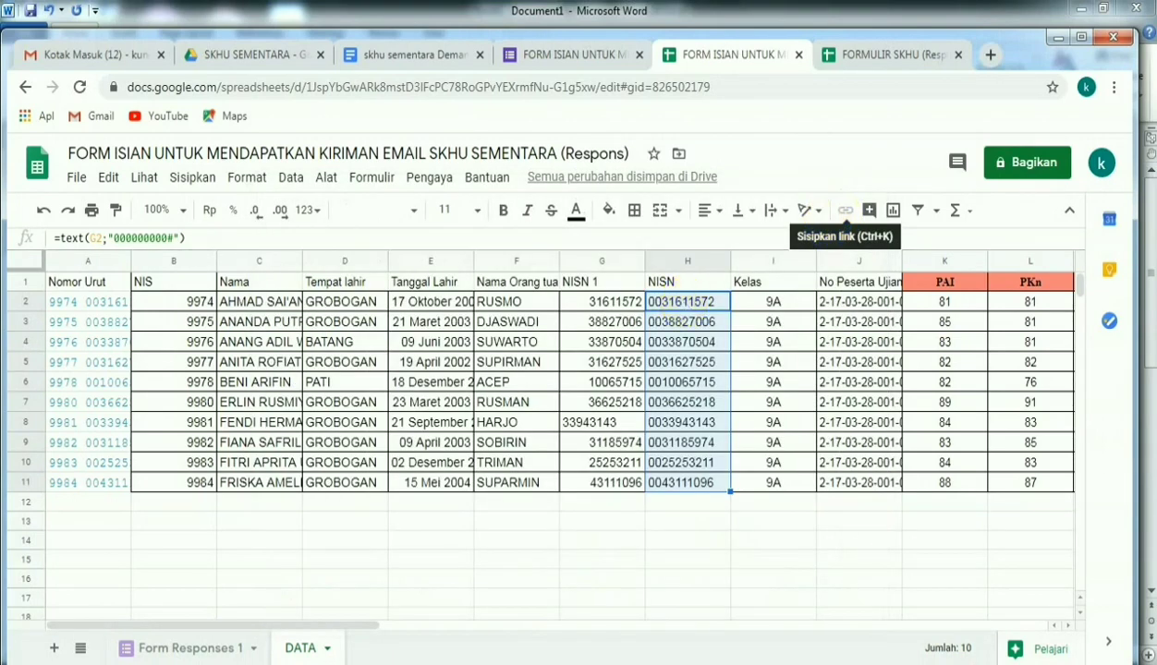
- Copy the share link of the SKHU SEMENTARA request form and open the live form in a new browser tab
click(196, 653)
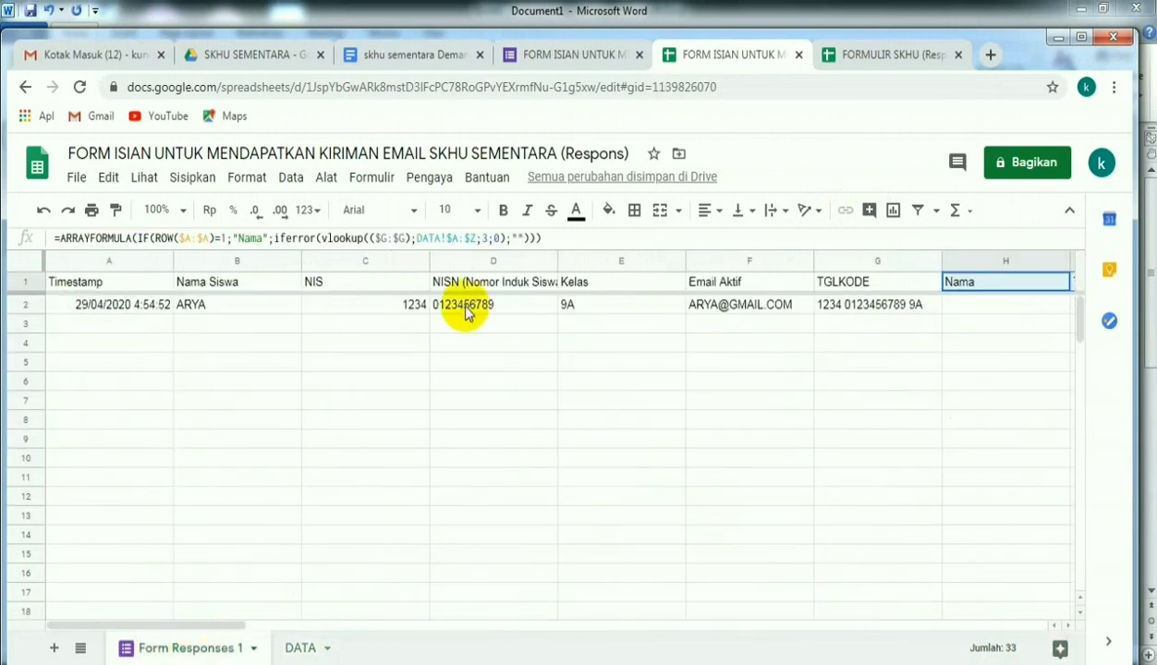
click(545, 57)
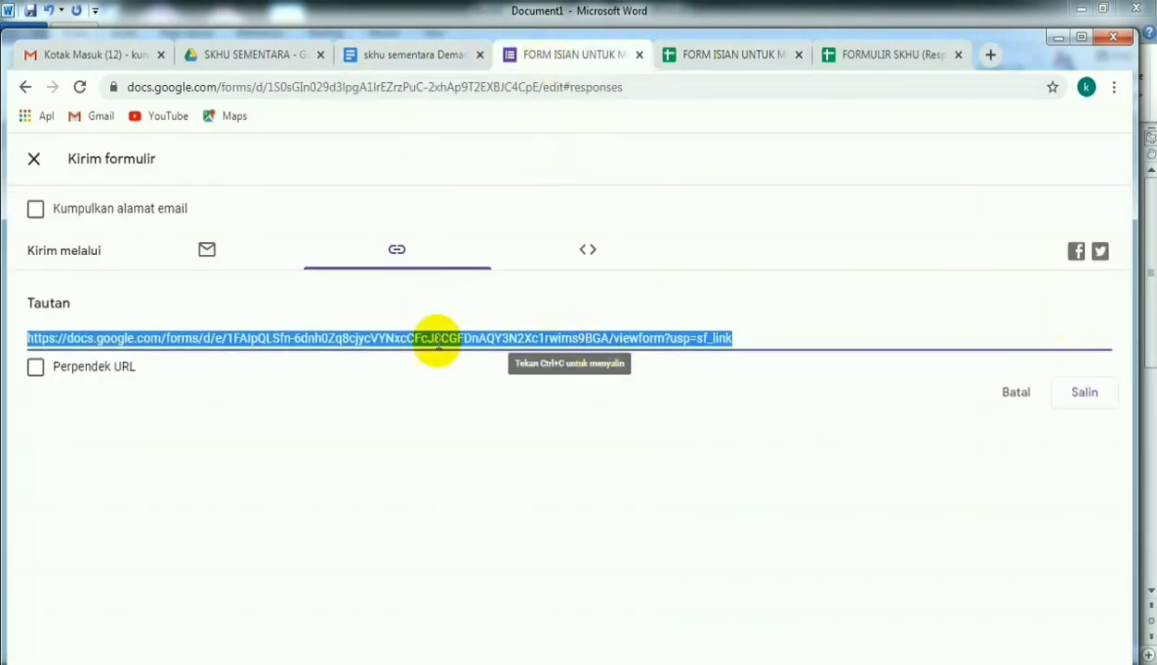
click(1079, 395)
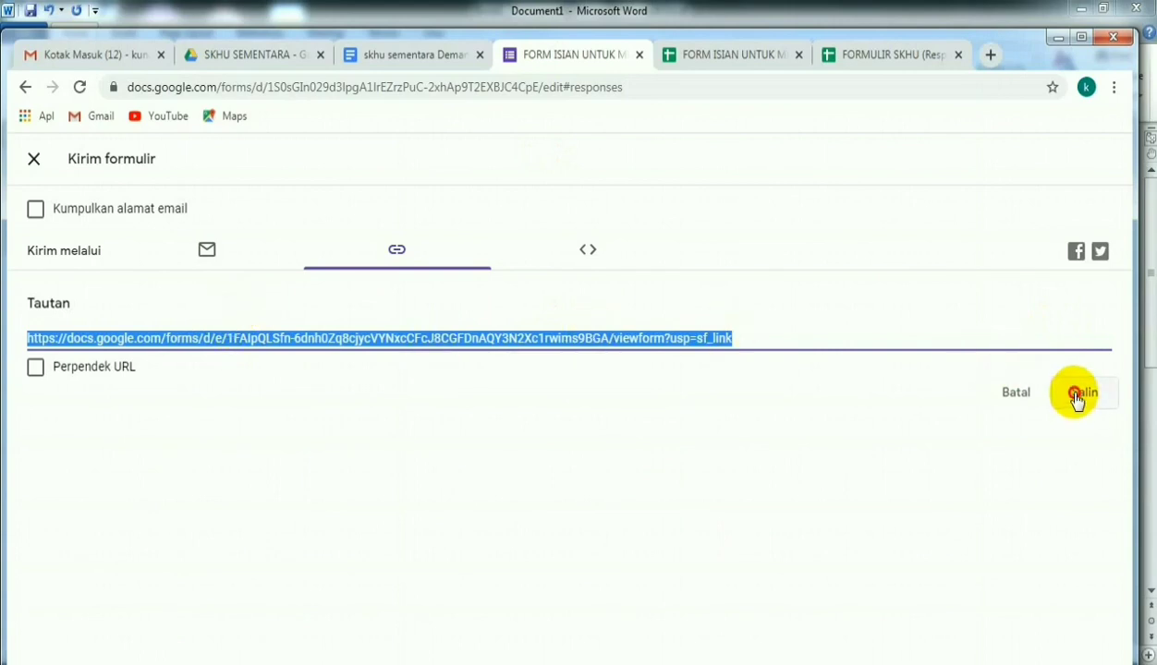
click(990, 58)
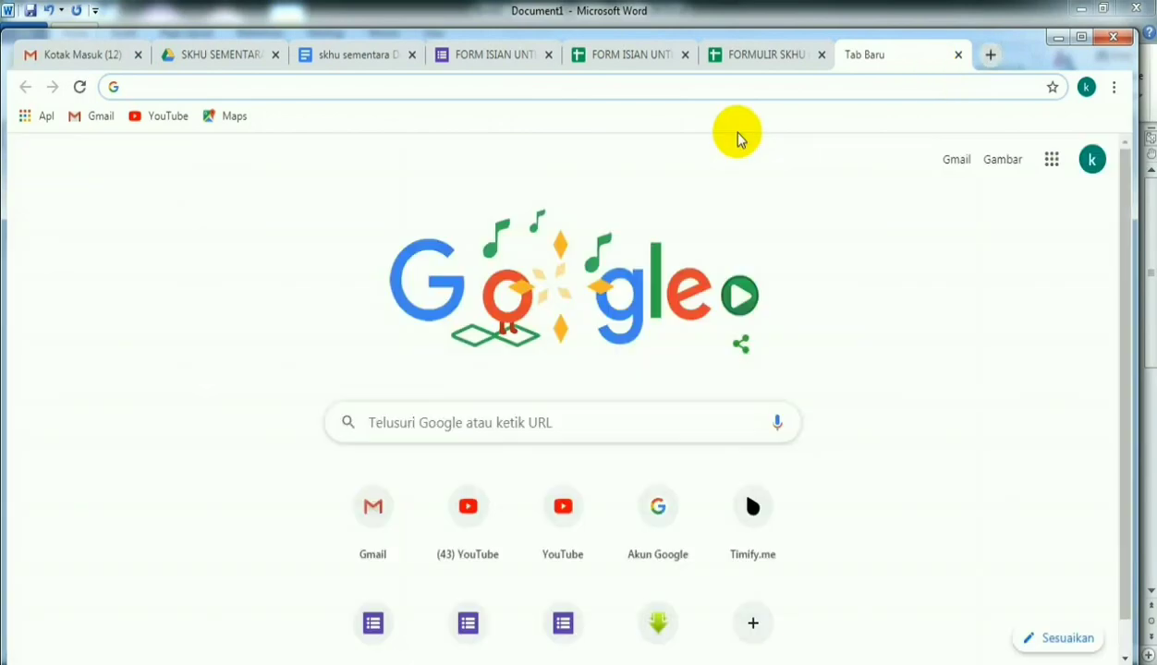
text(https://docs.google.com/forms/d/e/1FAIpQLSfn-6dnh0Zq8cjycVYNxcCFcJ8CGFDnAQY3N2Xc1rwims9BGA/viewform?usp=sf_link)
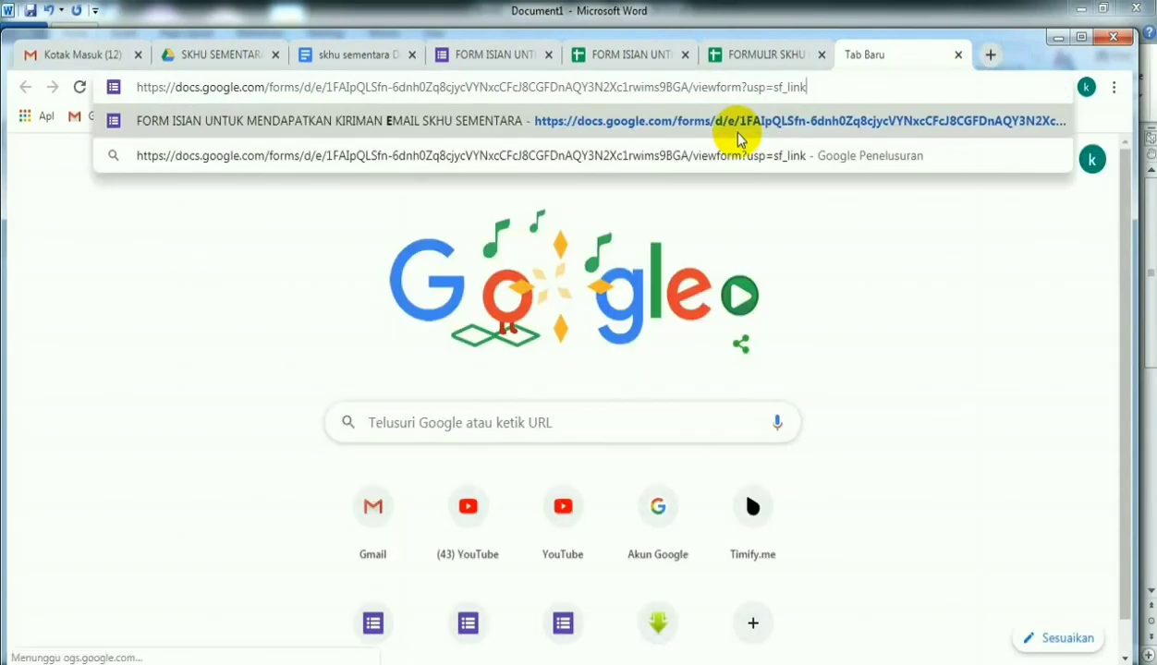
click(737, 139)
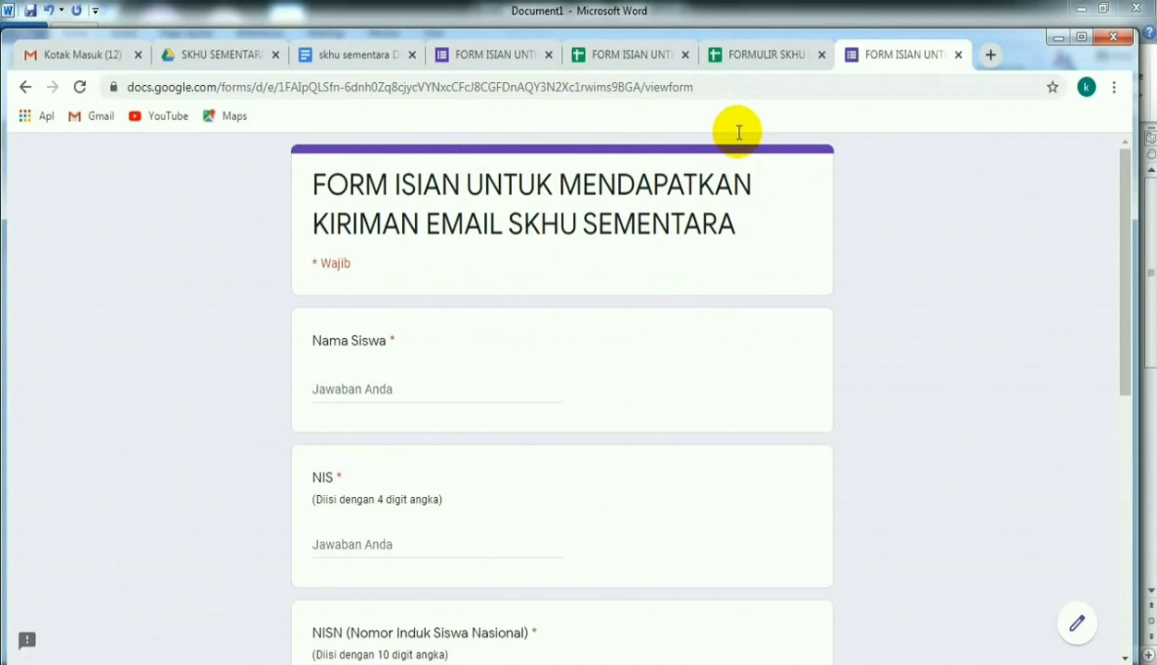
- Fill in the student's name and four-digit NIS on the form
click(325, 394)
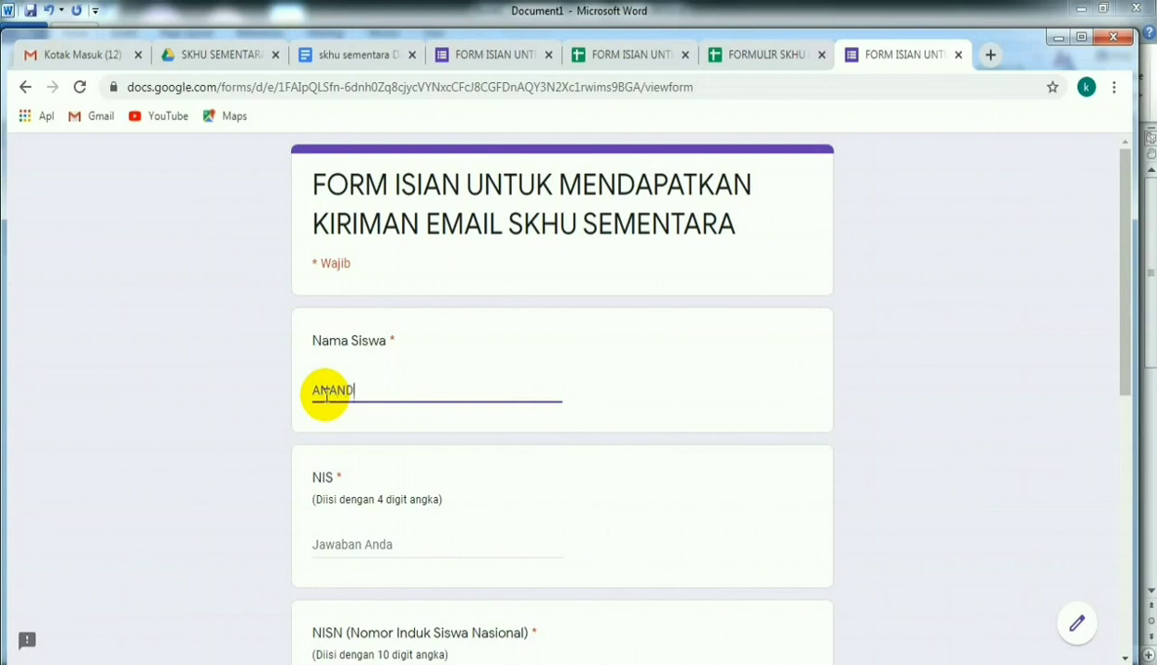
click(379, 543)
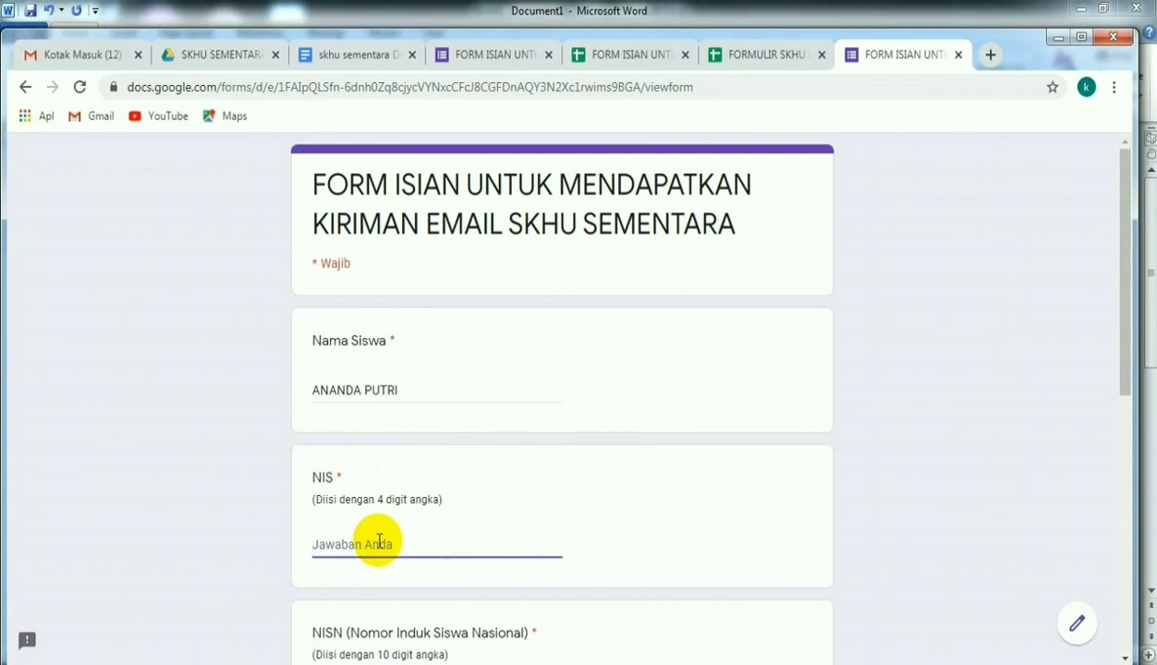
text(9975)
- Enter the student's ten-digit NISN on the form
scroll(381, 541, down, 1)
scroll(381, 541, down, 2)
click(338, 518)
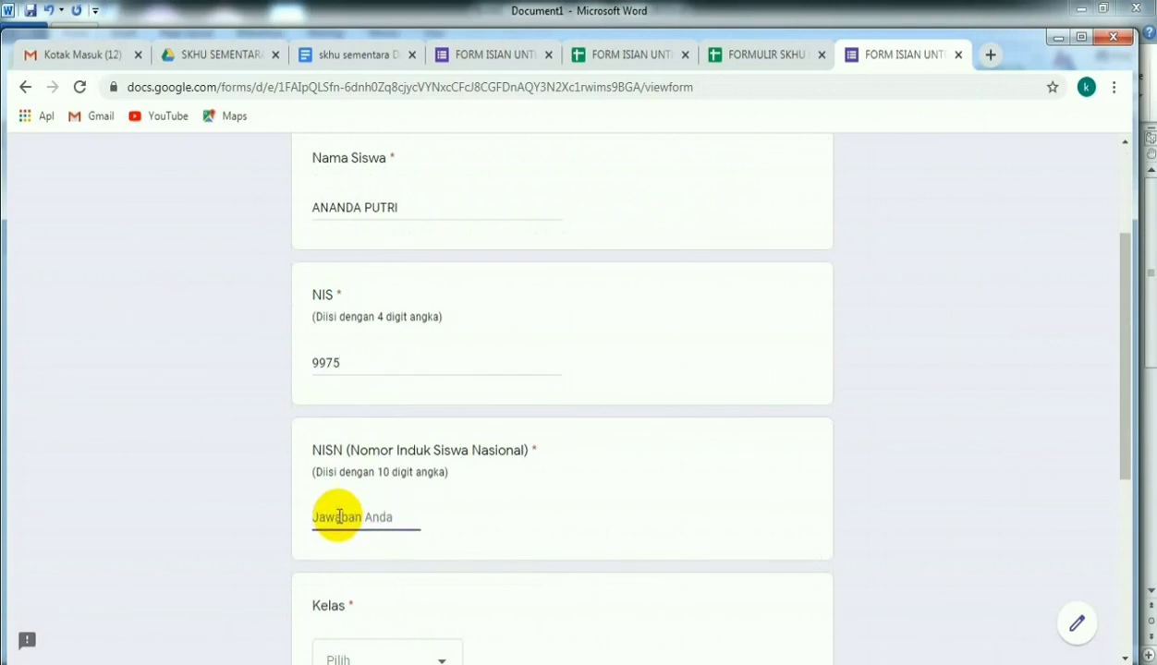
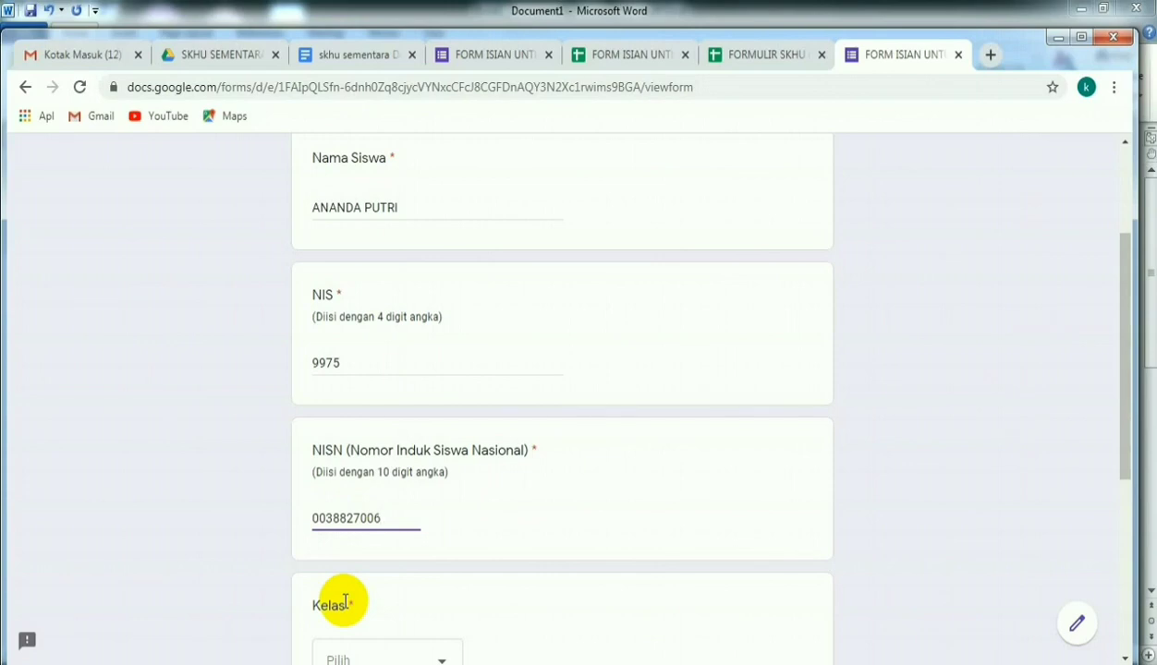
- Review the entered student details and choose 9A as the Kelas answer
scroll(500, 382, up, 2)
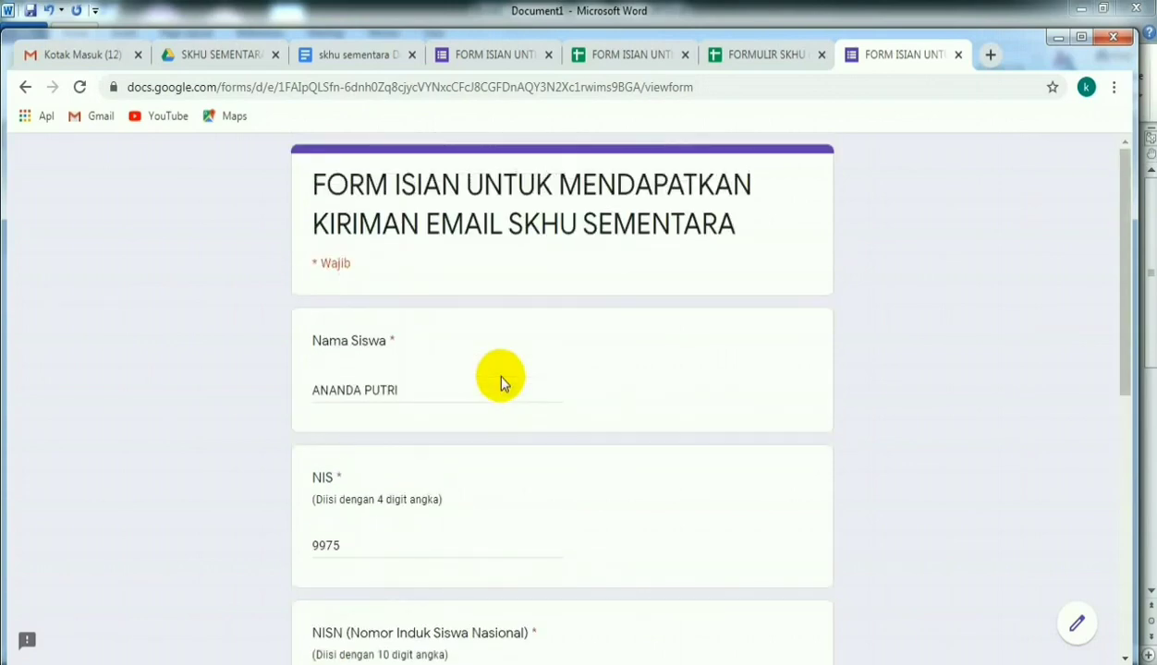
scroll(500, 383, down, 2)
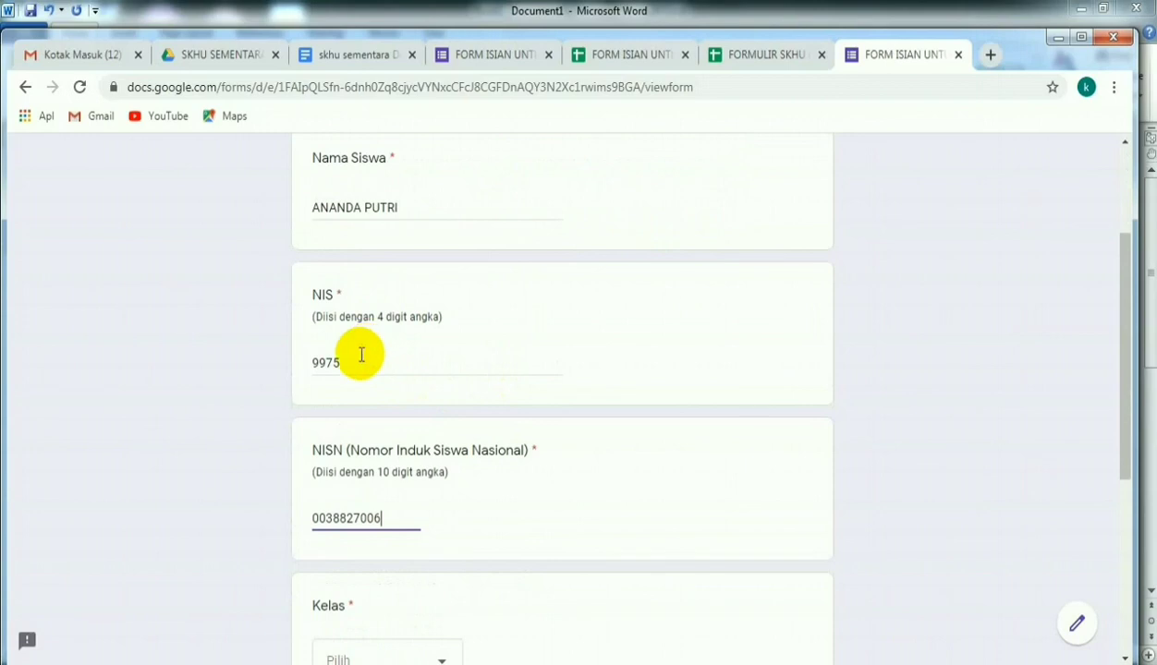
scroll(412, 429, down, 1)
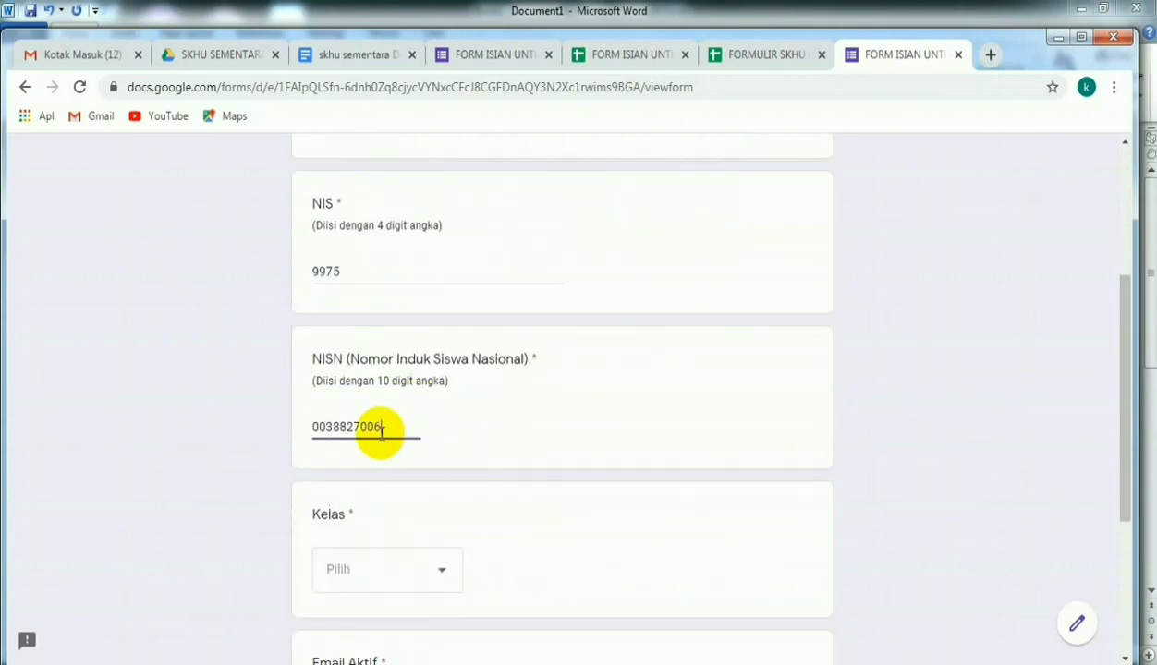
click(444, 570)
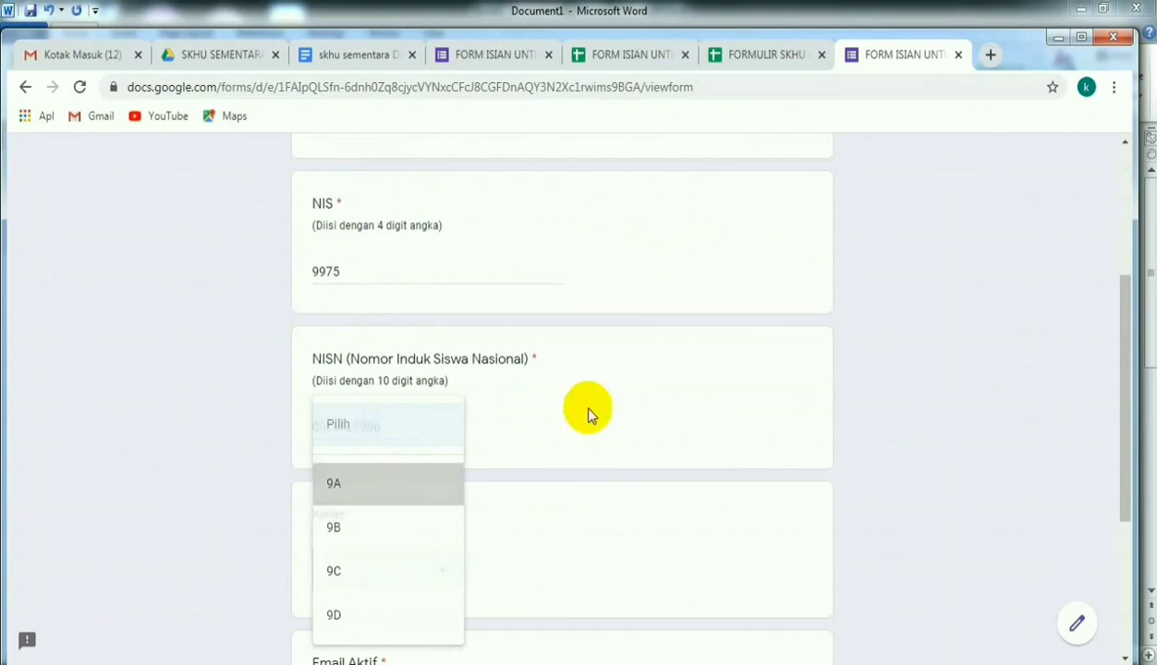
key(Return)
- Enter the recipient's e-mail address under Email Aktif and submit the form
scroll(584, 417, down, 2)
click(344, 527)
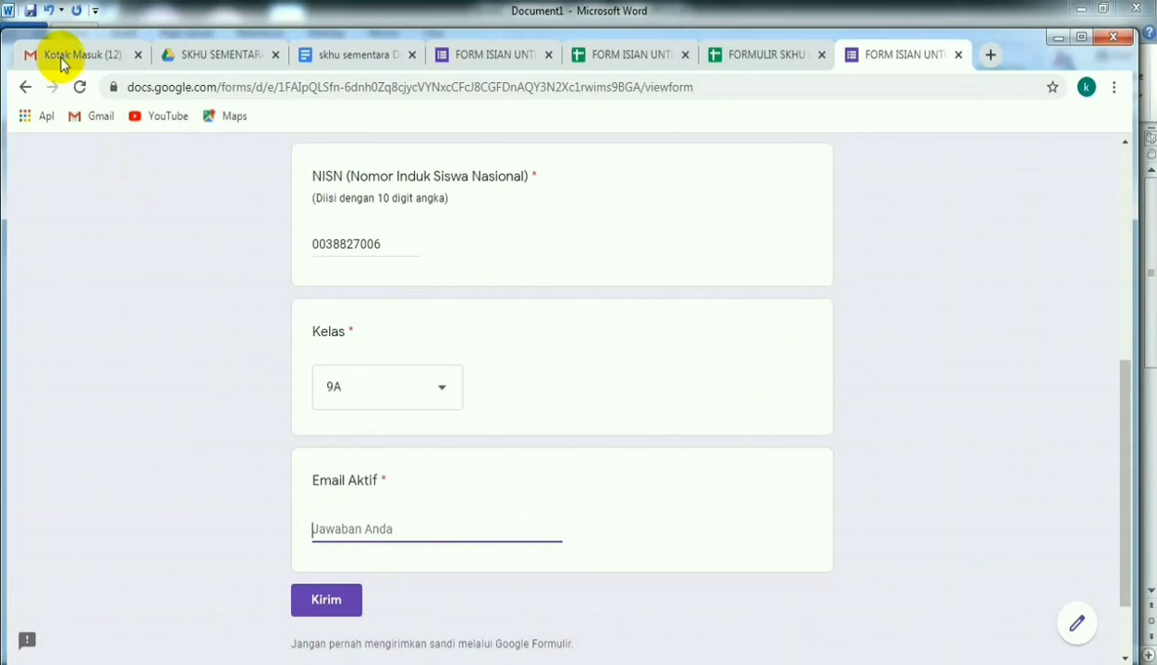
click(333, 530)
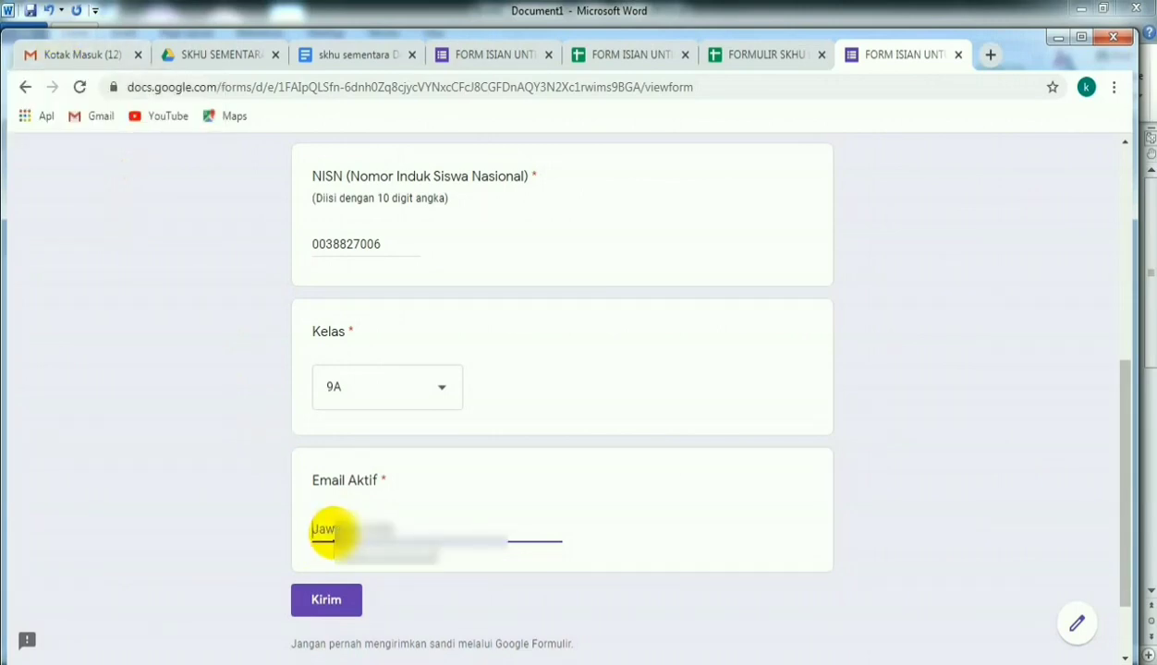
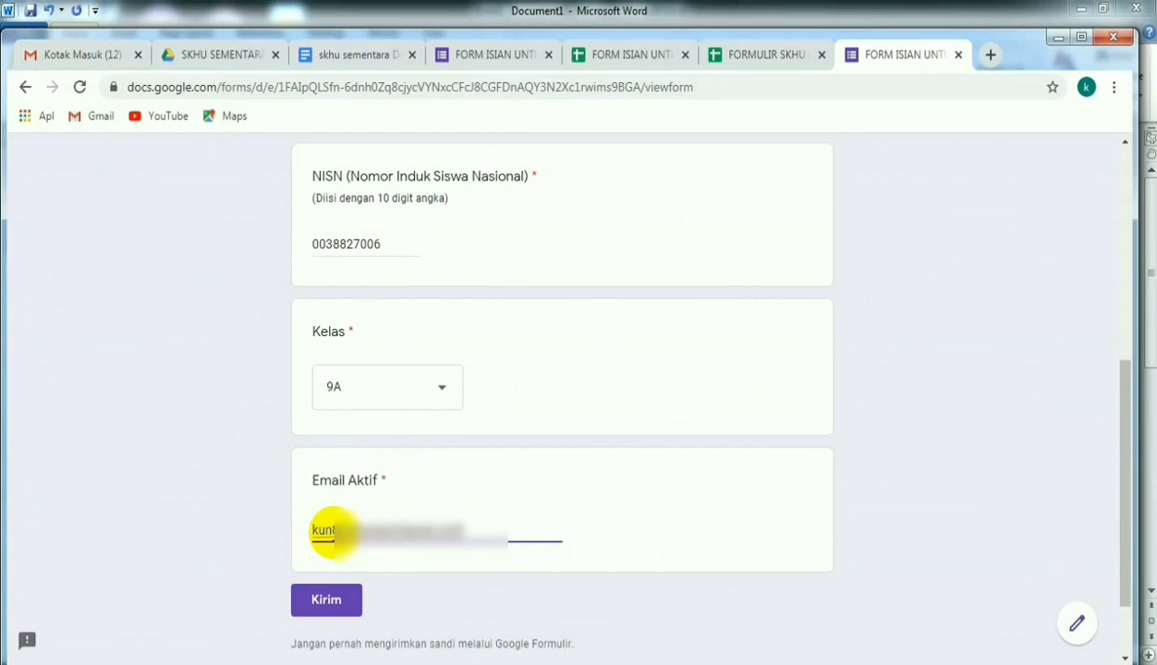
click(320, 606)
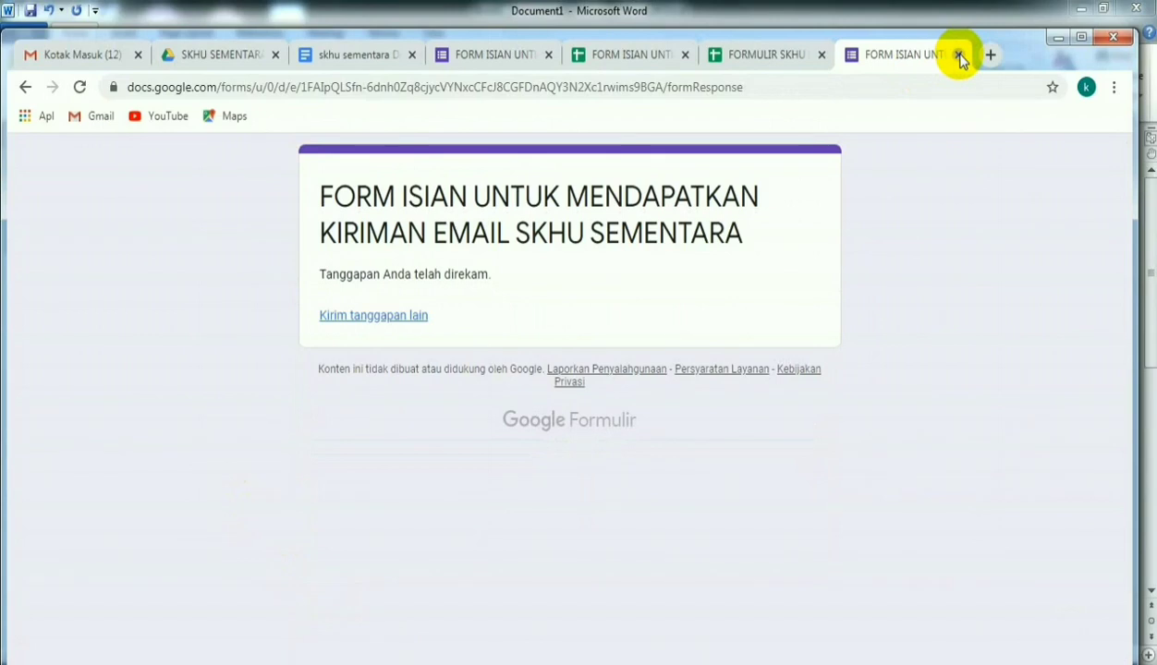
- Close the submitted form and check the new response's row and merge status columns in the response spreadsheet
click(959, 55)
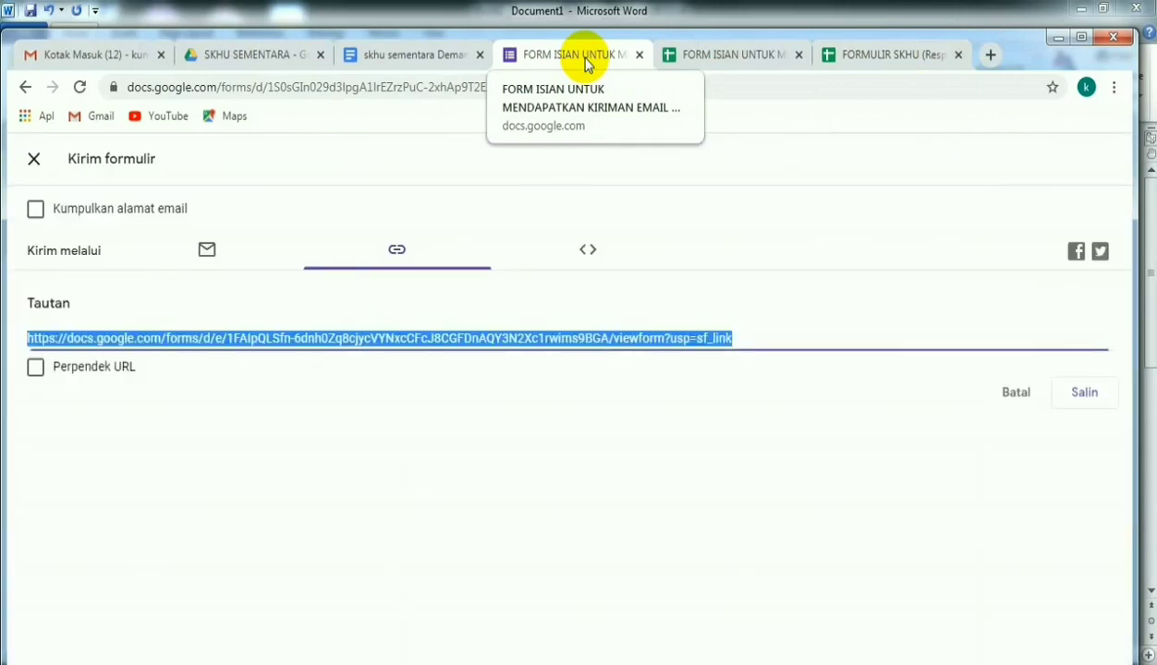
click(684, 59)
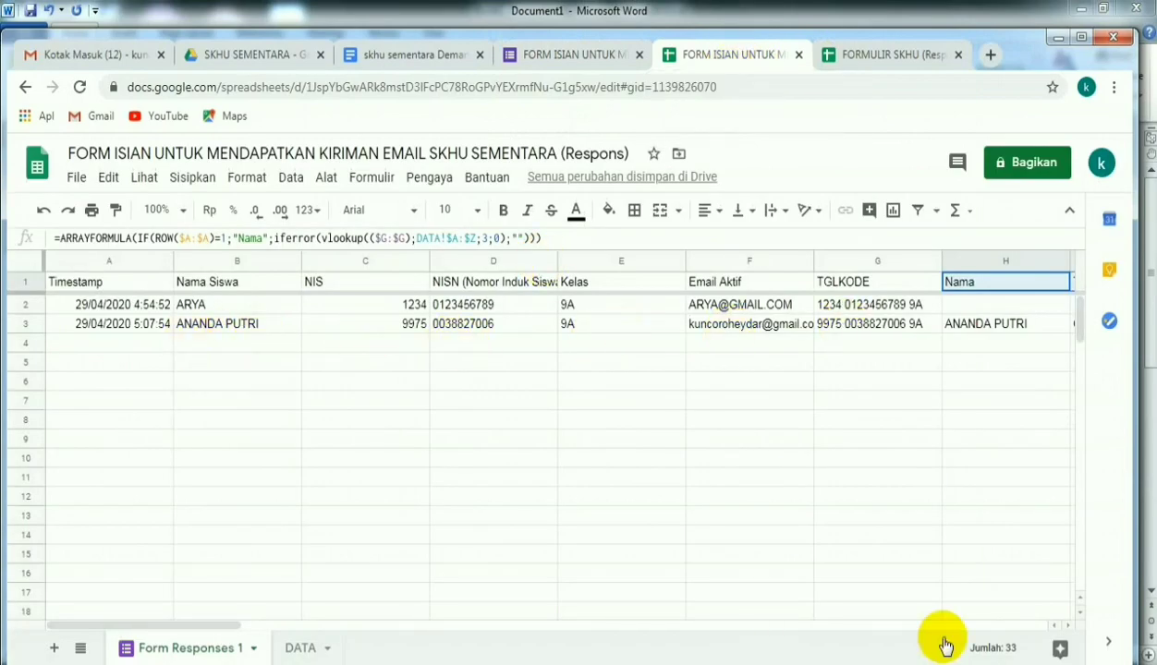
drag(226, 626, 986, 330)
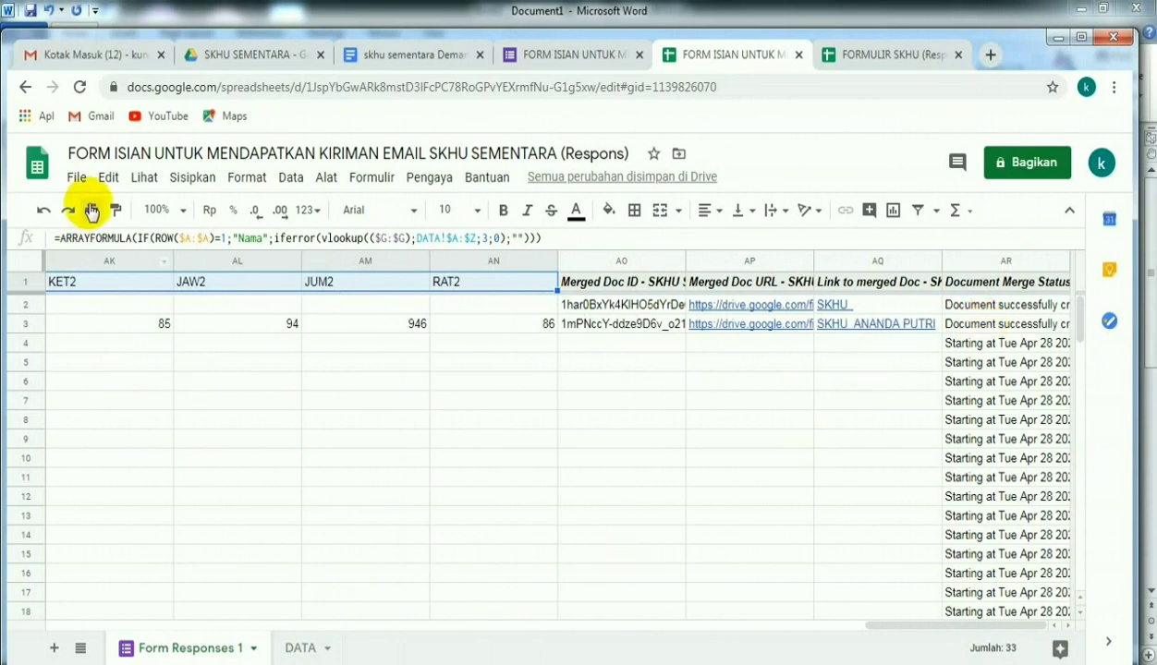
- Inspect the student's generated SKHU PDF in the FILE TERKIRIM Drive folder, then close the preview
click(224, 55)
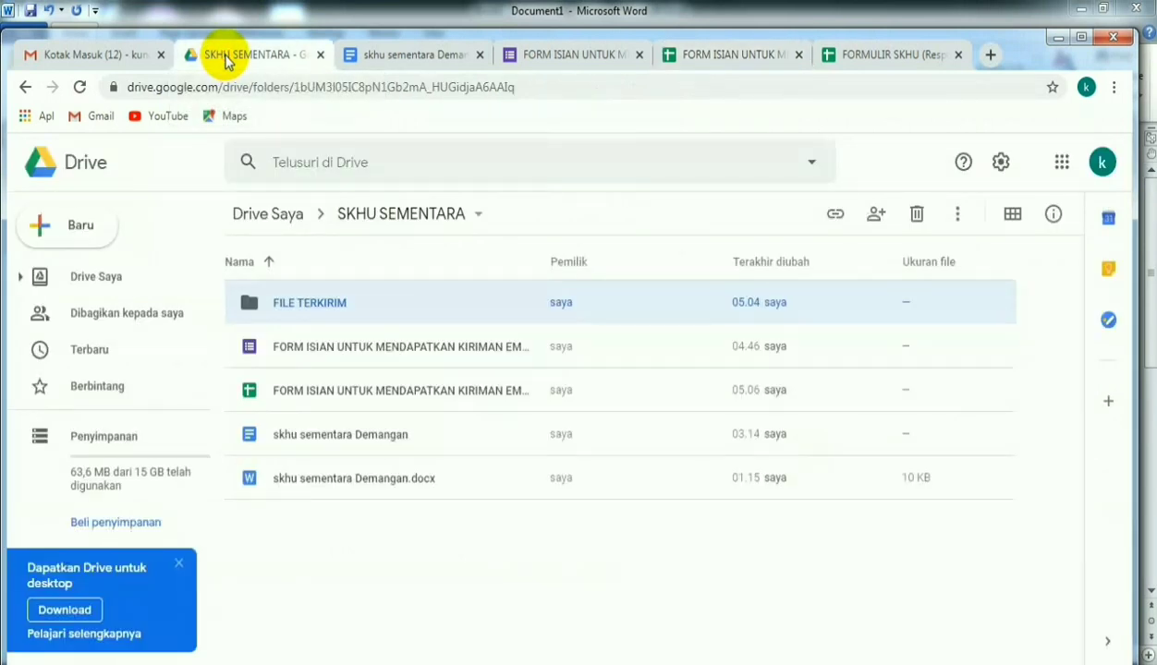
double_click(323, 305)
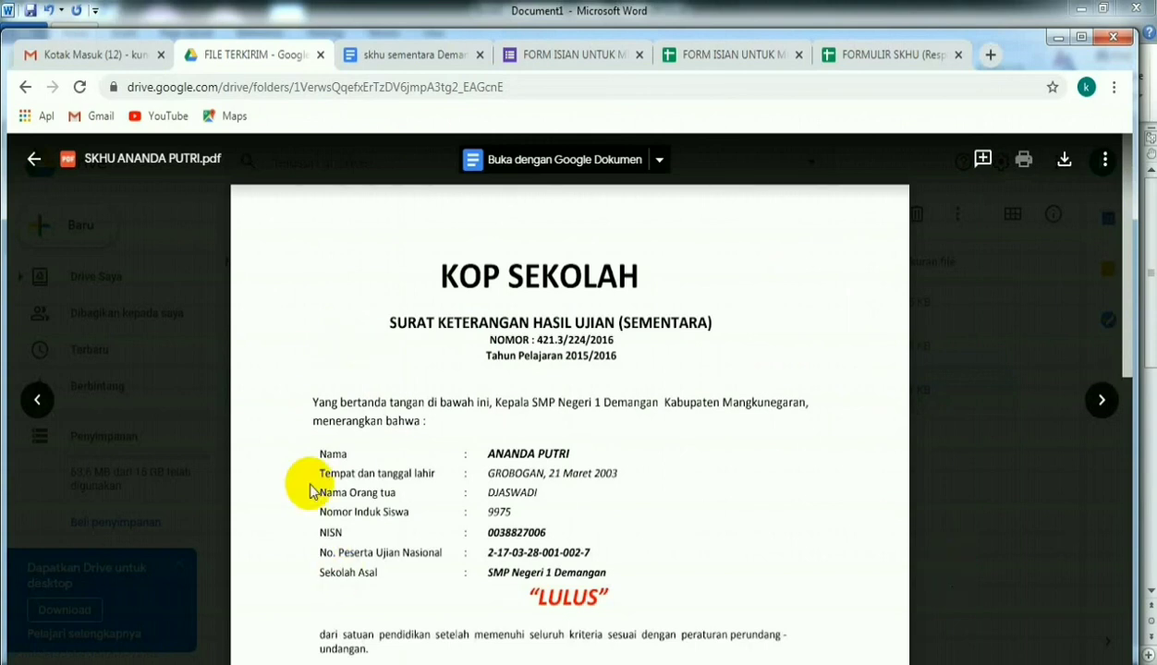
scroll(689, 527, down, 6)
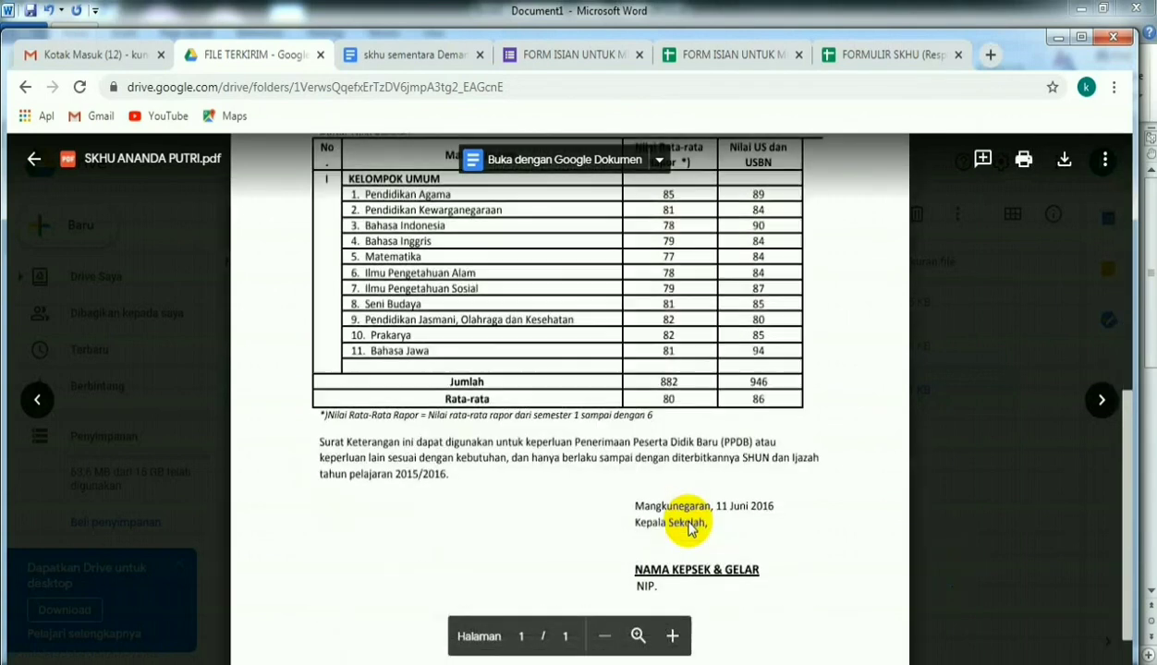
scroll(689, 522, up, 4)
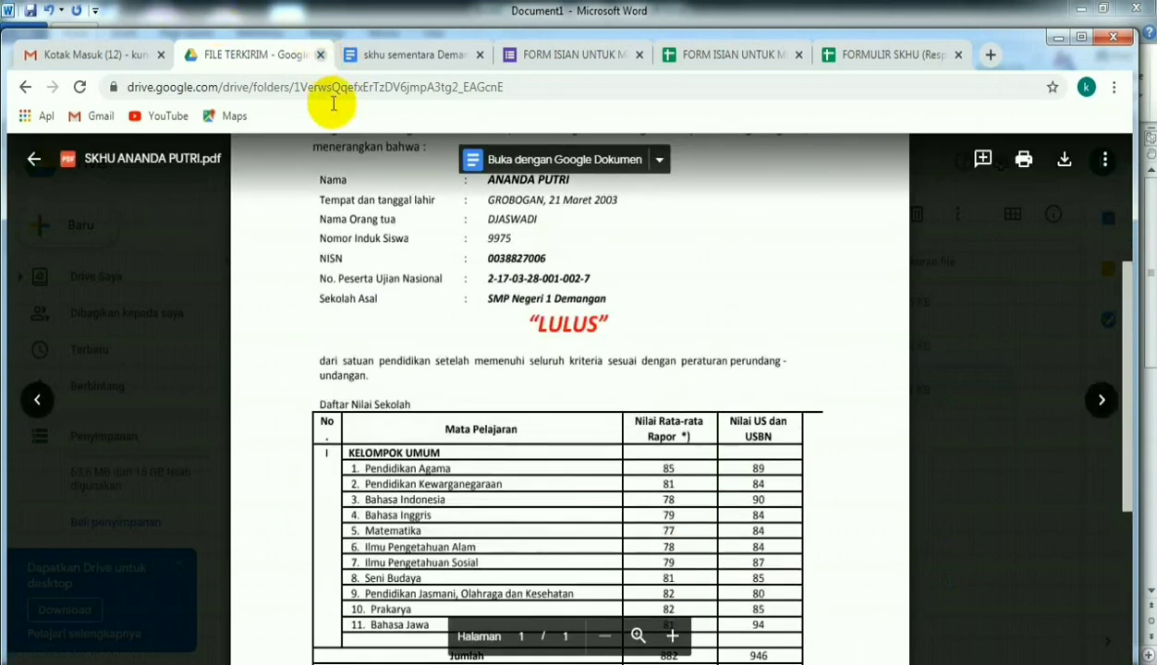
click(35, 160)
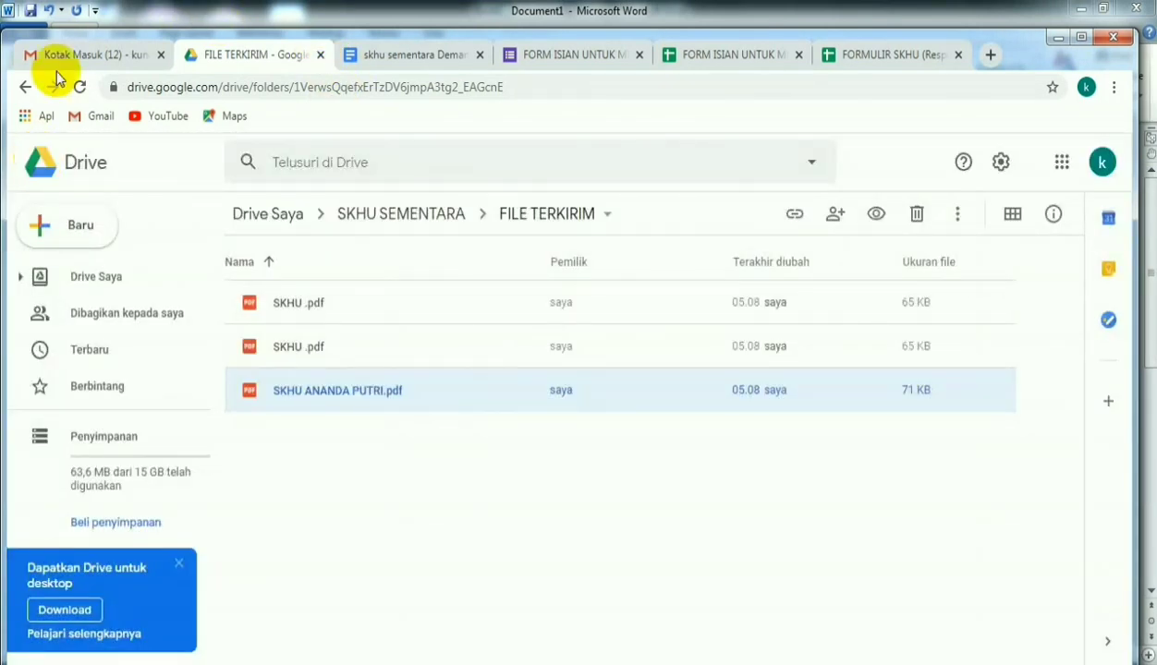
- Refresh the Gmail inbox, open the newest SKHU SEMENTARA e-mail and examine its attached PDF
click(61, 61)
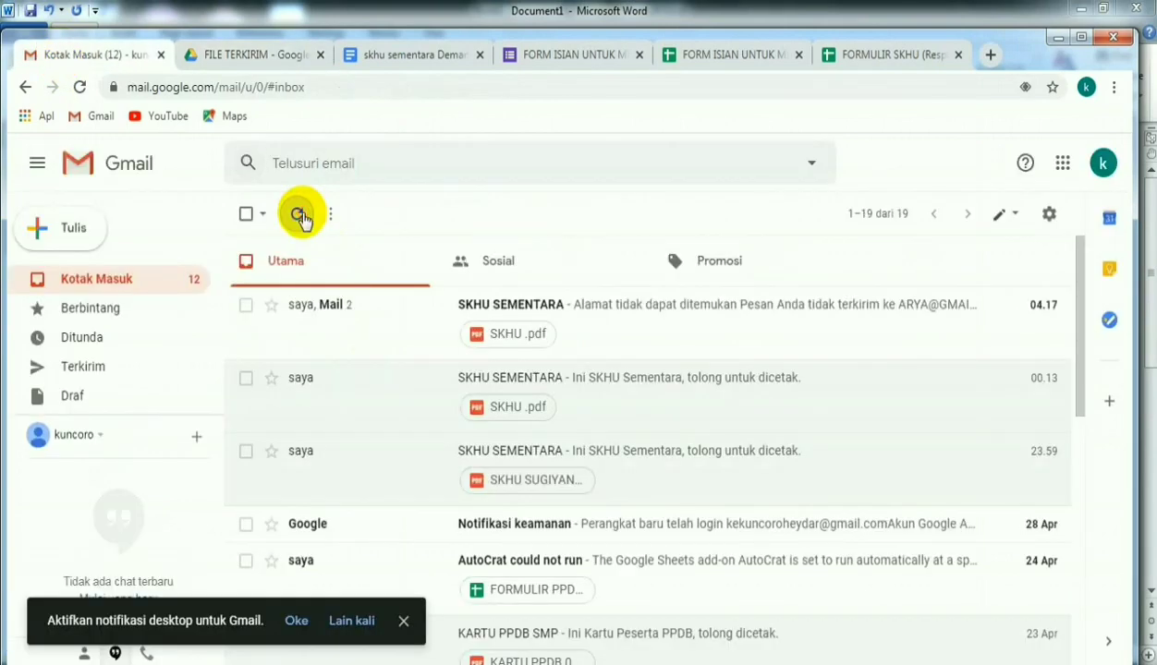
click(301, 217)
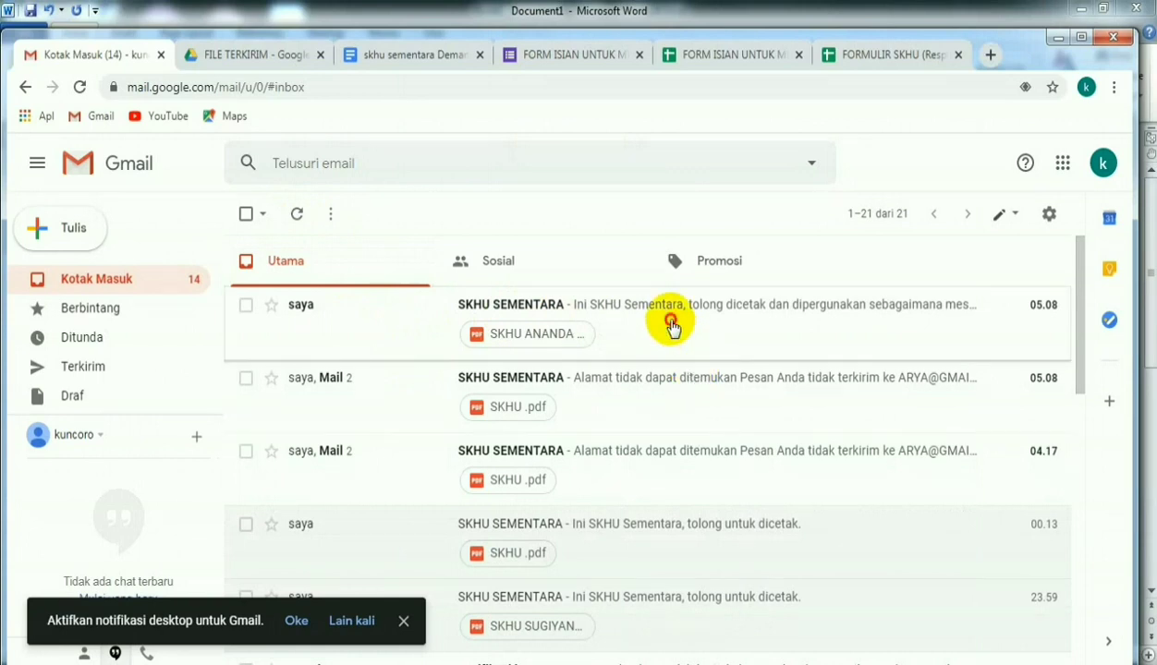
click(674, 328)
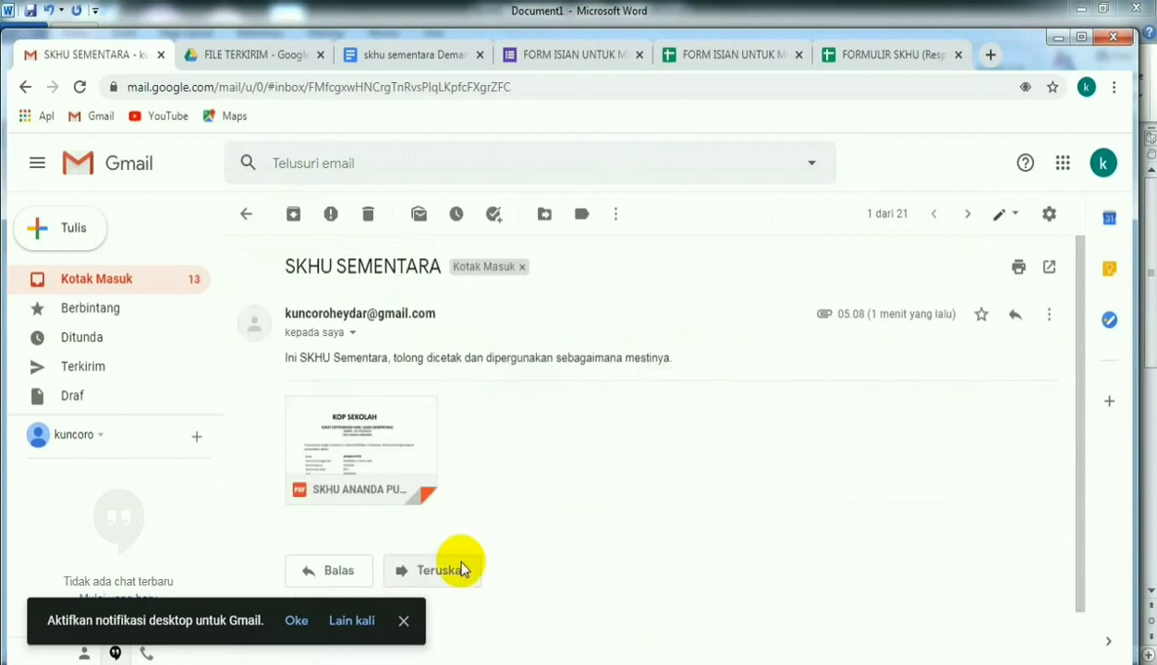
mouse_move(390, 453)
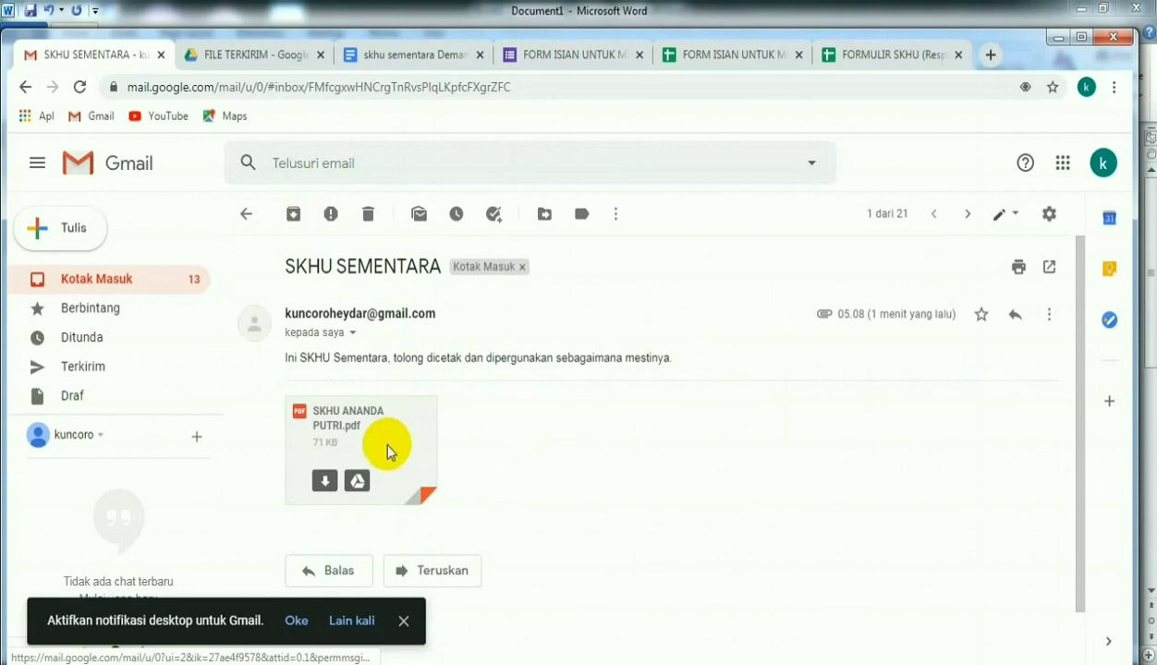
click(387, 452)
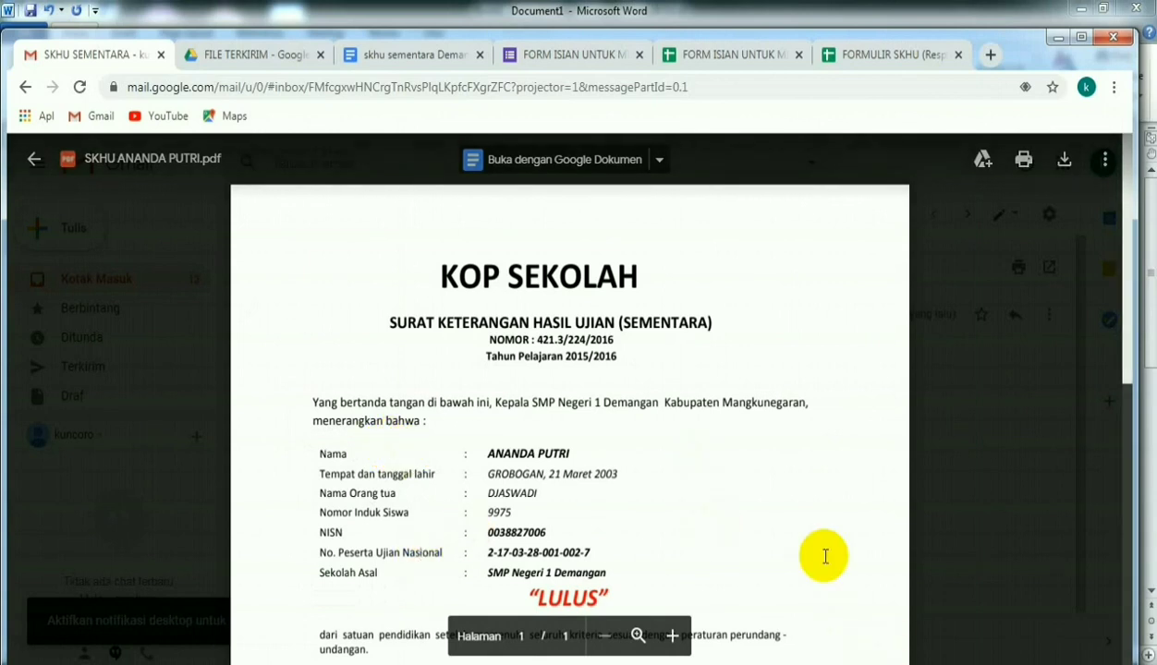
scroll(825, 556, down, 3)
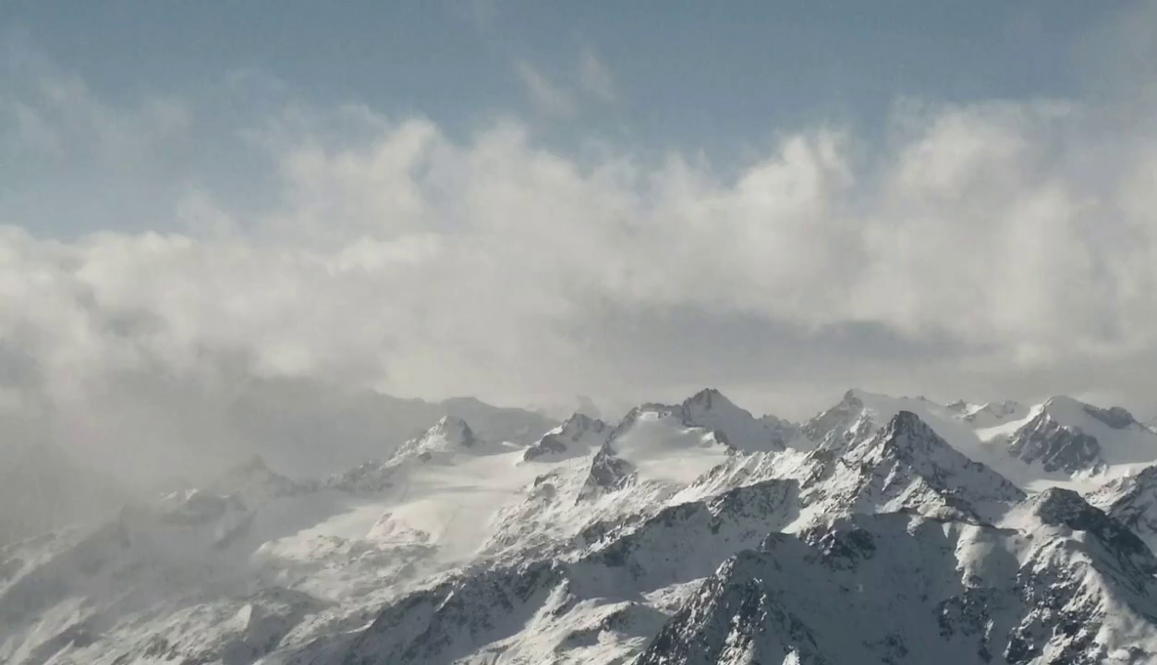